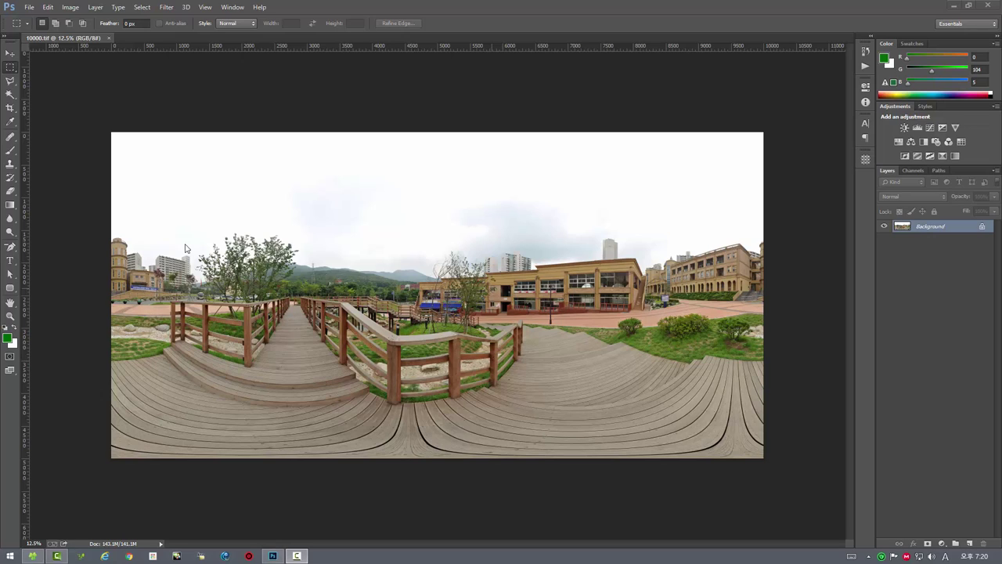
# Step: View the panorama at 100% and add GuideGuide midpoint guides crossing at its centre
pyautogui.click(11, 317)
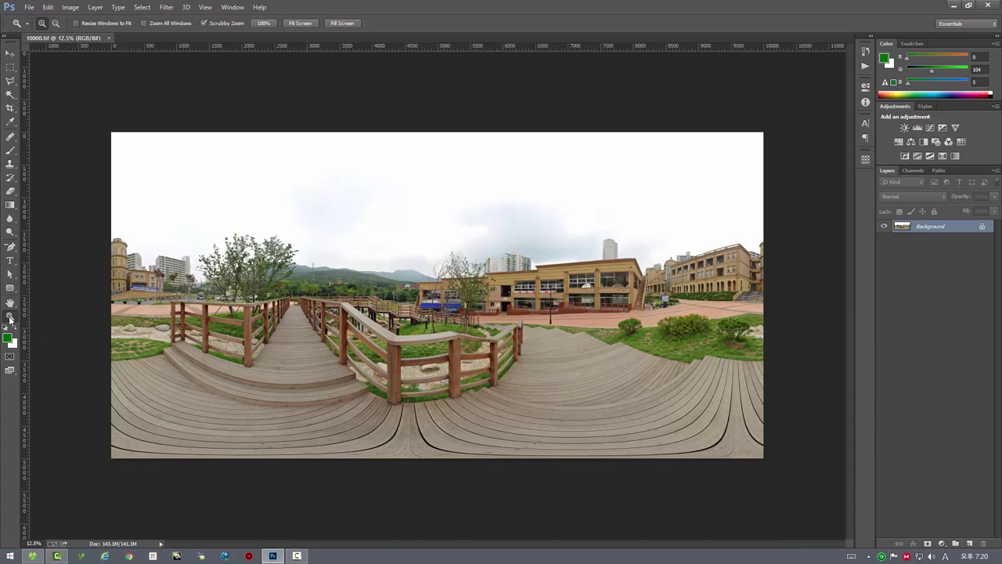
pyautogui.doubleClick(11, 316)
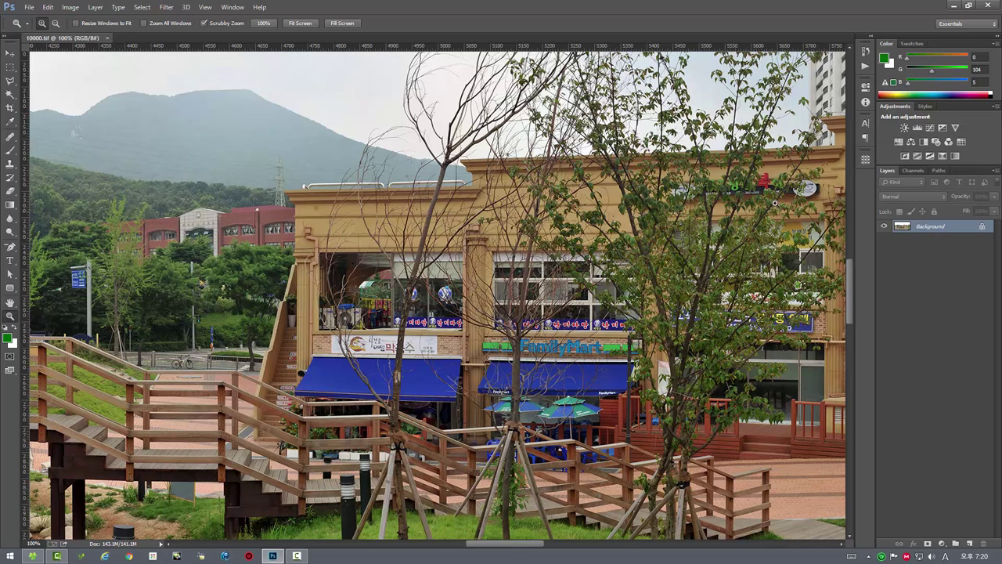
pyautogui.click(865, 159)
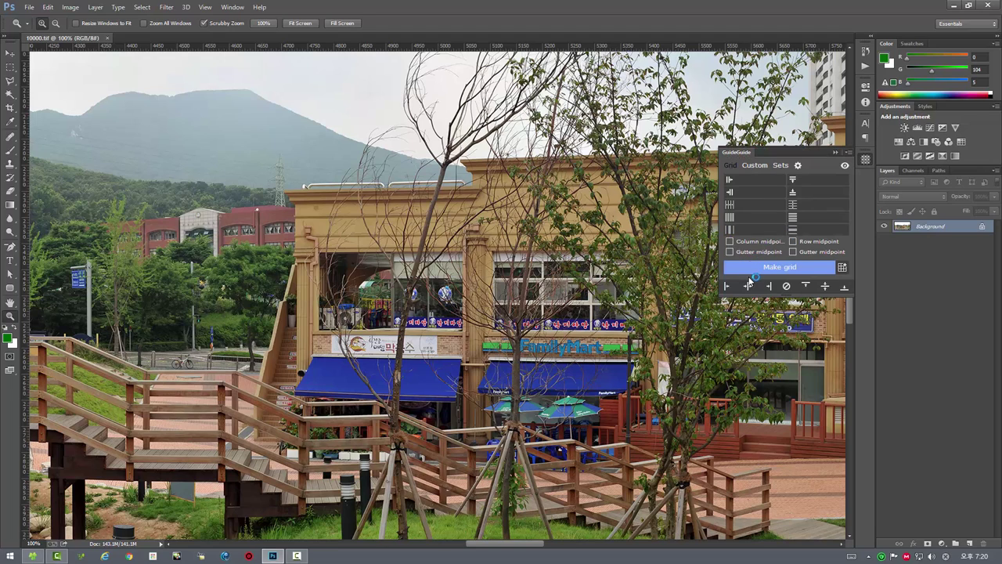
pyautogui.click(749, 287)
pyautogui.click(825, 287)
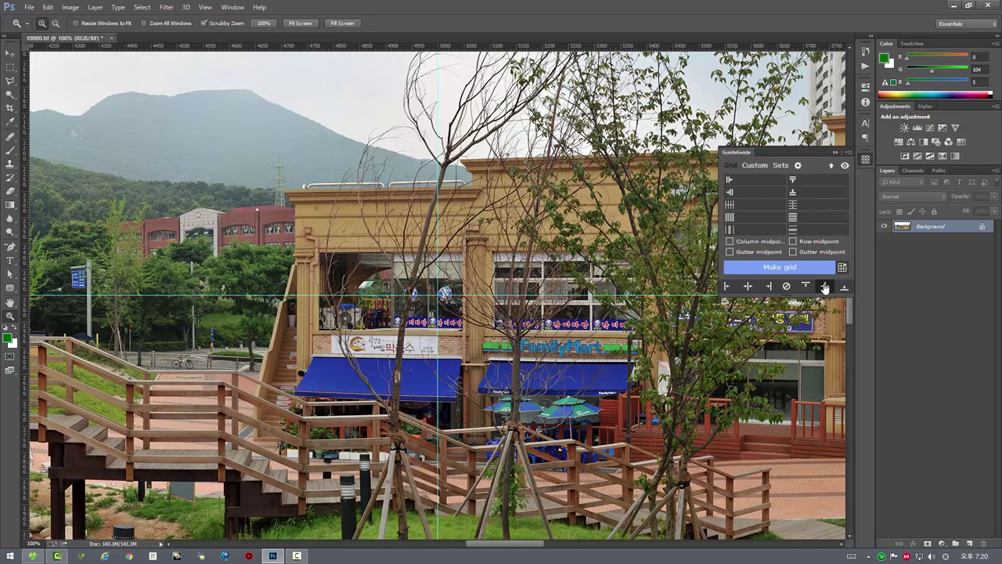
pyautogui.click(865, 160)
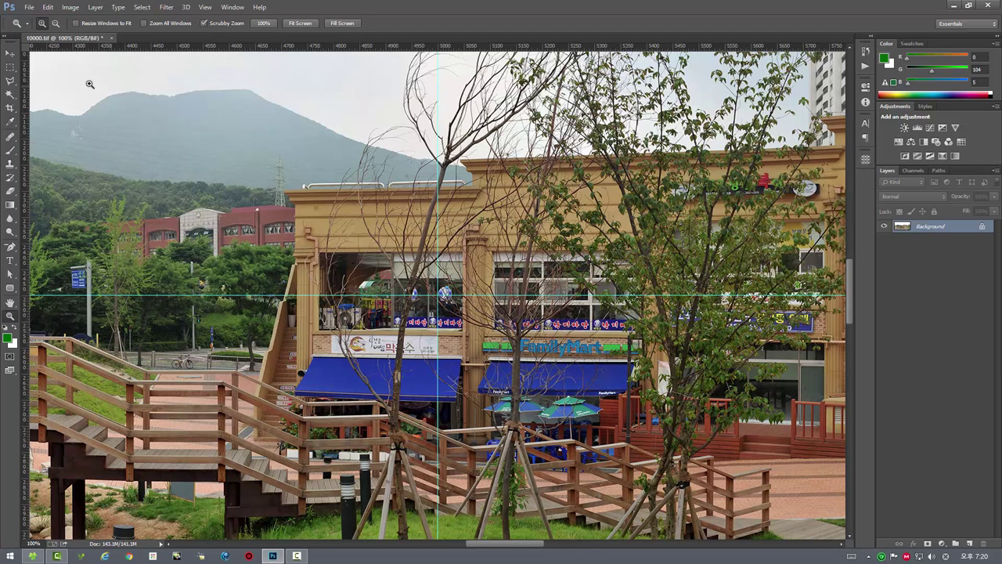
pyautogui.click(10, 69)
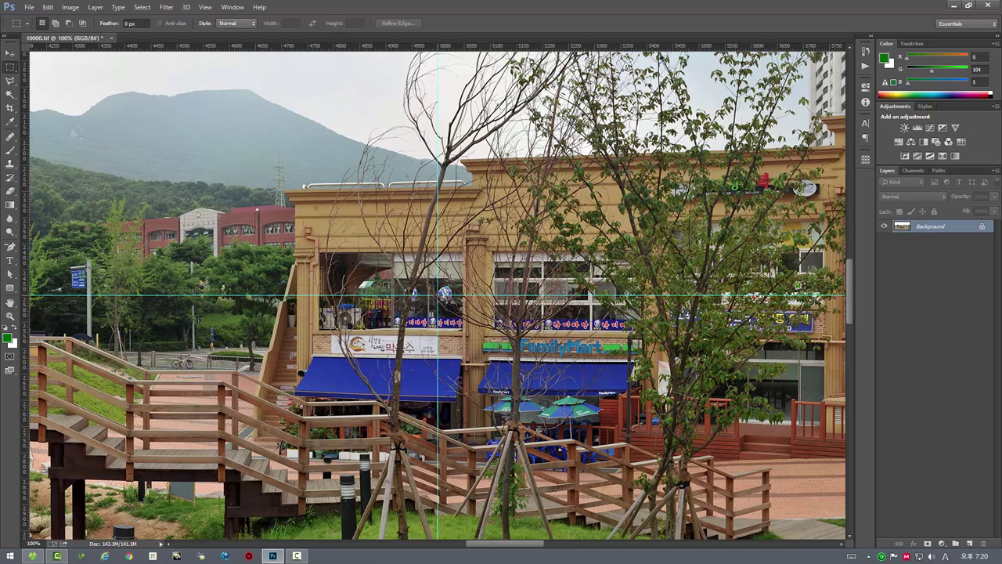
# Step: Copy a 588×588 px square centred on the guide intersection and start a matching new document
pyautogui.moveTo(439, 294); pyautogui.dragTo(594, 441)
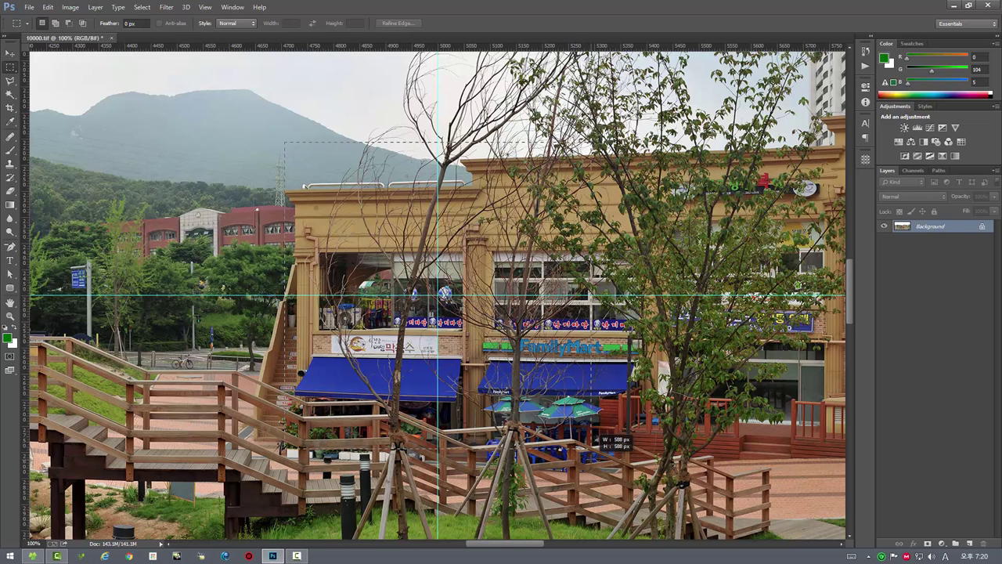
pyautogui.moveTo(594, 450); pyautogui.dragTo(593, 451)
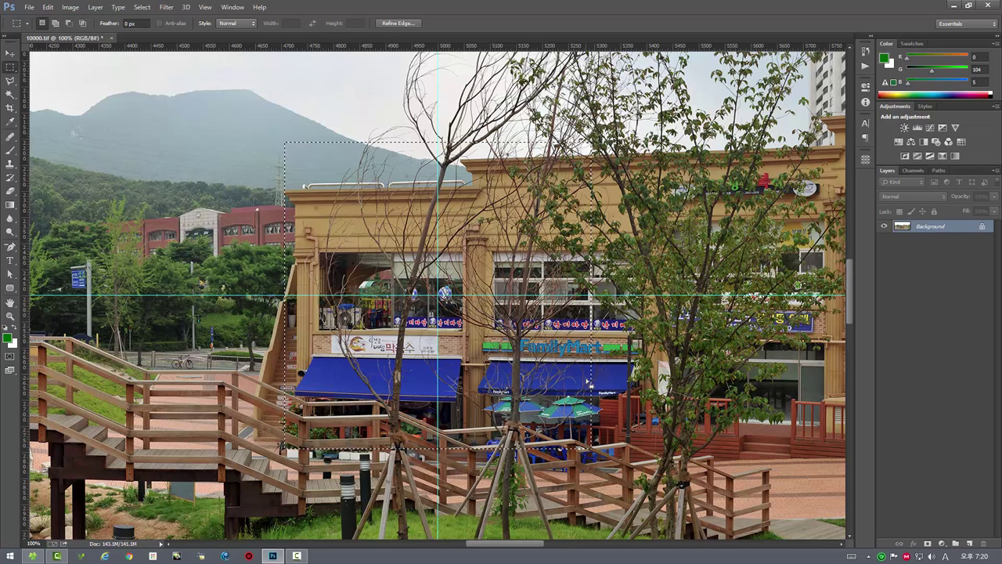
pyautogui.hotkey('ctrl', 'n')
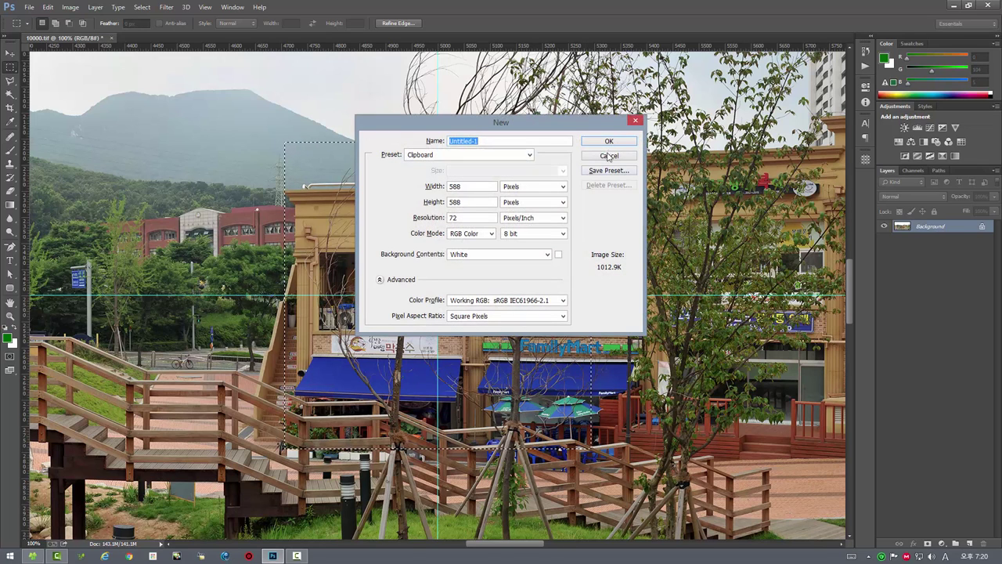
# Step: Paste the crop into a new 588×588 document at 52% opacity with Background hidden
pyautogui.click(609, 153)
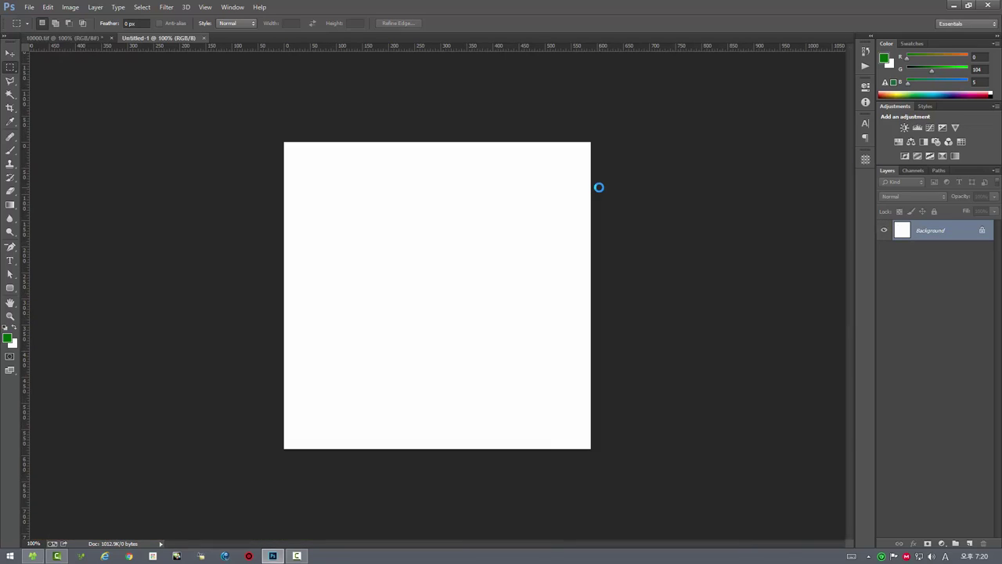
pyautogui.hotkey('ctrl', 'v')
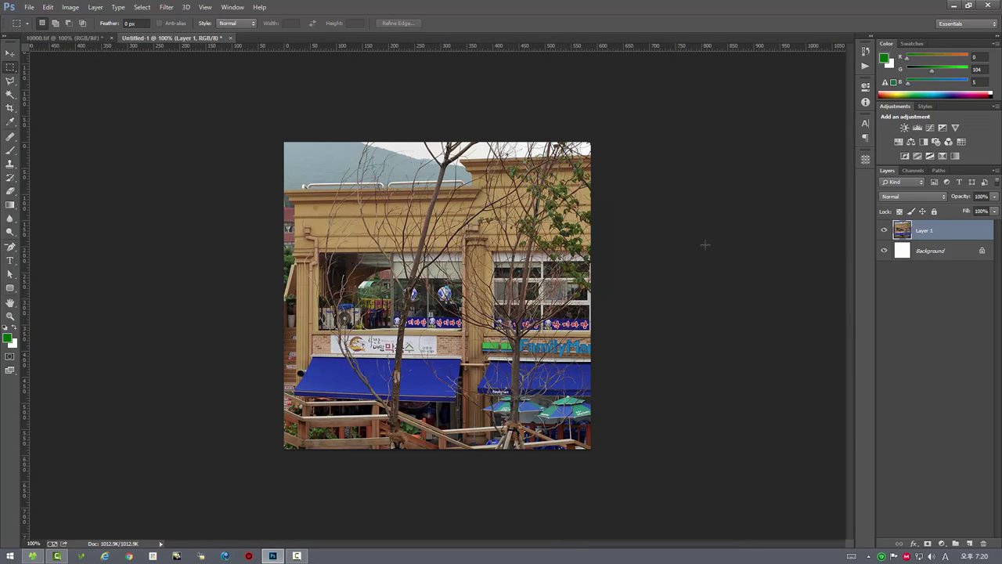
pyautogui.click(994, 197)
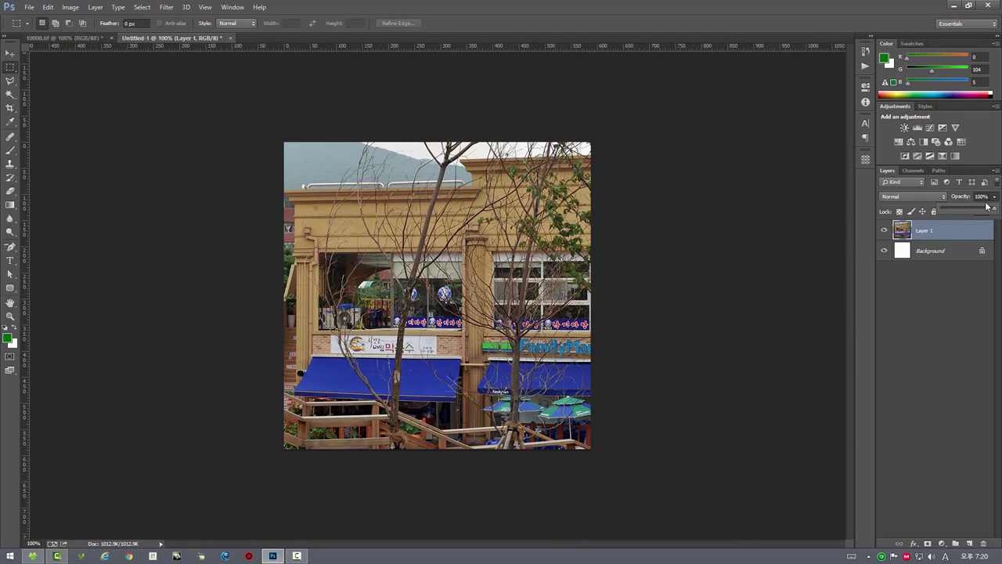
pyautogui.click(969, 213)
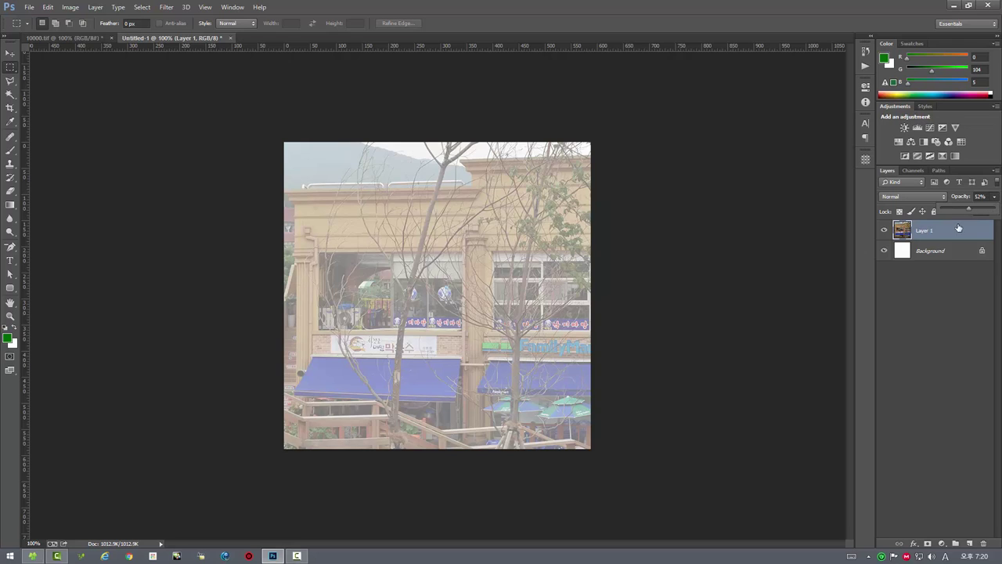
pyautogui.click(883, 253)
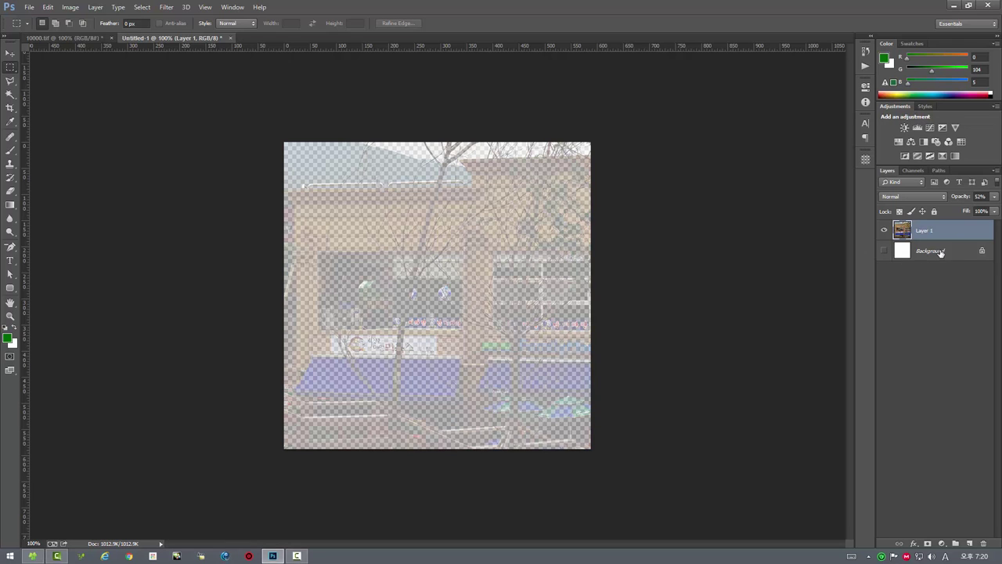
pyautogui.click(940, 252)
pyautogui.click(943, 235)
pyautogui.click(29, 7)
pyautogui.moveTo(47, 256)
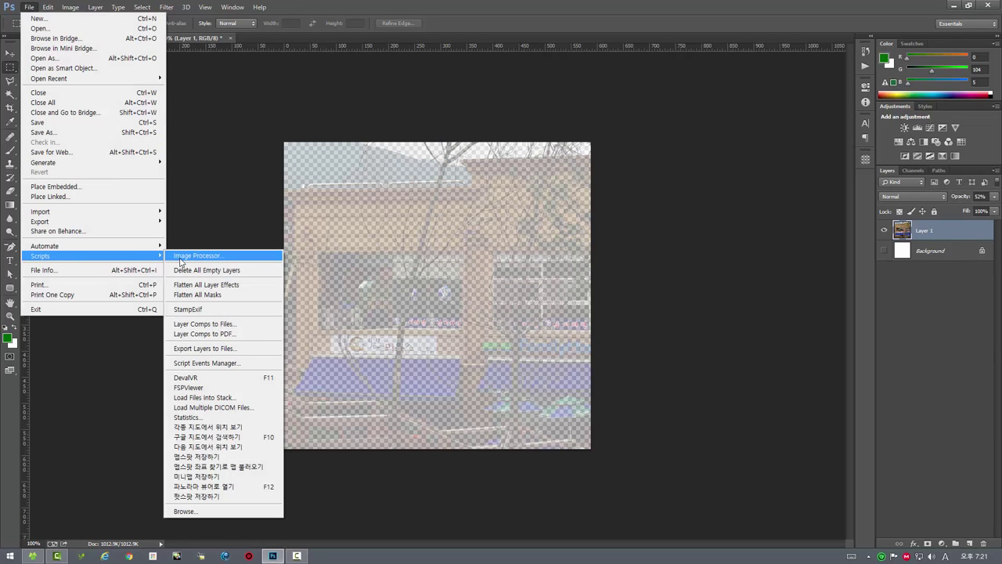
# Step: Run the 핫스팟 저장하기 script to save the crop as the hotspot image, then confirm the alert
pyautogui.click(241, 496)
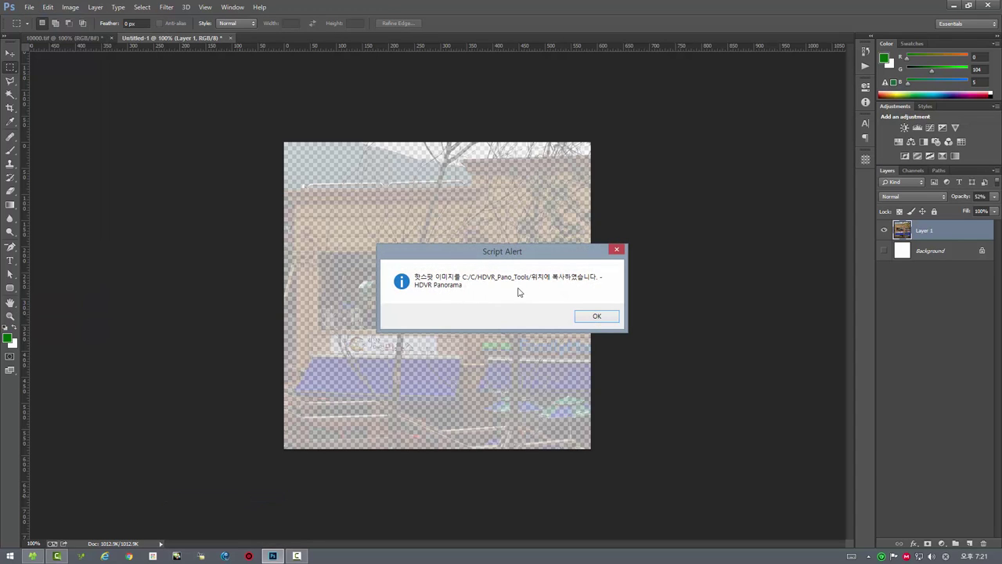
pyautogui.click(592, 319)
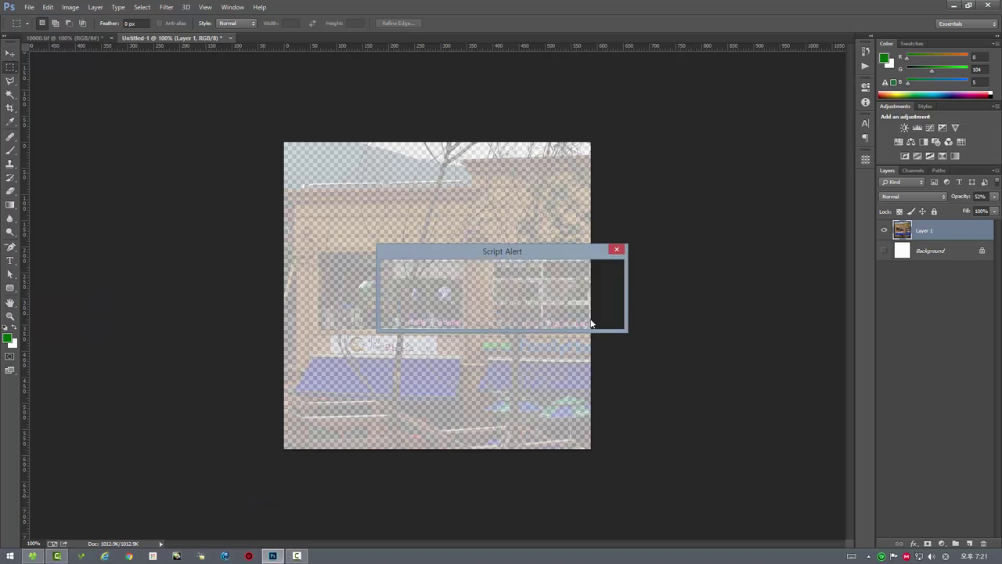
pyautogui.click(78, 37)
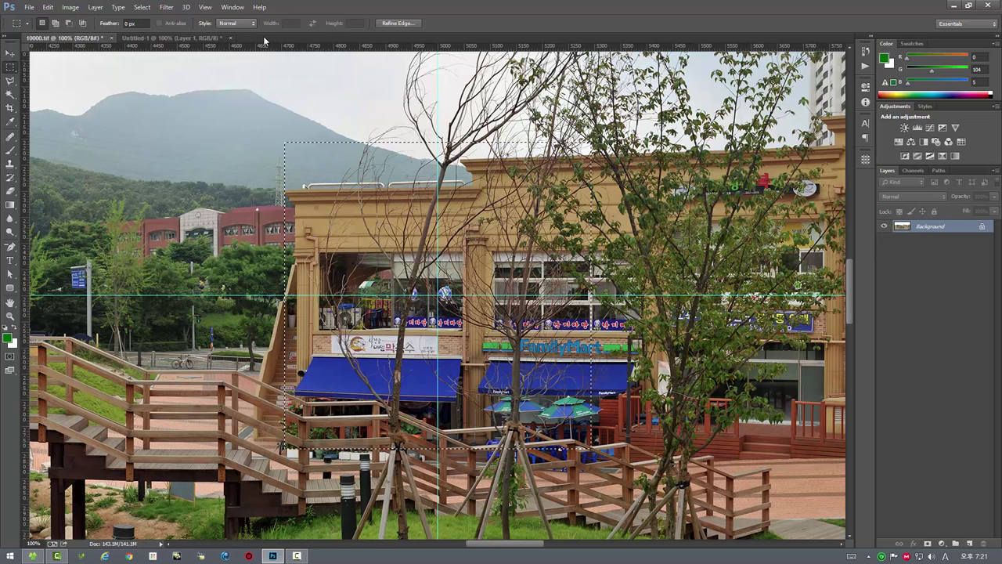
# Step: Clear all guides from 10000.tif and run the 파노라마 뷰어로 열기 script to preview it
pyautogui.click(208, 7)
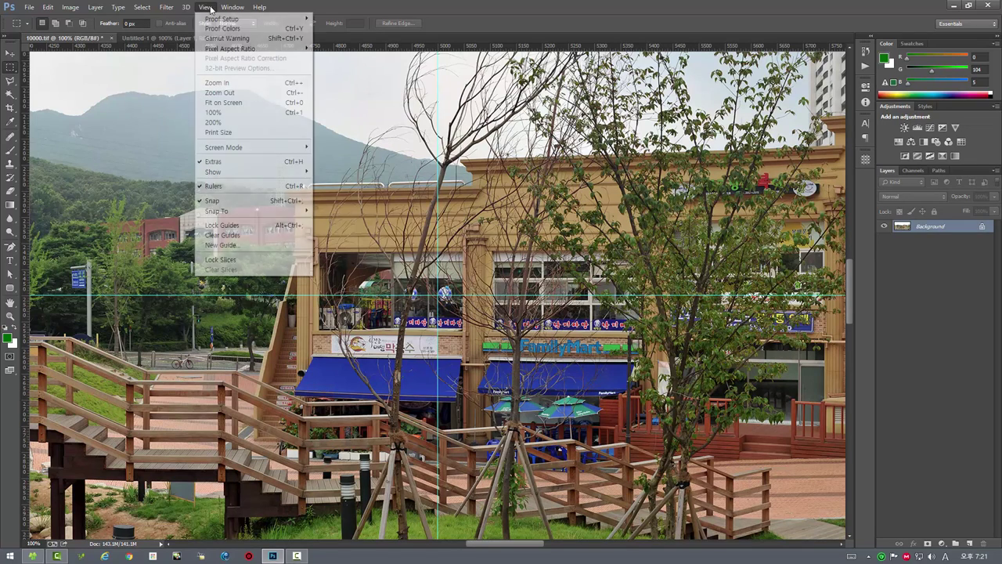
pyautogui.click(221, 235)
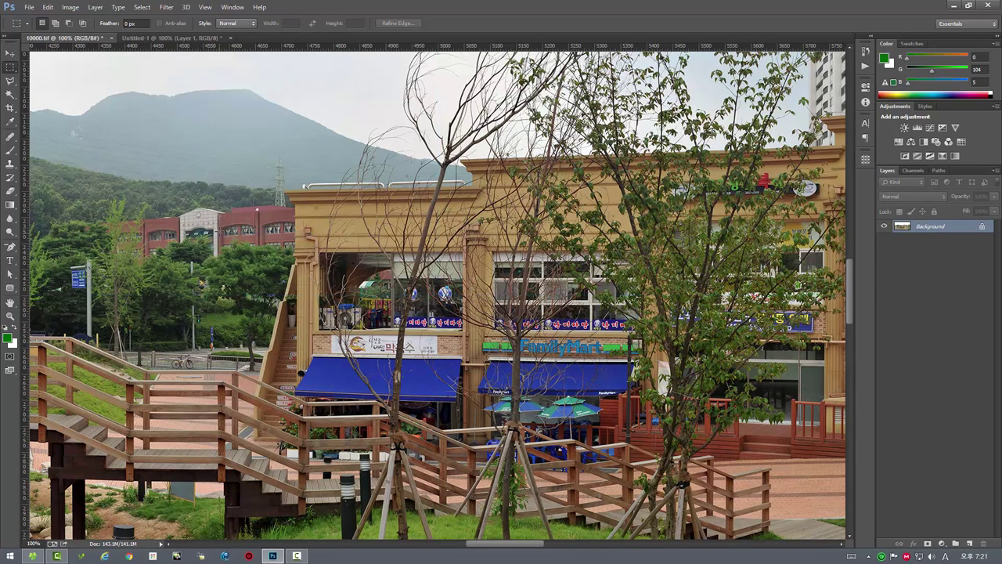
pyautogui.click(29, 7)
pyautogui.moveTo(41, 255)
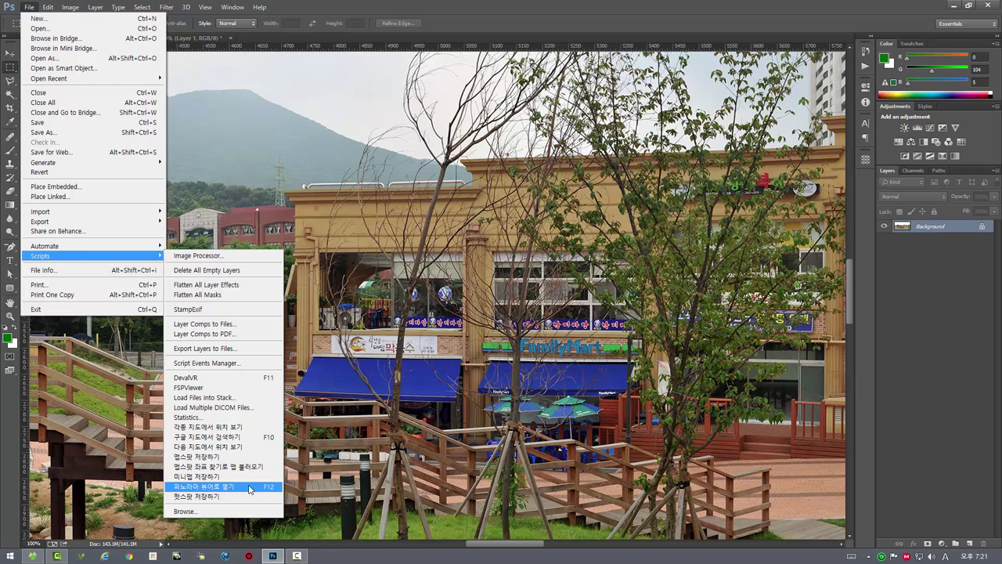
pyautogui.click(249, 487)
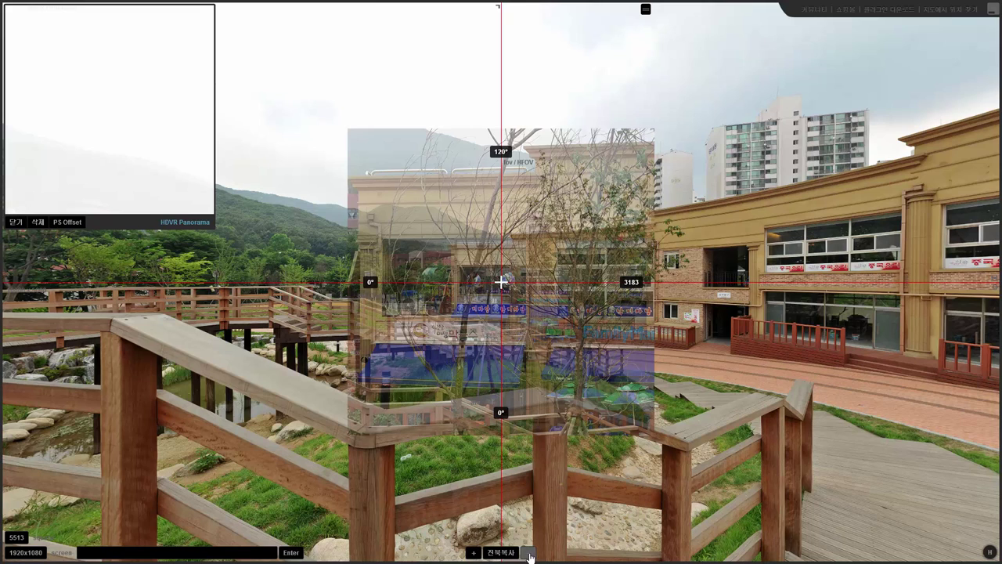
# Step: Zoom the HDVR viewer in and out around 60°, then exit fullscreen
pyautogui.click(475, 554)
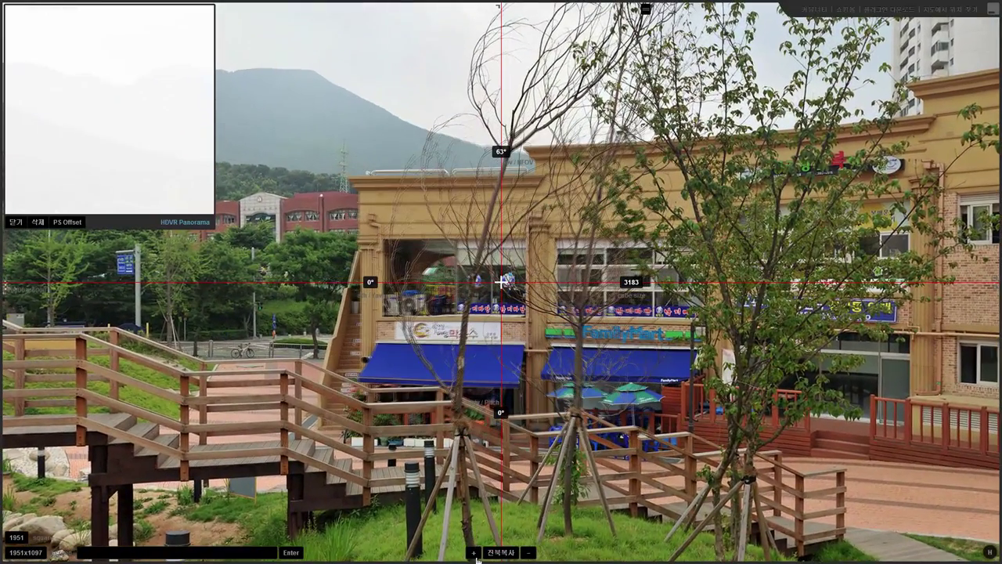
pyautogui.click(474, 554)
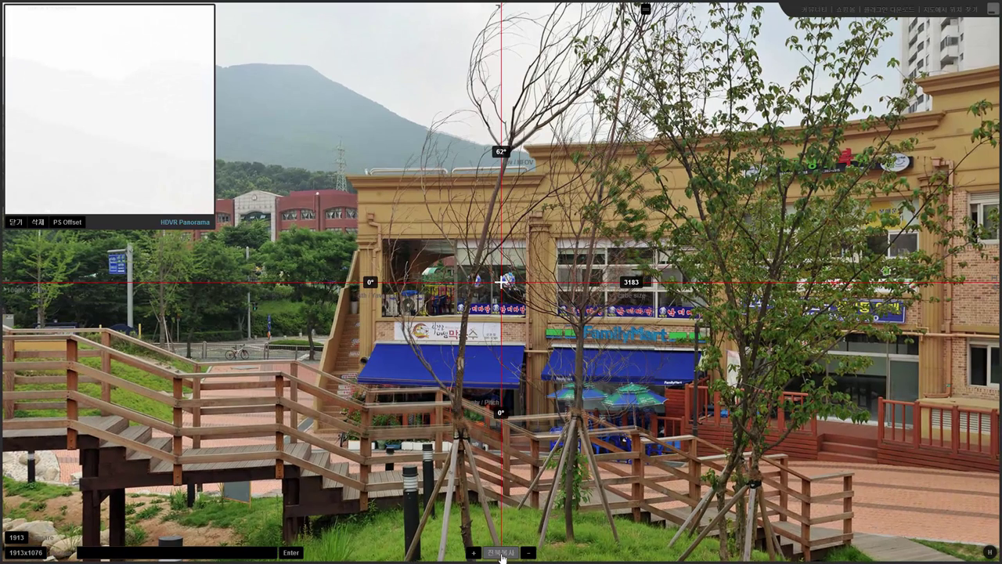
pyautogui.click(474, 554)
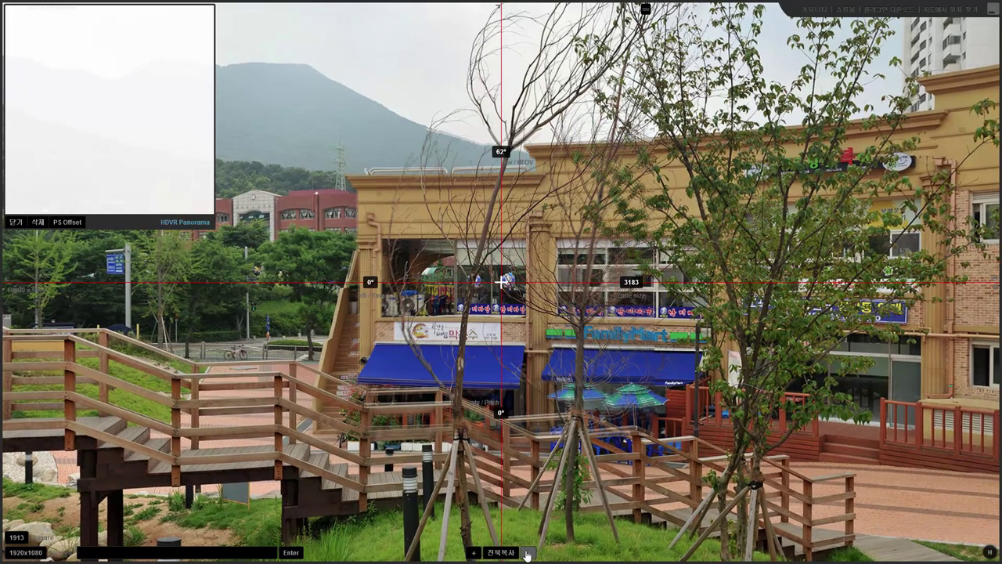
pyautogui.click(527, 555)
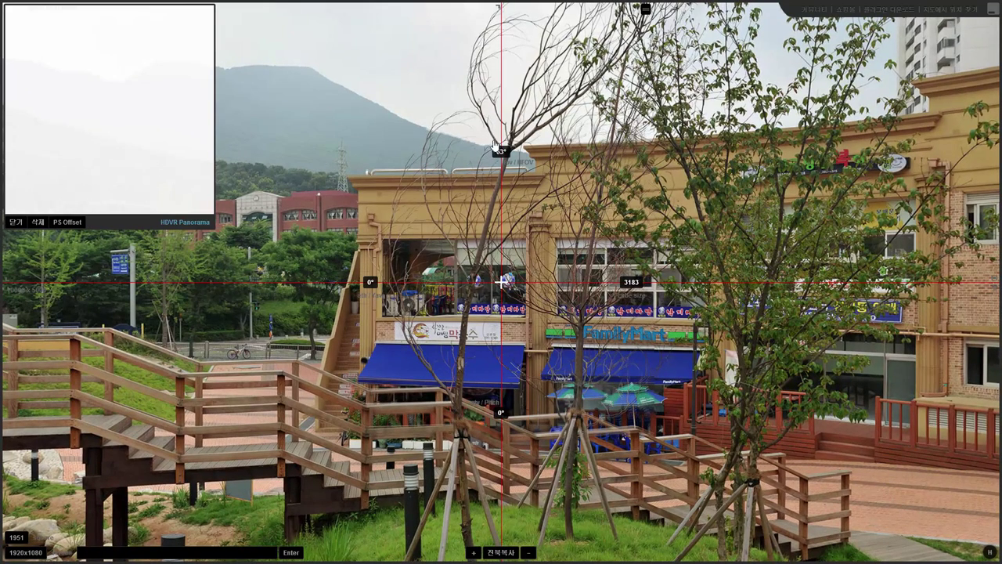
pyautogui.click(474, 552)
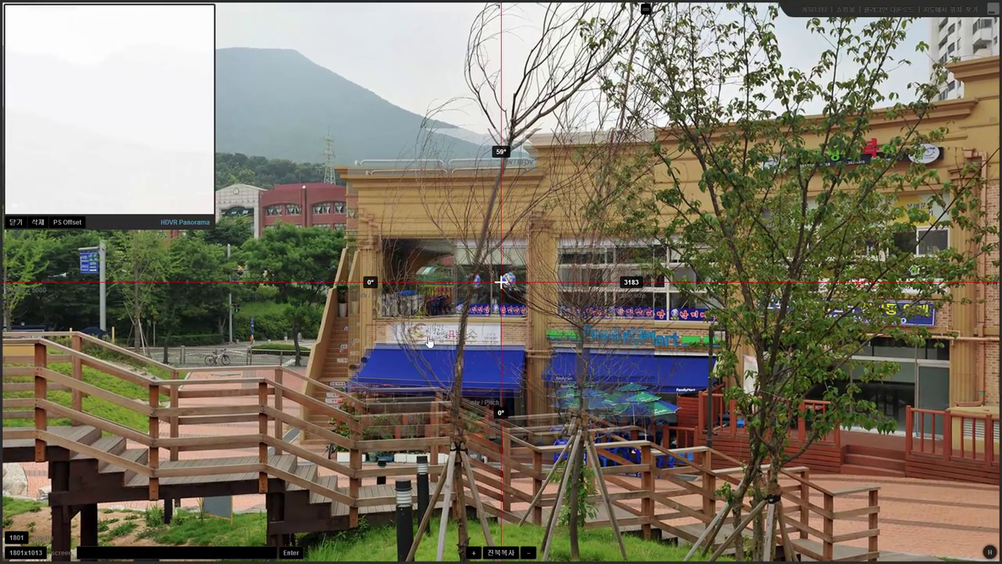
pyautogui.click(530, 553)
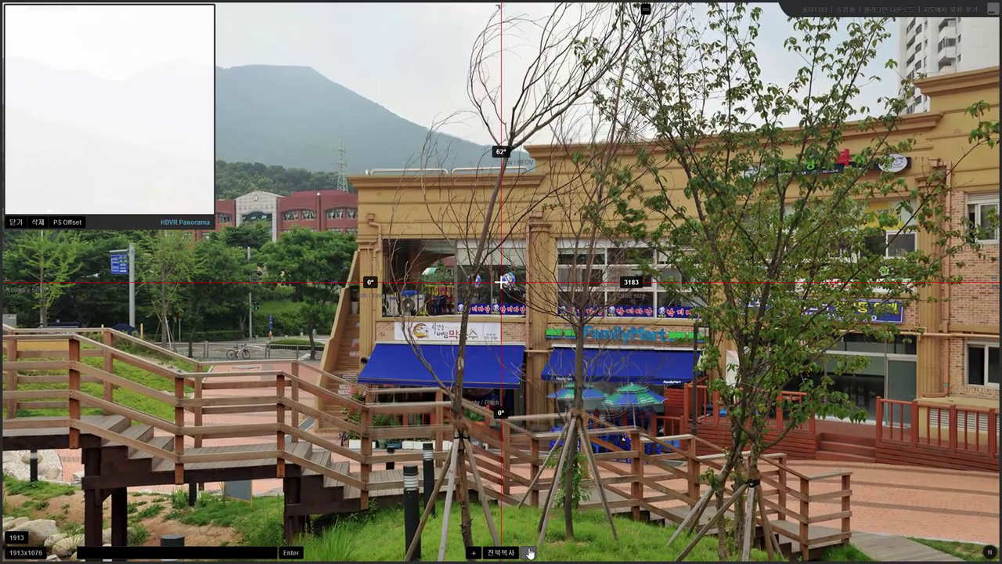
pyautogui.click(530, 552)
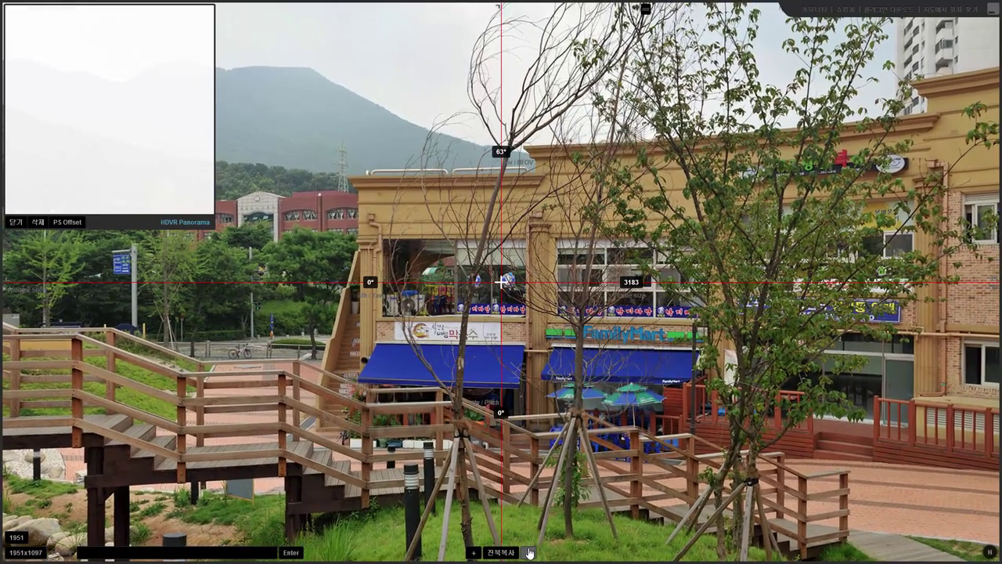
pyautogui.click(472, 552)
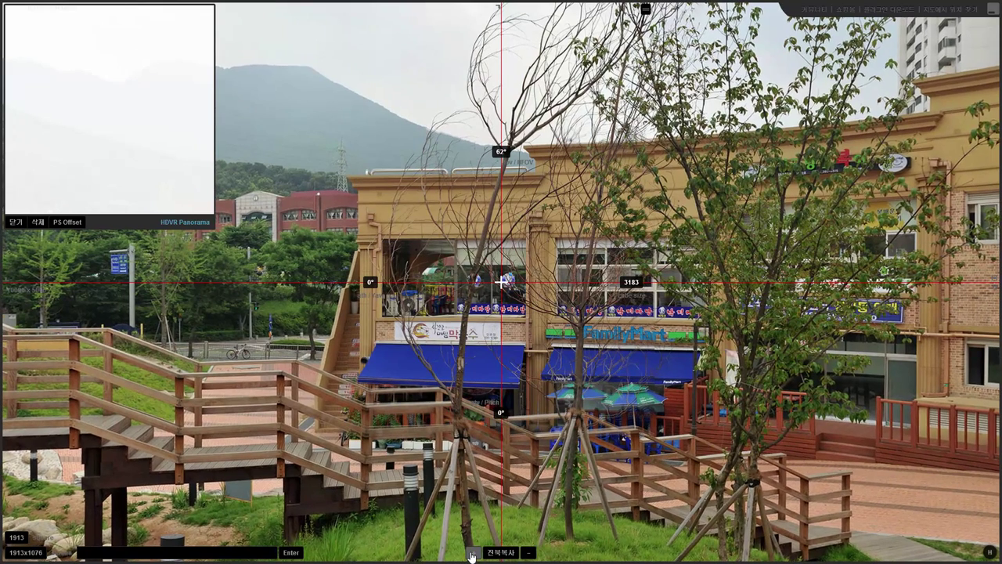
pyautogui.click(529, 553)
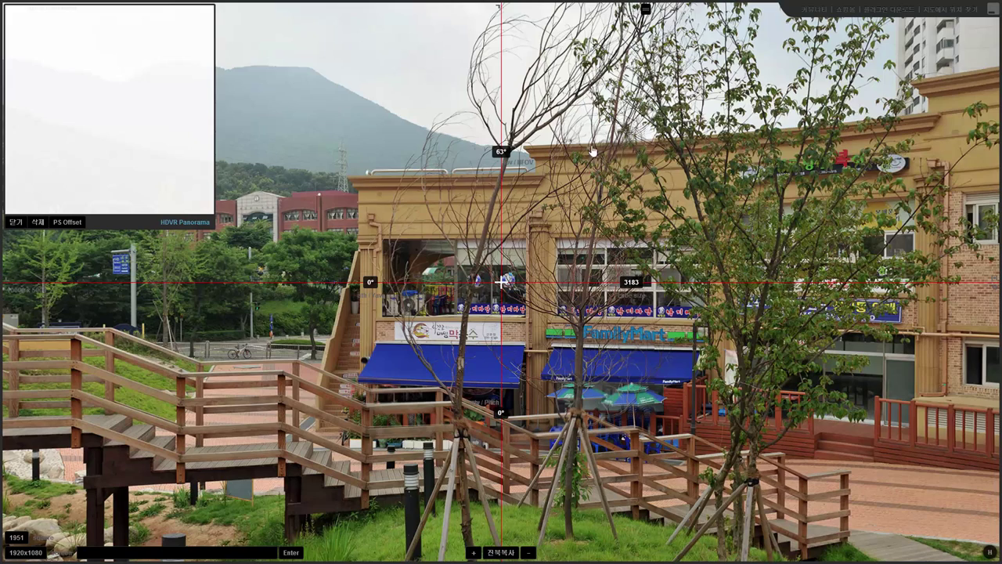
pyautogui.click(995, 11)
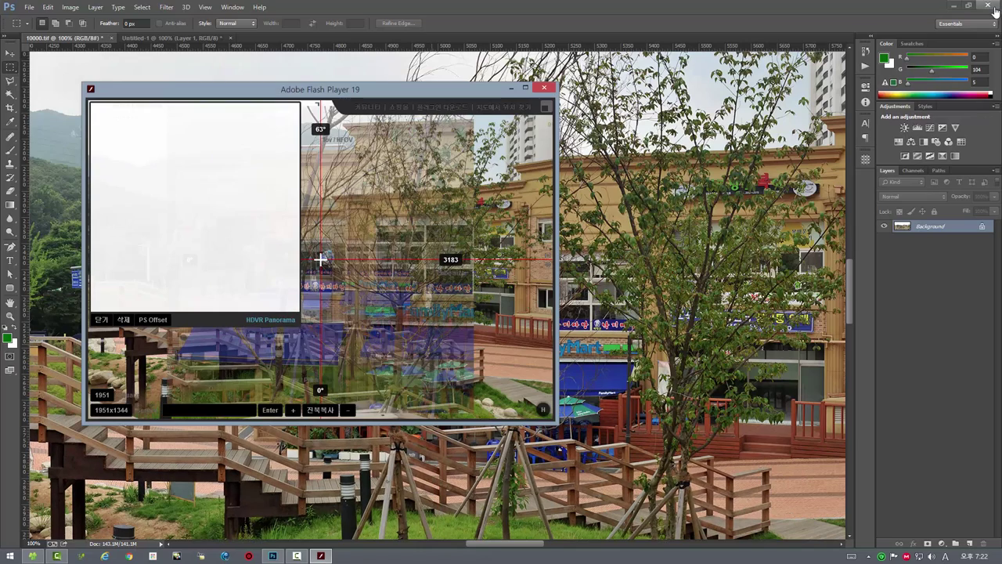
# Step: Close the viewer and save the p001.jpg poster as the hotspot image with 핫스팟 저장하기
pyautogui.click(545, 88)
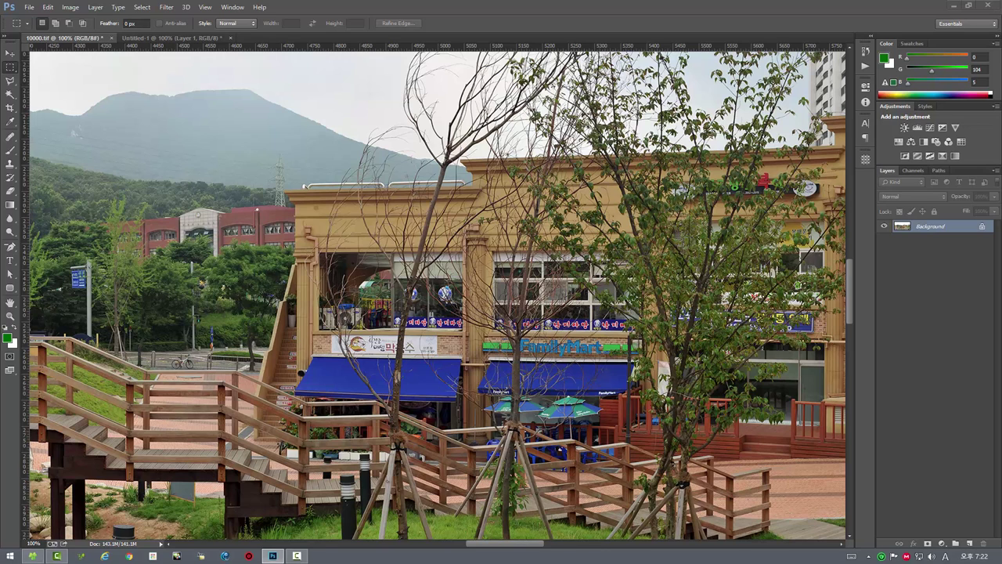
pyautogui.moveTo(684, 4); pyautogui.dragTo(684, 37)
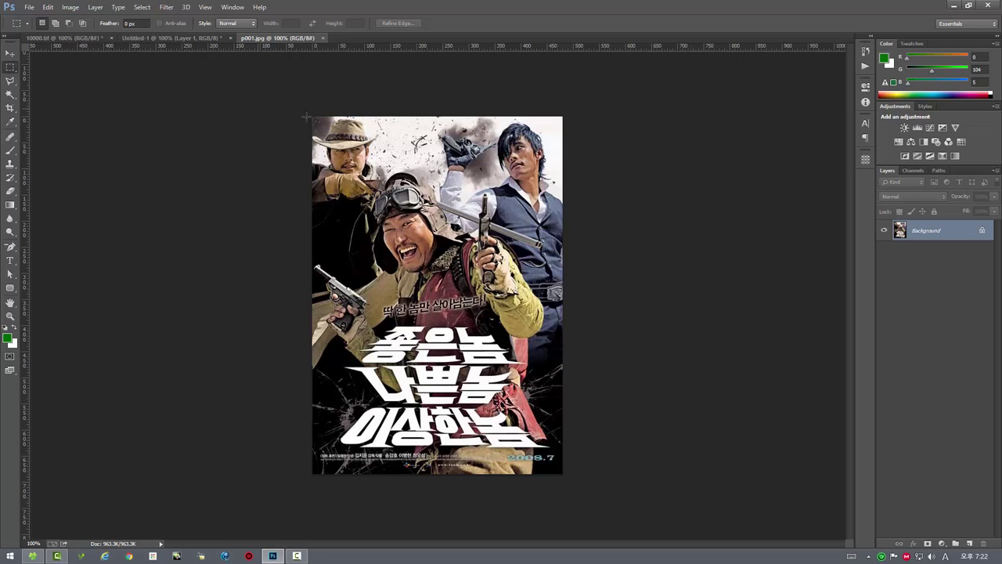
pyautogui.click(29, 7)
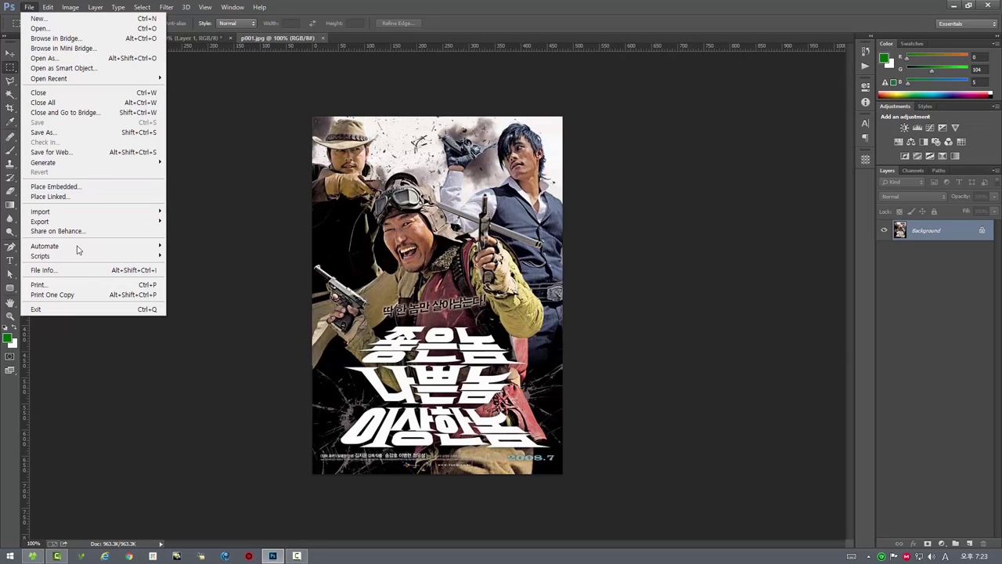
pyautogui.moveTo(40, 255)
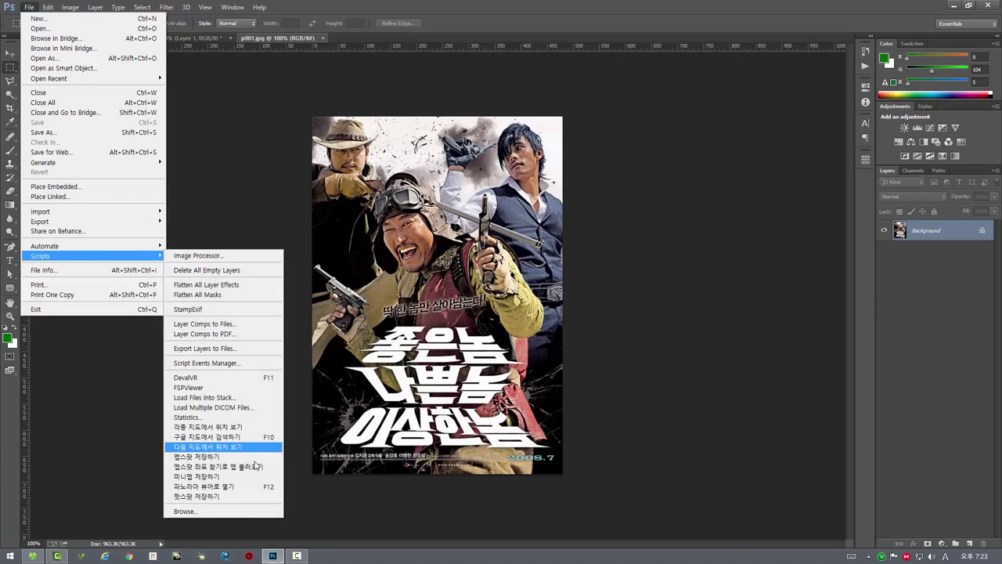
pyautogui.click(248, 497)
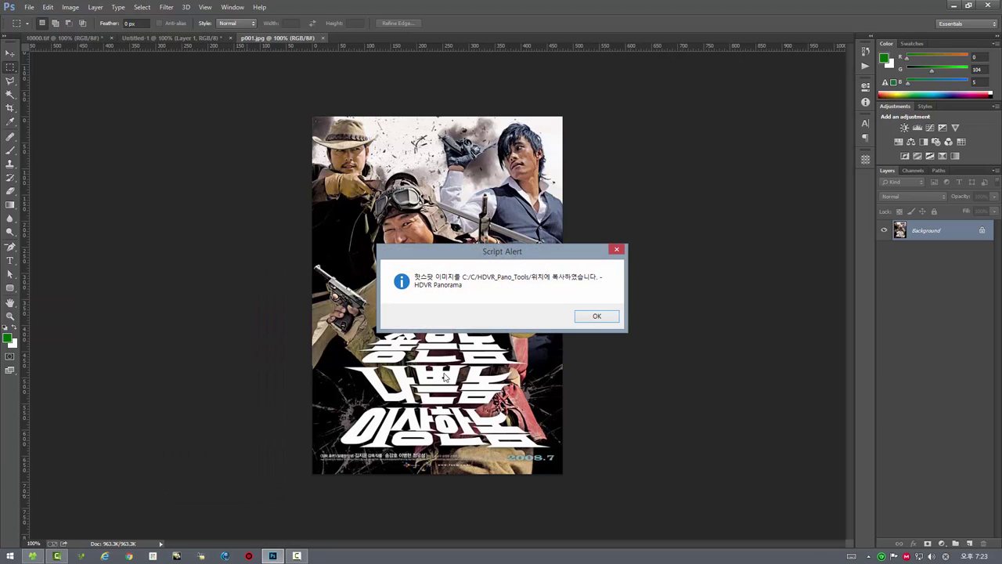
pyautogui.click(597, 317)
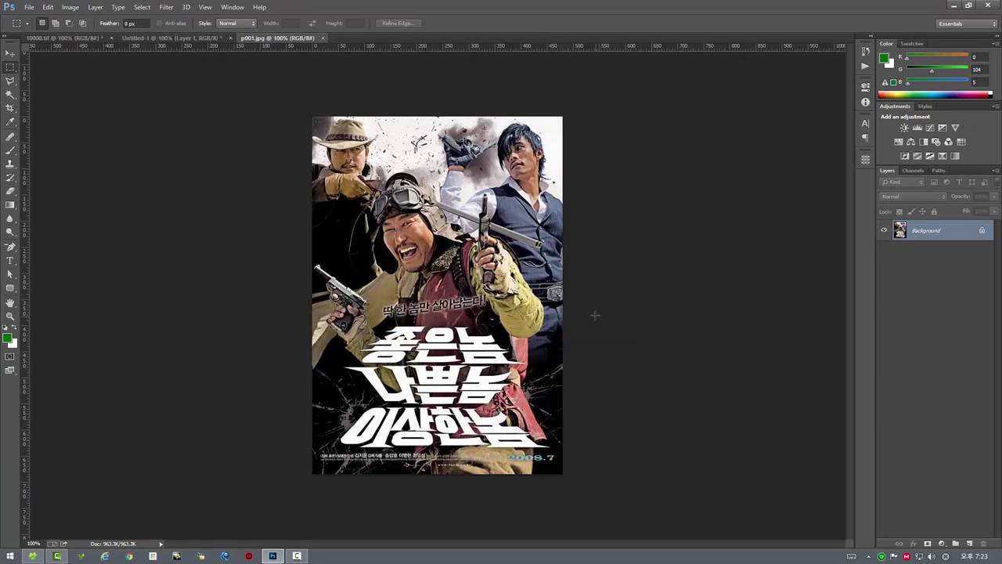
pyautogui.click(75, 38)
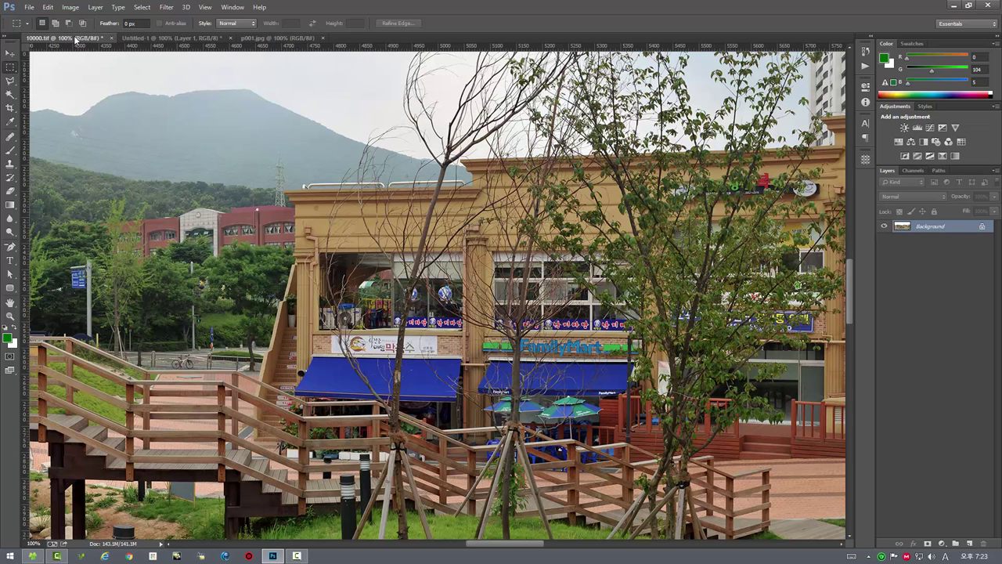
# Step: Reopen the panorama in HDVR viewer, close the preview panel and choose 핫스팟 편집하기
pyautogui.click(29, 7)
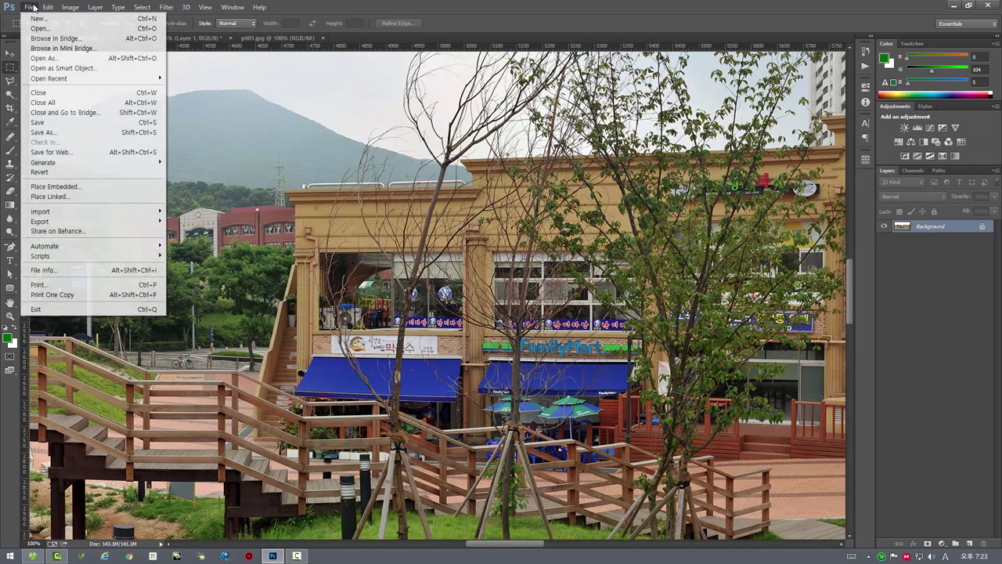
pyautogui.moveTo(41, 256)
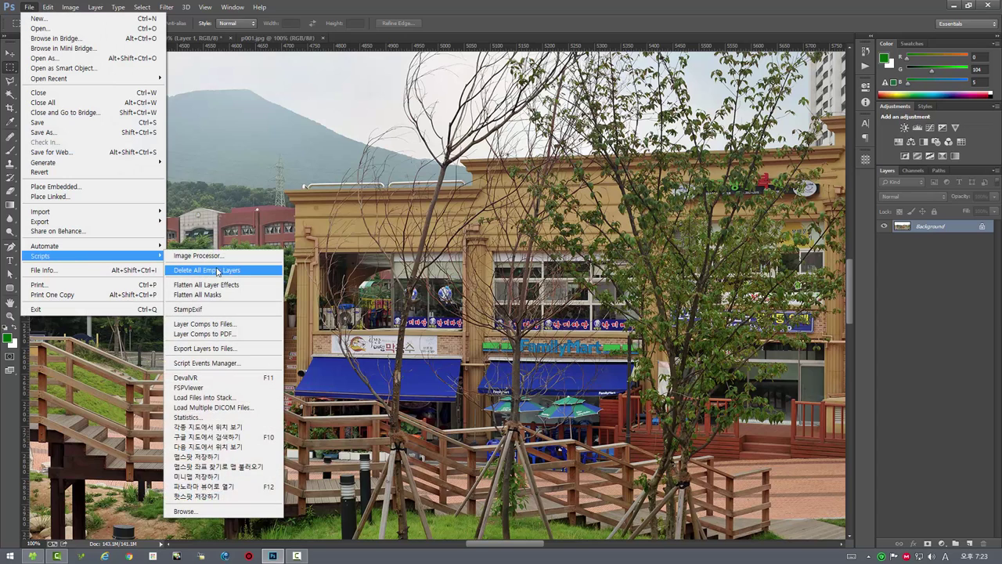
pyautogui.click(248, 487)
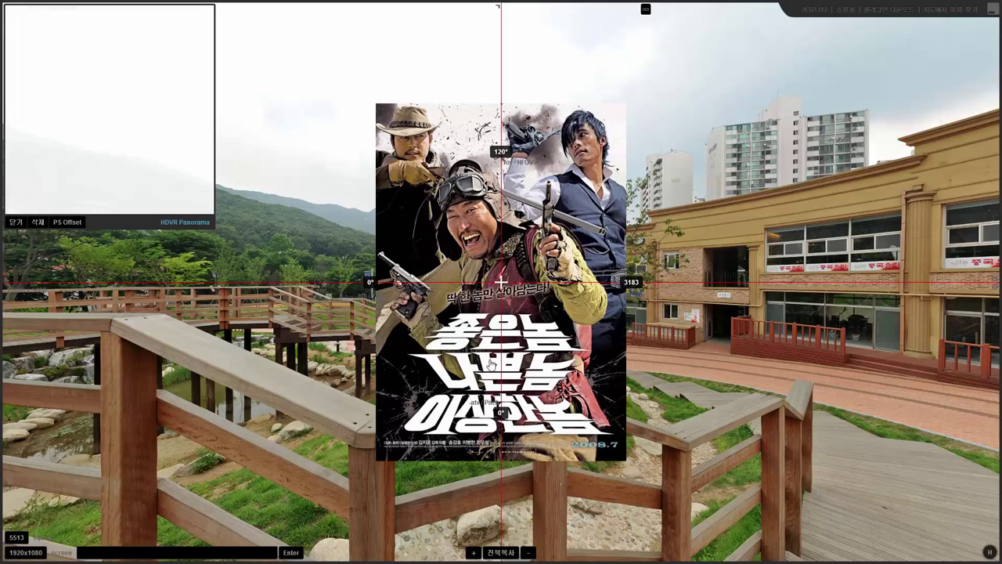
pyautogui.click(15, 222)
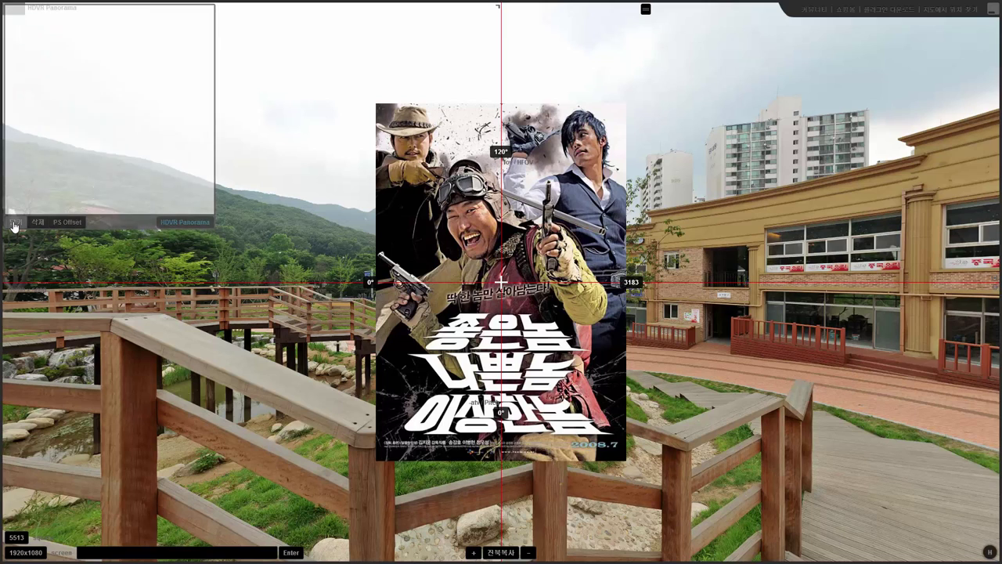
pyautogui.rightClick(244, 157)
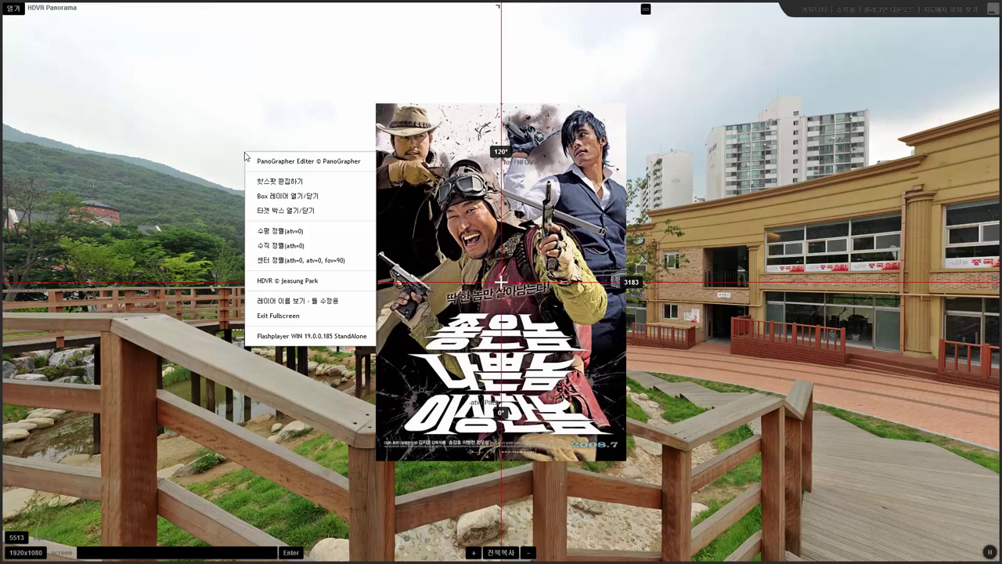
pyautogui.click(299, 188)
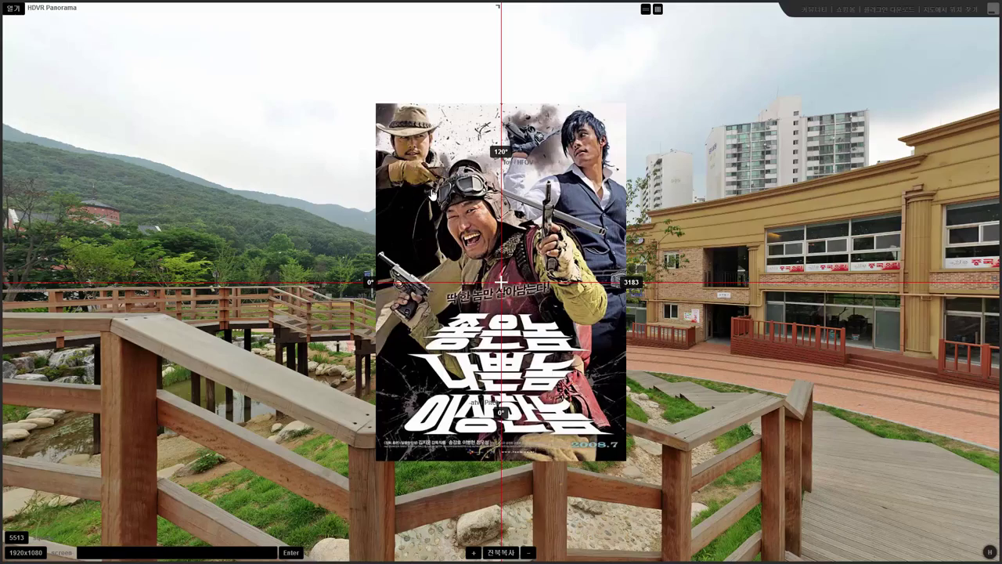
# Step: Rotate the view with the poster to the arched brick building and add a vertical guide
pyautogui.moveTo(407, 195); pyautogui.dragTo(555, 222)
pyautogui.moveTo(398, 193)
pyautogui.mouseDown()
pyautogui.moveTo(494, 202)
pyautogui.moveTo(252, 166)
pyautogui.mouseUp()
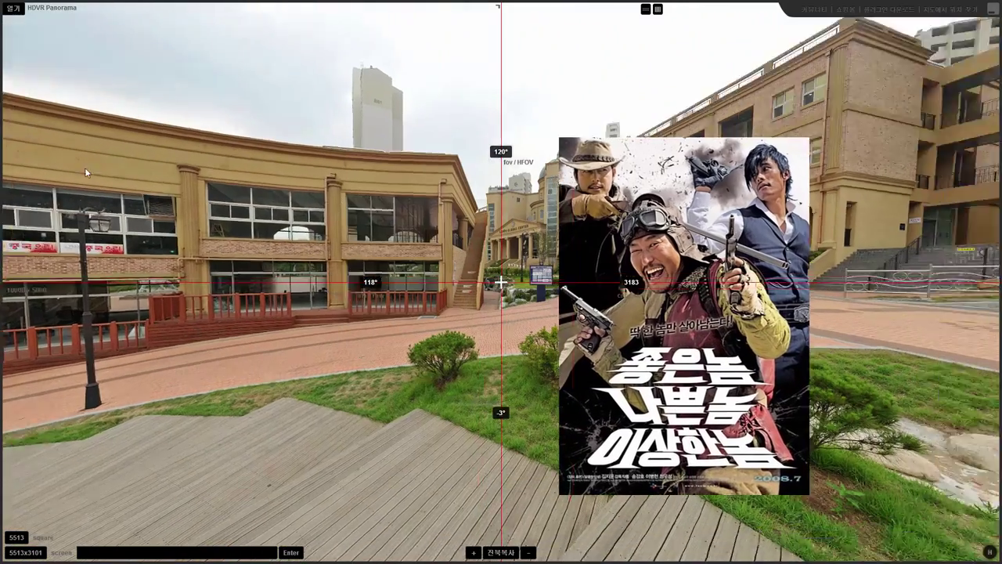
pyautogui.moveTo(252, 167)
pyautogui.mouseDown()
pyautogui.moveTo(465, 219)
pyautogui.moveTo(680, 255)
pyautogui.mouseUp()
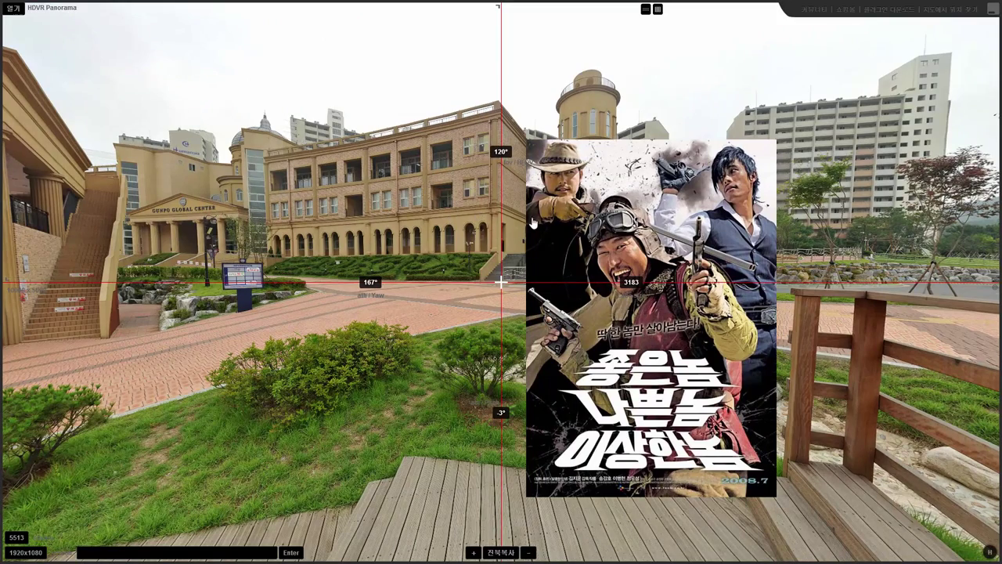
pyautogui.moveTo(444, 211); pyautogui.dragTo(320, 202)
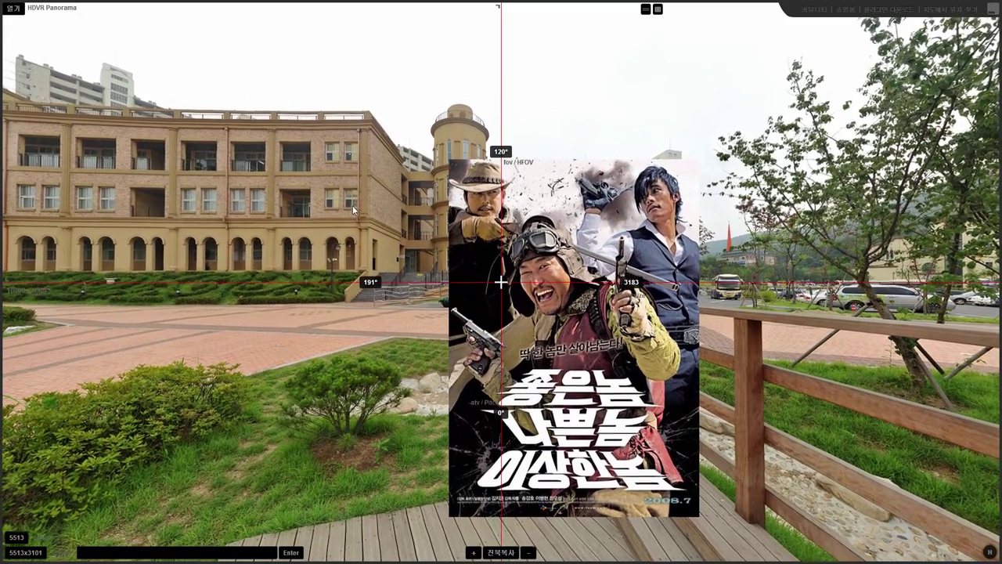
pyautogui.moveTo(352, 205); pyautogui.dragTo(357, 205)
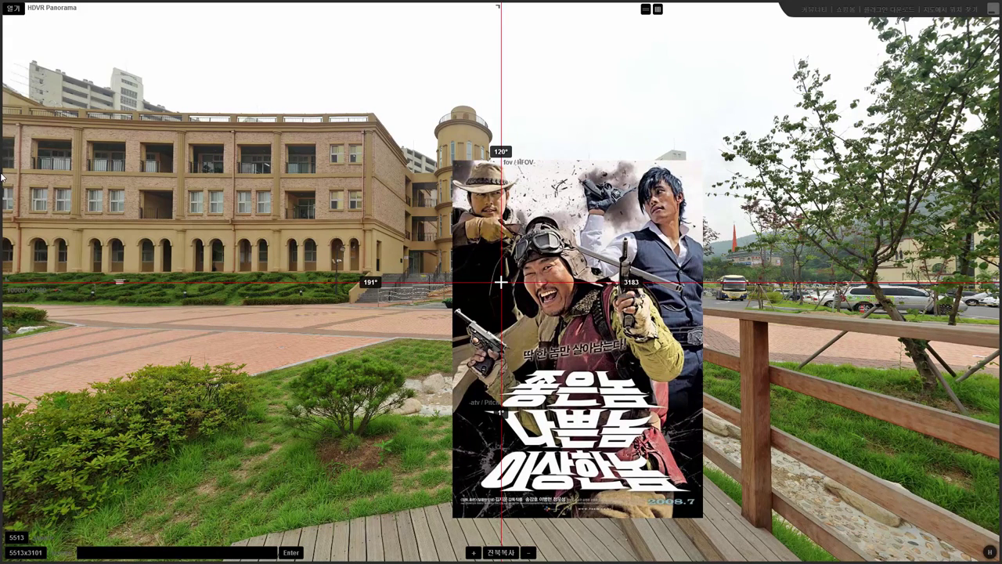
pyautogui.moveTo(3, 179); pyautogui.dragTo(237, 213)
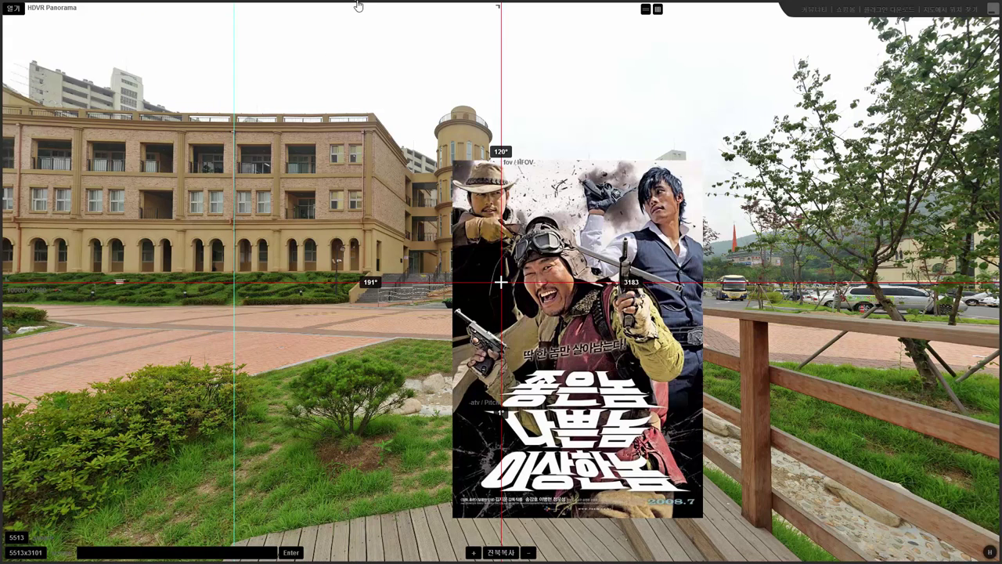
# Step: Add a horizontal guide and nudge the vertical guide to box in the building's upper wall
pyautogui.moveTo(359, 6); pyautogui.dragTo(363, 137)
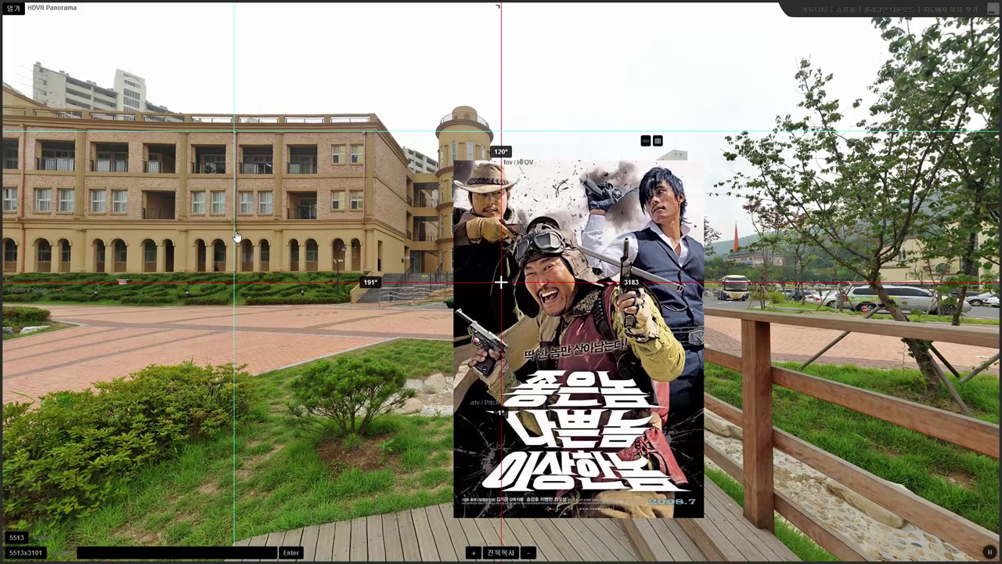
pyautogui.moveTo(237, 236); pyautogui.dragTo(238, 236)
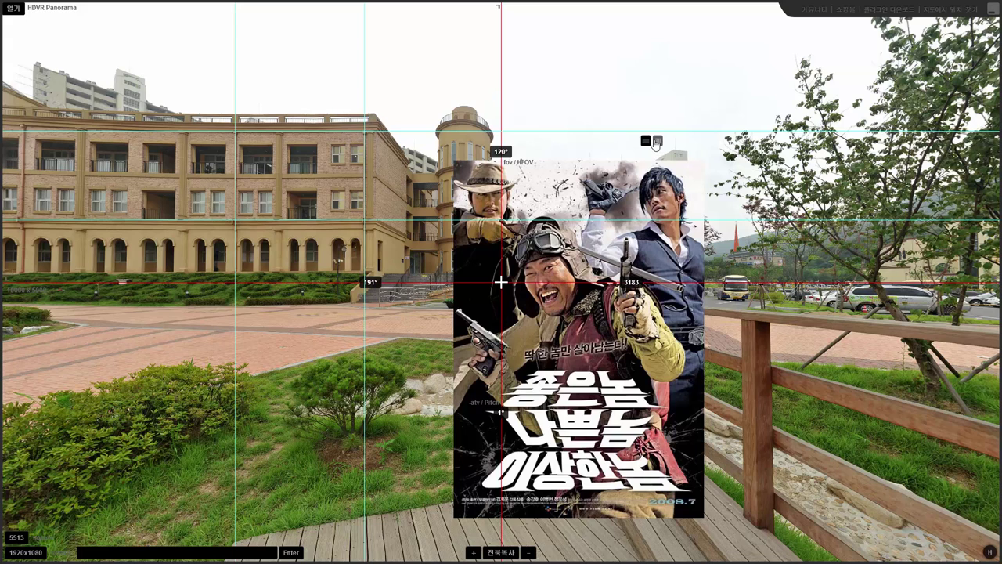
# Step: Drop the poster, shrink it into the guide box on the brick wall, and hide overlays with H
pyautogui.click(658, 143)
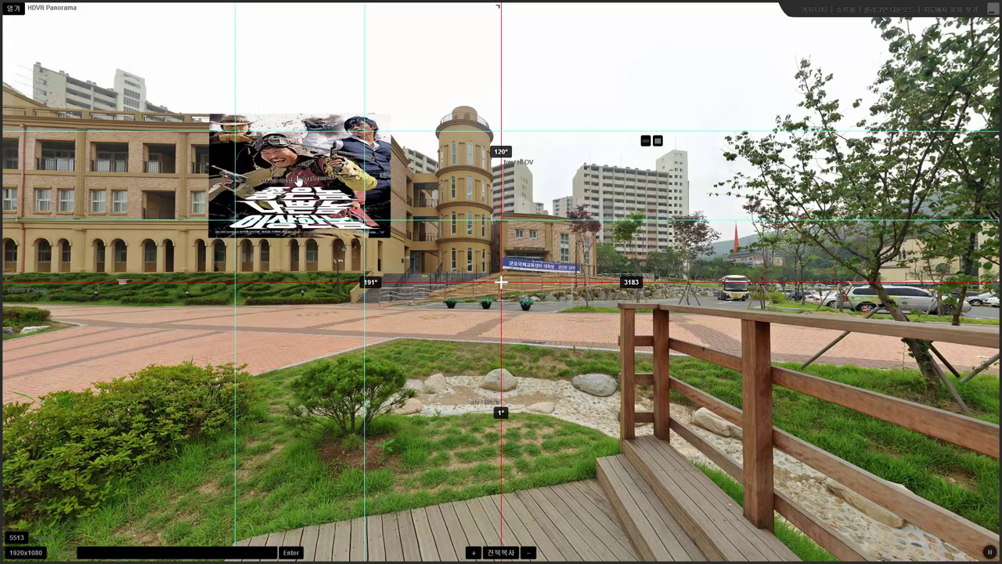
pyautogui.scroll(-2, 298, 179)
pyautogui.scroll(-1, 298, 179)
pyautogui.scroll(-1, 298, 179)
pyautogui.scroll(-2, 297, 179)
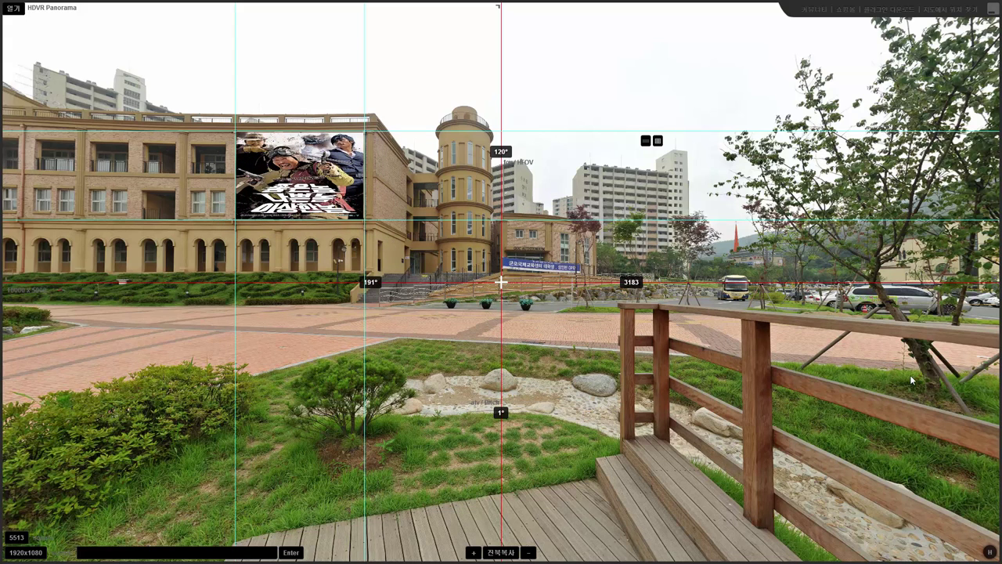
pyautogui.moveTo(884, 327); pyautogui.dragTo(885, 348)
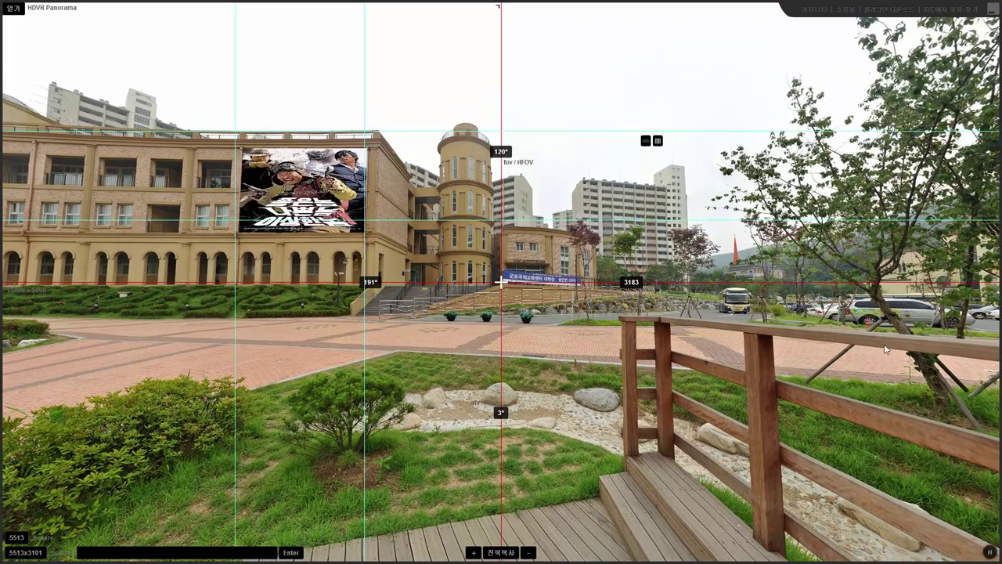
pyautogui.press('h')
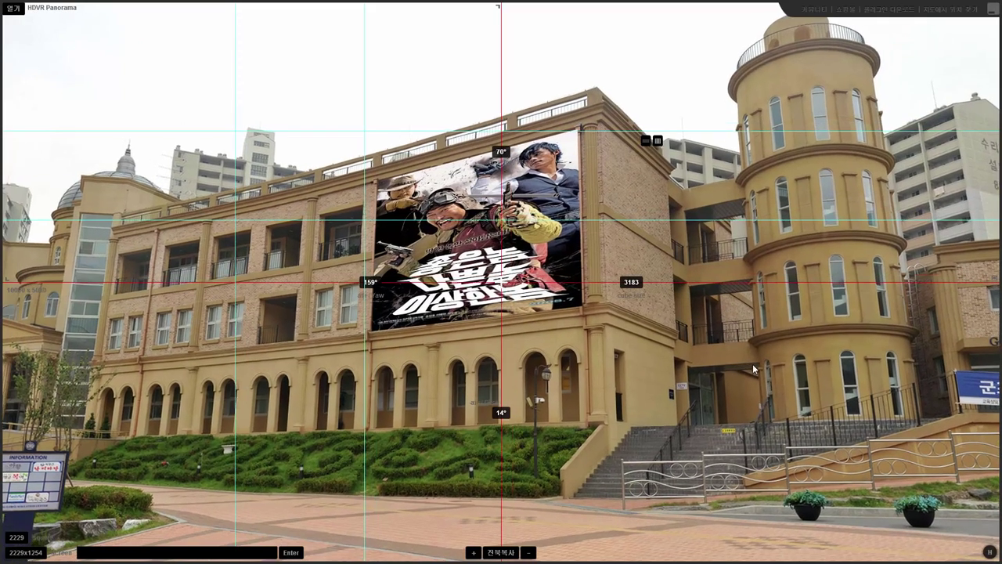
# Step: Zoom the viewer to a 63° field of view and hide the control panel, guides and labels
pyautogui.click(988, 553)
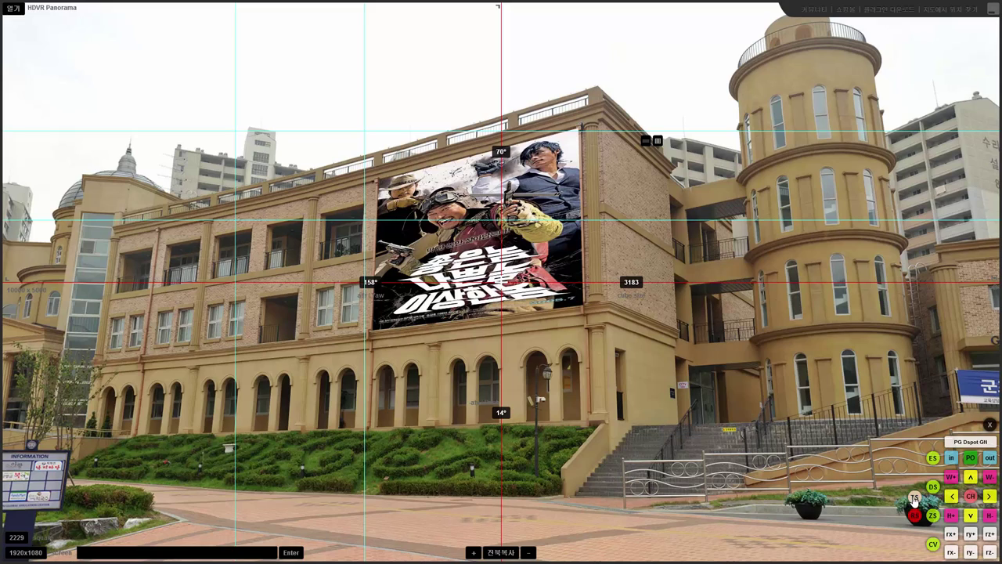
pyautogui.click(914, 498)
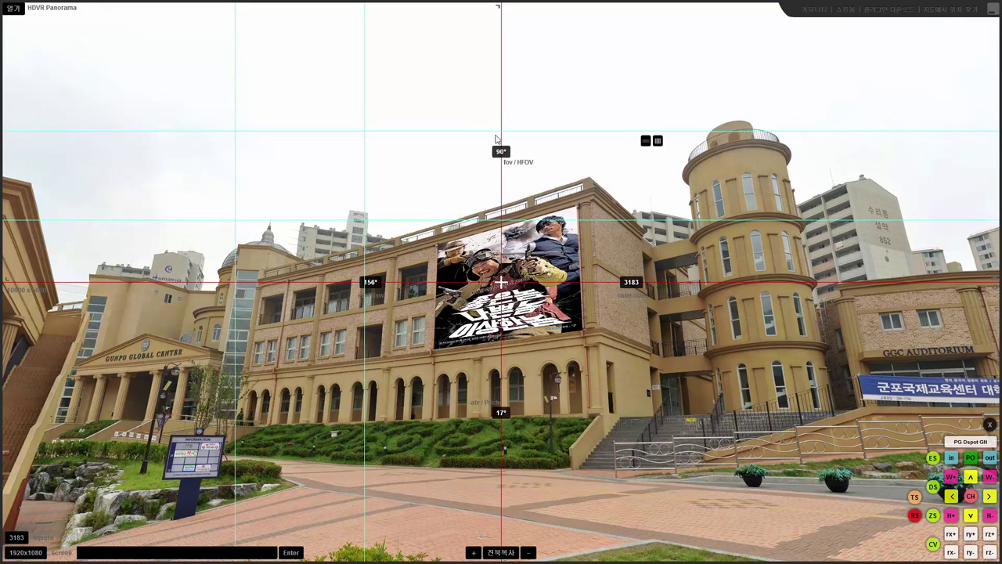
pyautogui.click(199, 550)
pyautogui.write('set(view.fov, 63)')
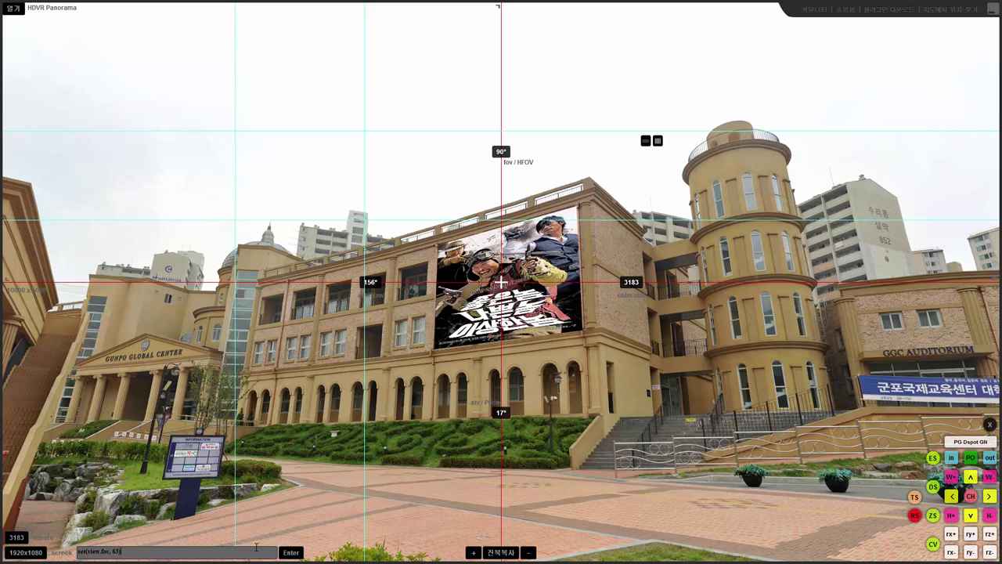
pyautogui.click(289, 552)
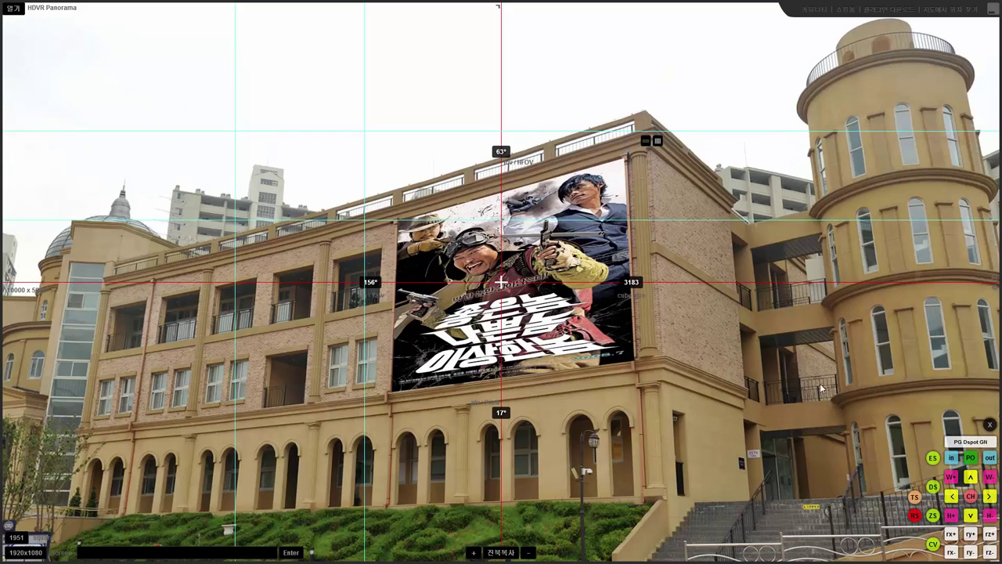
pyautogui.click(989, 425)
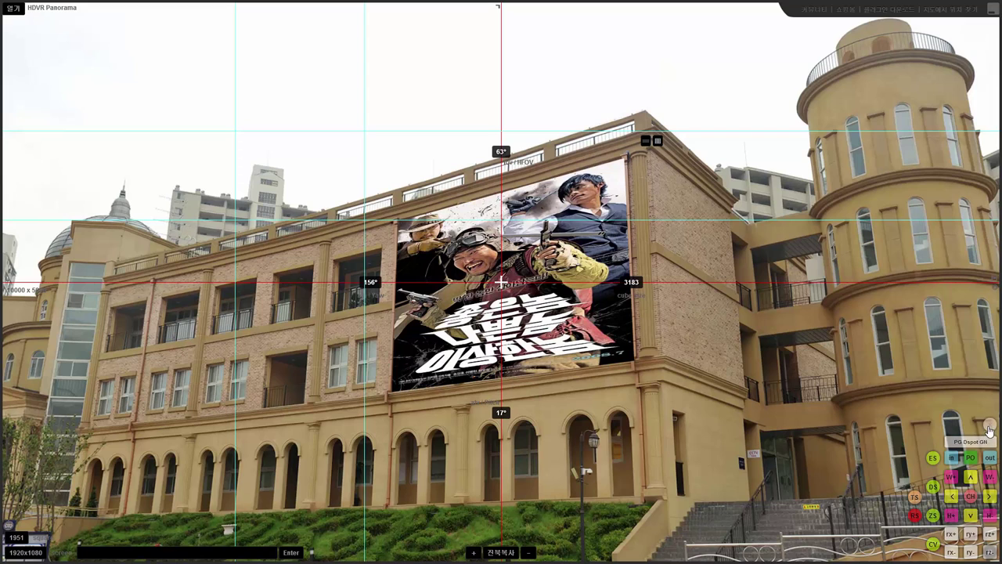
pyautogui.click(994, 293)
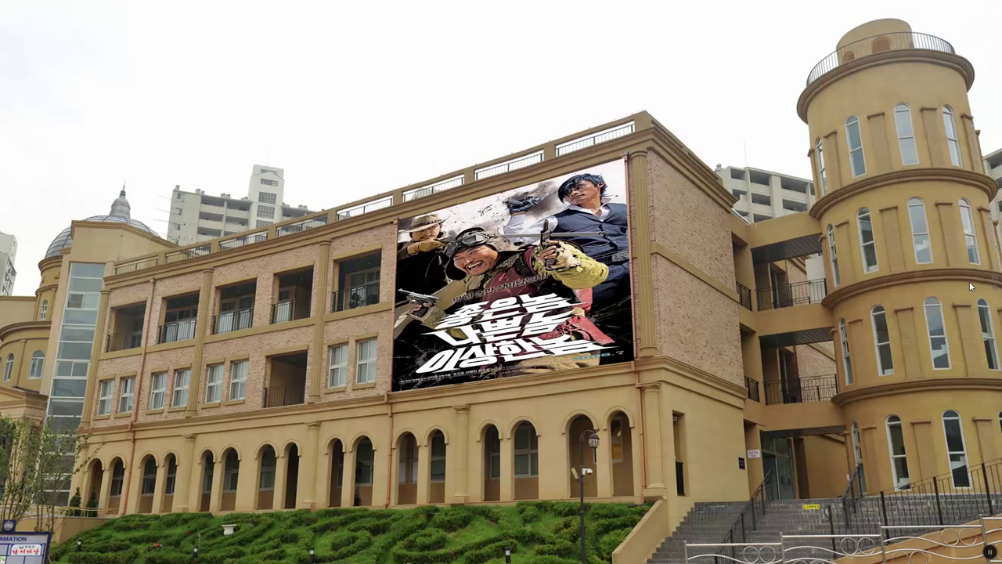
# Step: Capture the poster building region, then return to a 90° view and shift the cyan guide left
pyautogui.press('Print')
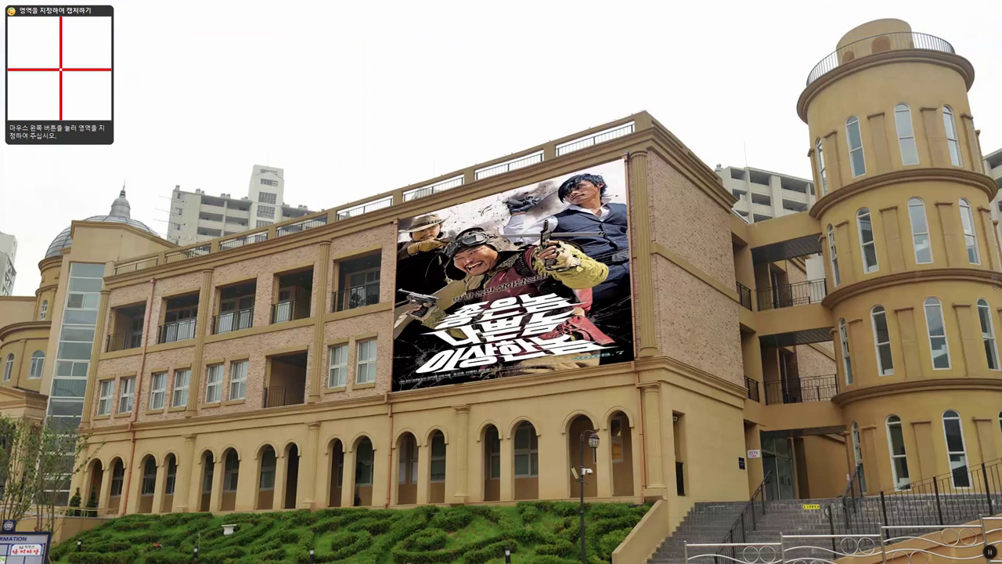
pyautogui.moveTo(298, 37); pyautogui.dragTo(749, 518)
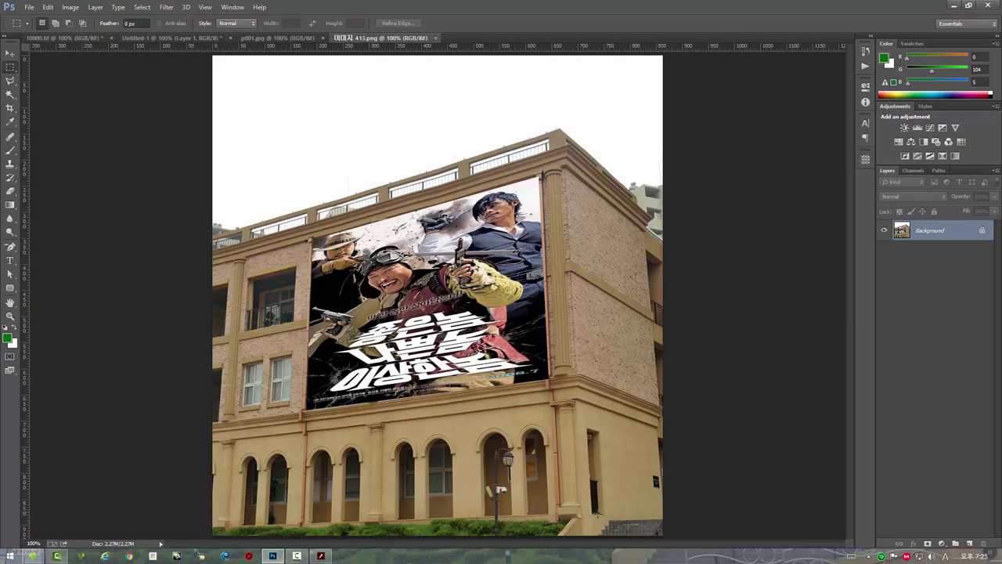
pyautogui.click(327, 559)
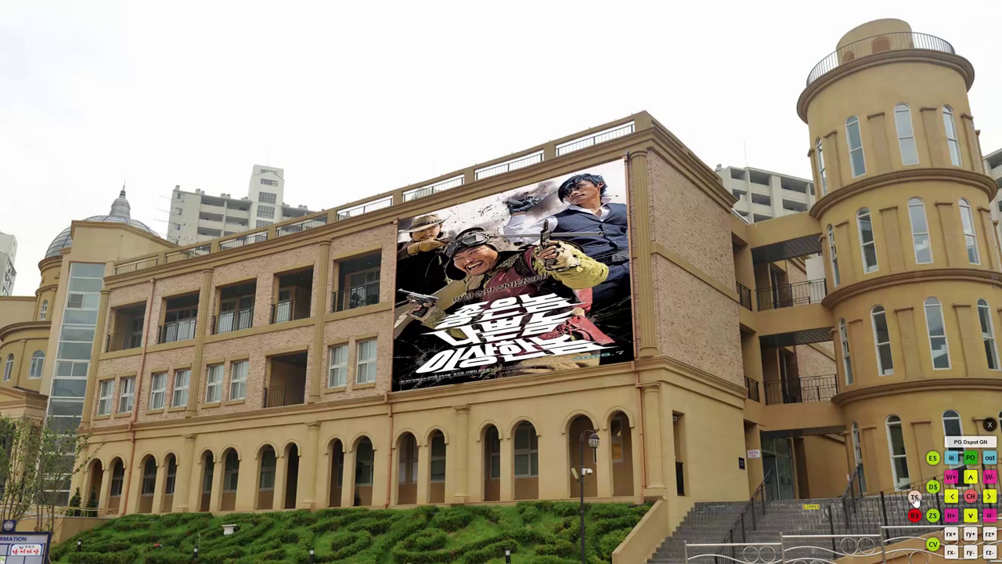
pyautogui.click(914, 497)
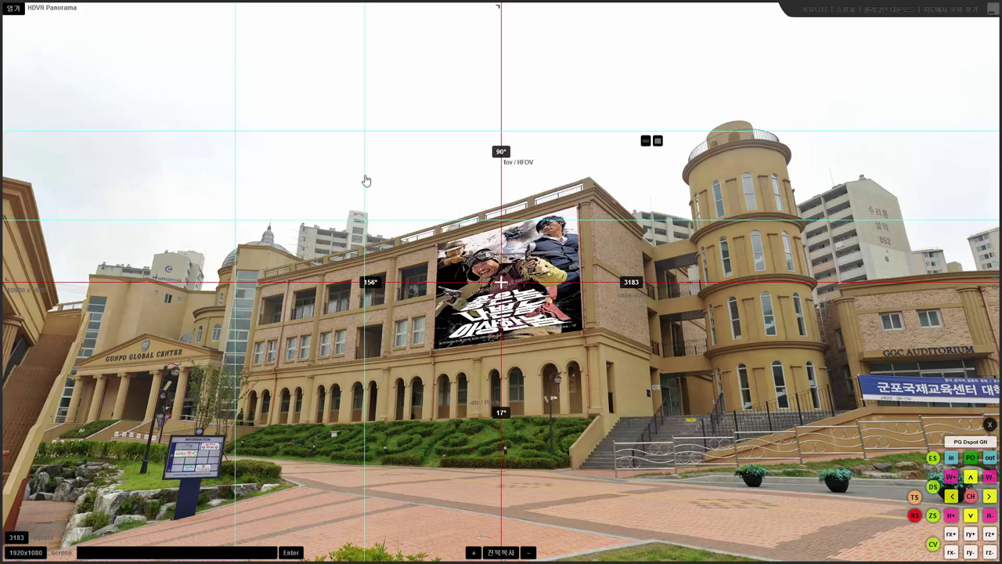
pyautogui.moveTo(366, 181); pyautogui.dragTo(319, 180)
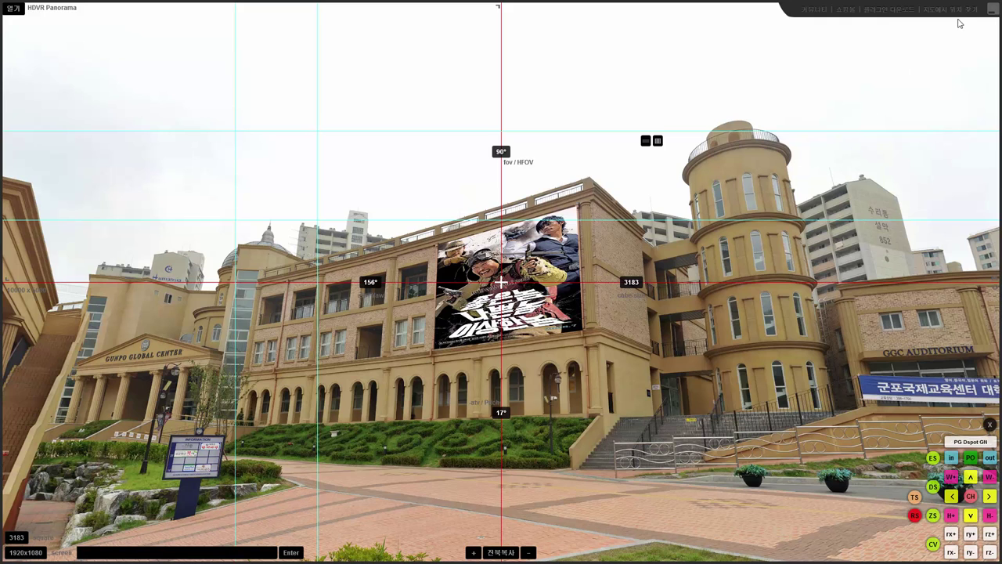
# Step: Window the panorama viewer, check the Extract width setting without applying, and bring up 10000.tif
pyautogui.click(990, 14)
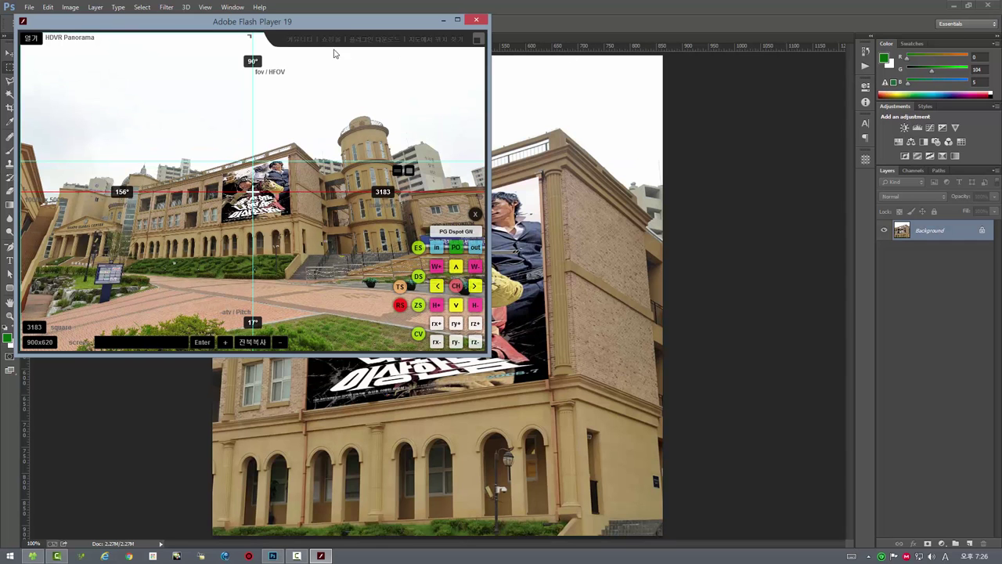
pyautogui.moveTo(349, 23); pyautogui.dragTo(629, 136)
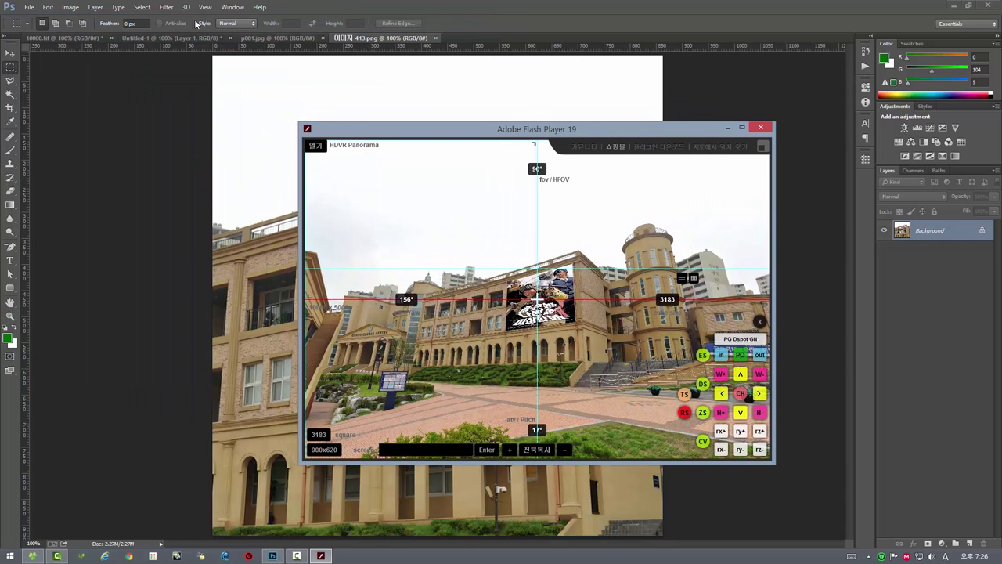
pyautogui.click(173, 7)
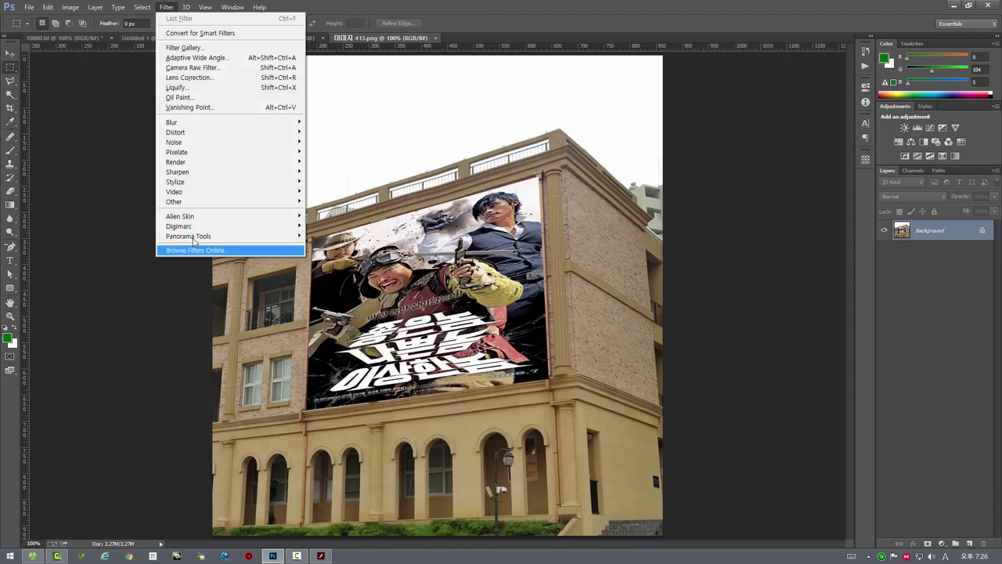
pyautogui.moveTo(188, 235)
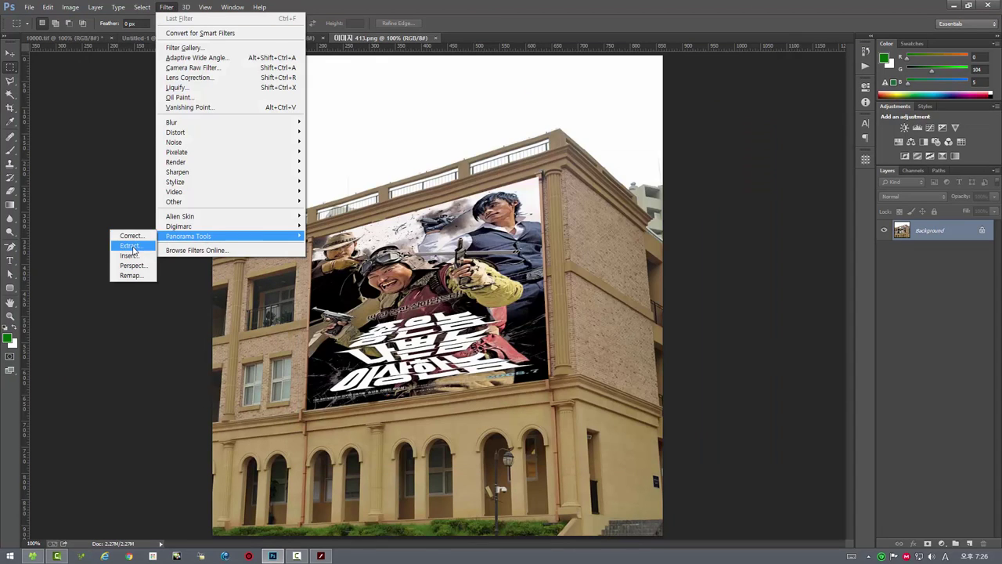
pyautogui.click(130, 245)
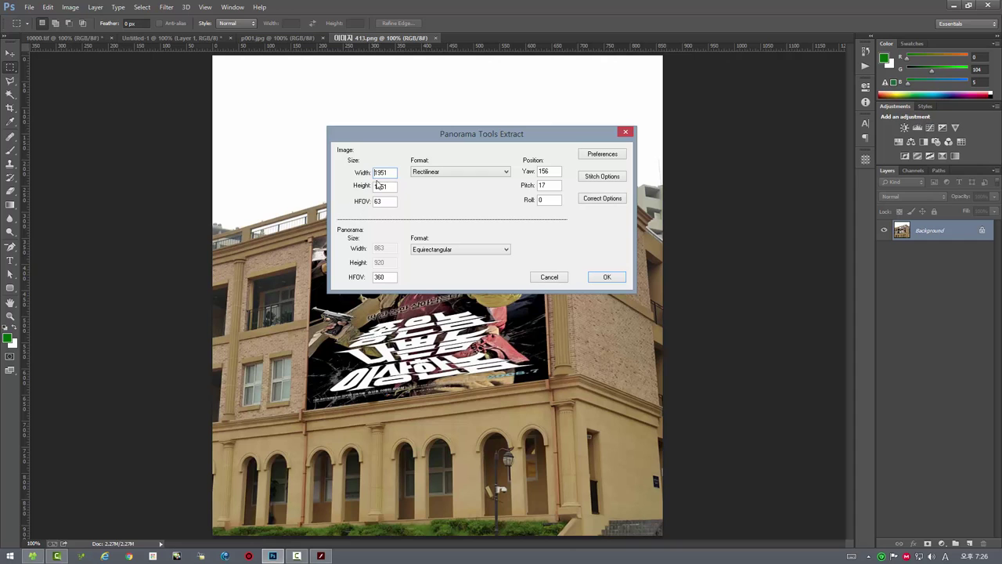
pyautogui.doubleClick(387, 175)
pyautogui.click(548, 277)
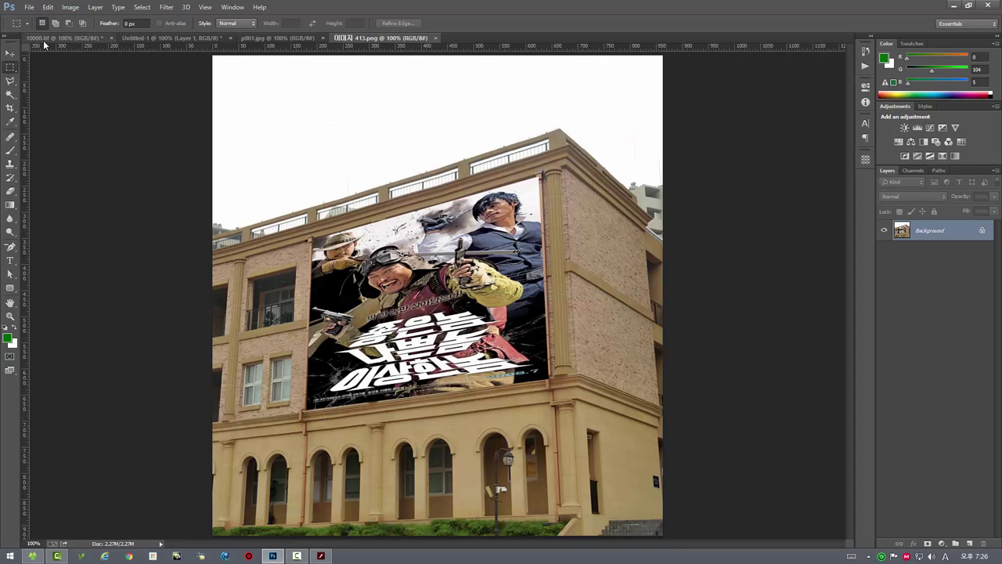
pyautogui.click(60, 39)
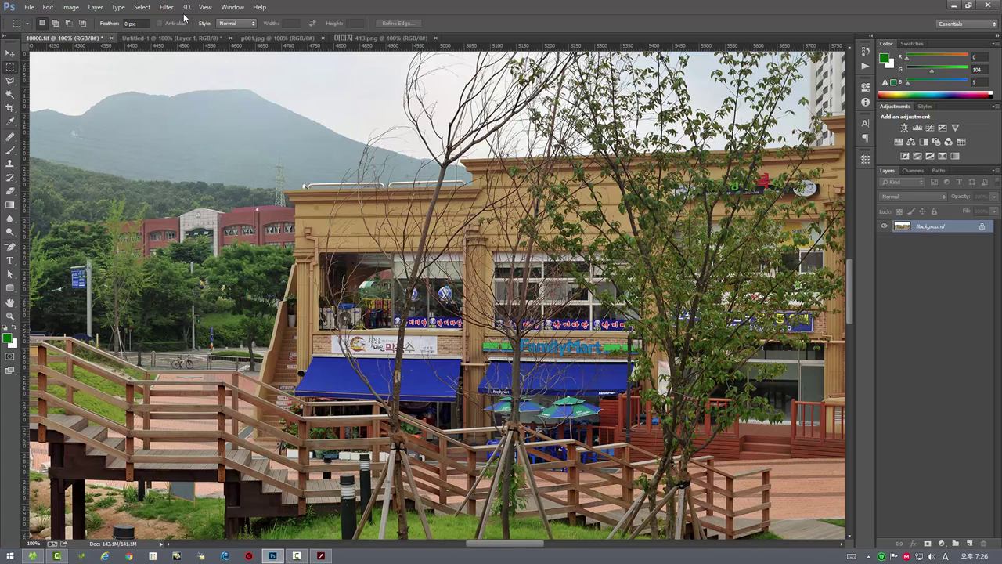
# Step: Set the Panorama Tools Extract width and height to 3183
pyautogui.click(166, 7)
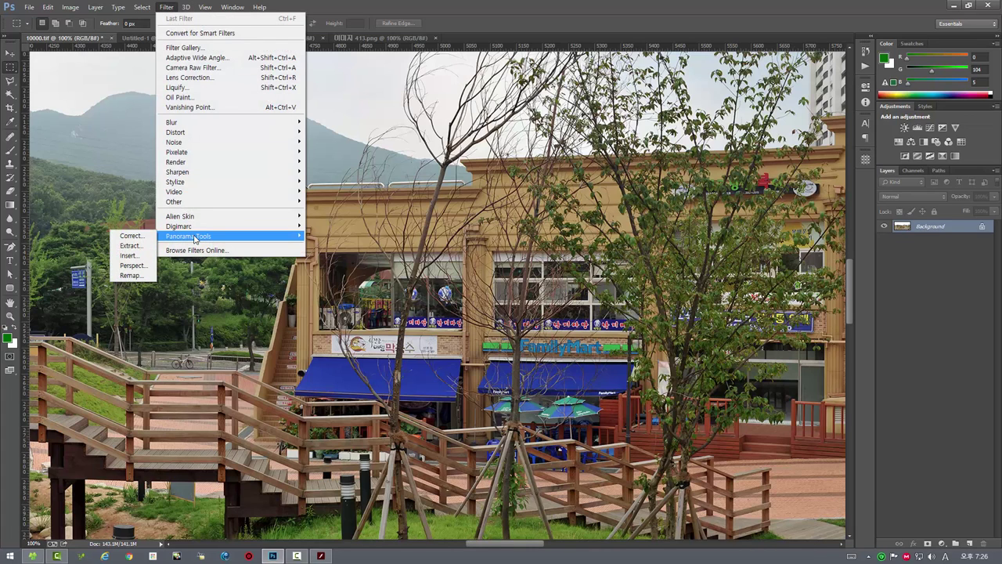
pyautogui.press('Escape')
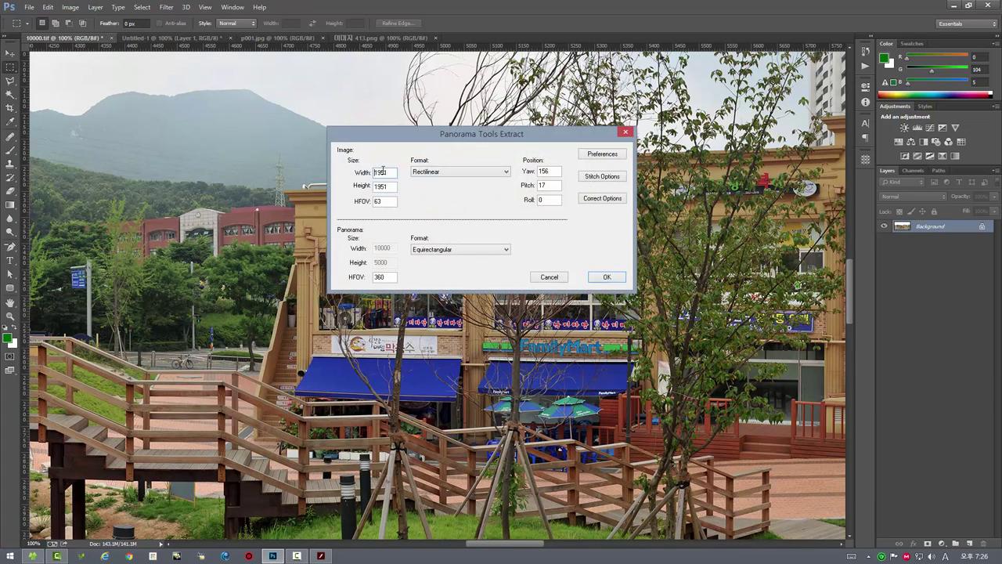
pyautogui.doubleClick(391, 172)
pyautogui.write('3183')
pyautogui.doubleClick(390, 187)
pyautogui.write('3183')
pyautogui.write('0')
# Step: Check the viewer angles, then set yaw 156 and pitch 17 and extract the view
pyautogui.click(321, 555)
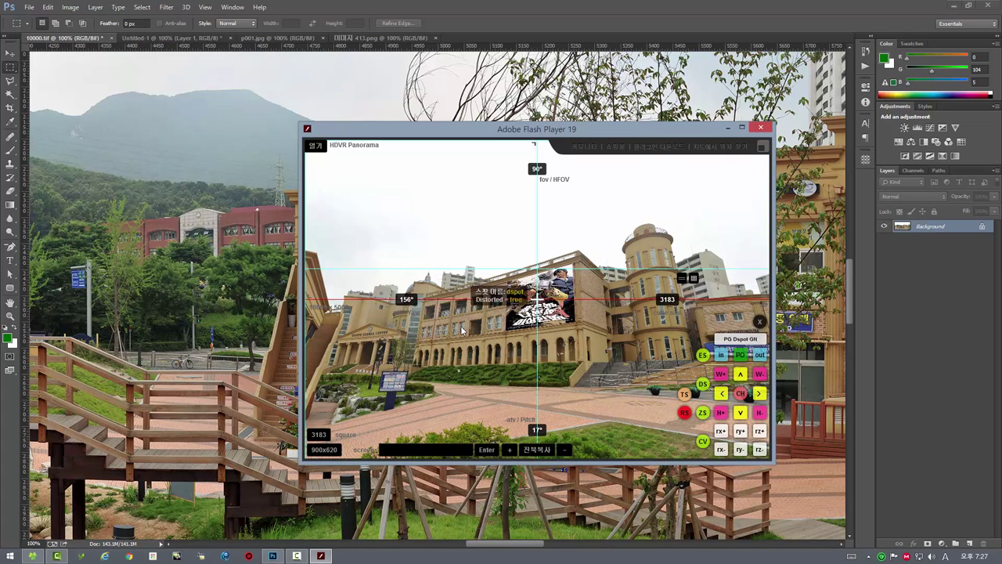
pyautogui.click(551, 4)
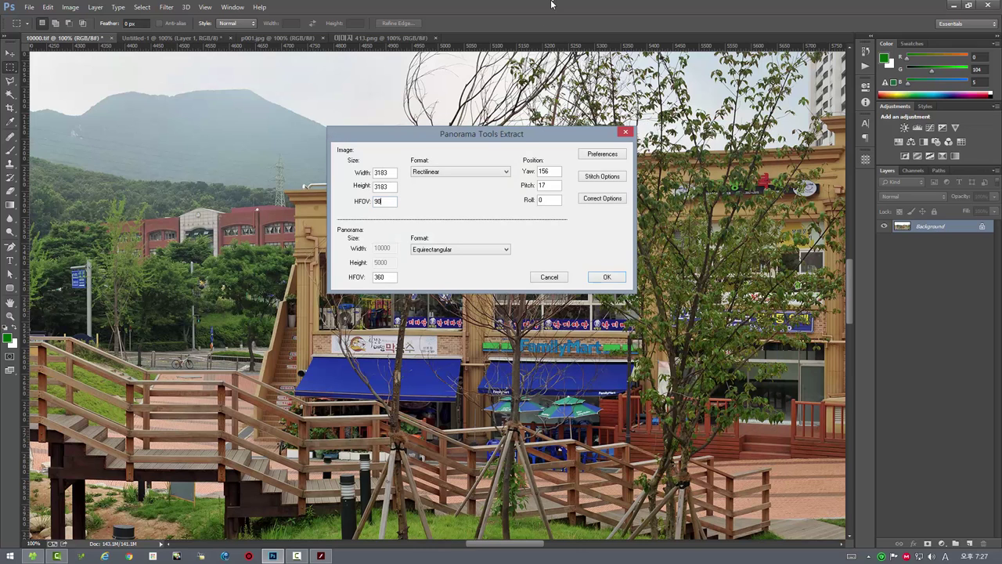
pyautogui.doubleClick(554, 172)
pyautogui.click(322, 556)
pyautogui.press('Return')
pyautogui.moveTo(551, 185); pyautogui.dragTo(537, 188)
pyautogui.write('17')
pyautogui.click(607, 277)
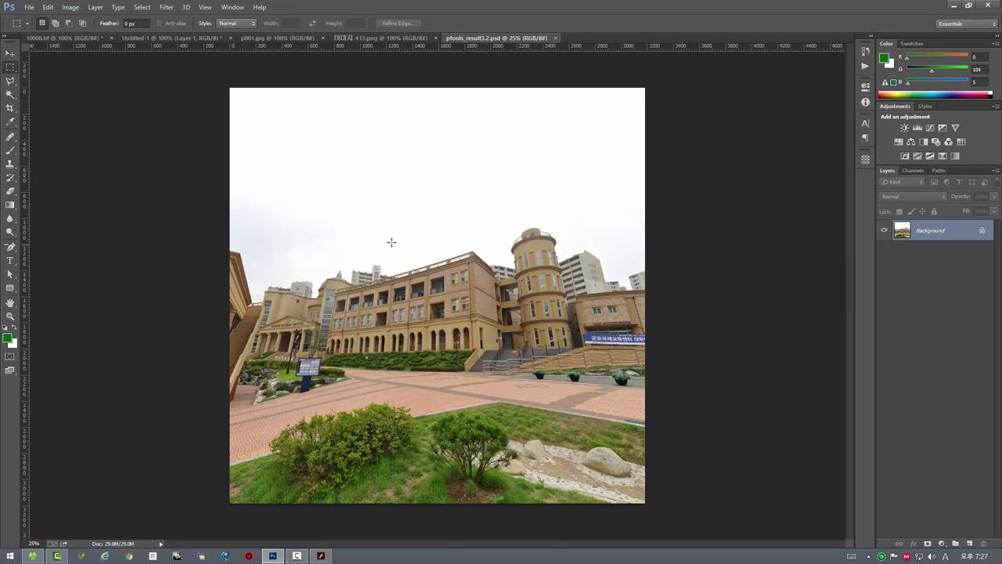
# Step: Copy all of 이미지 413.png and paste it as Layer 1 into ptools_result3.2.psd at 100% view
pyautogui.doubleClick(11, 317)
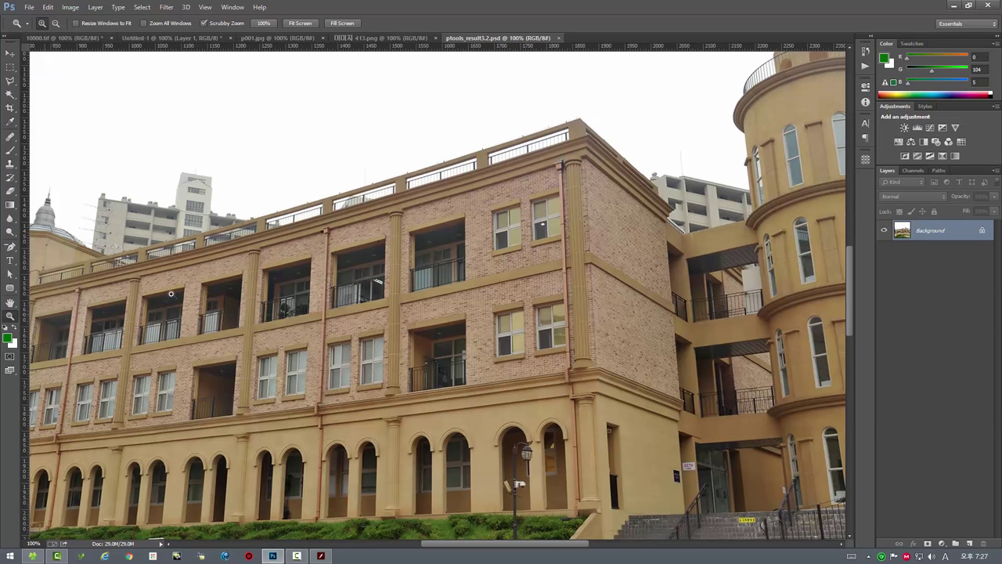
pyautogui.click(353, 38)
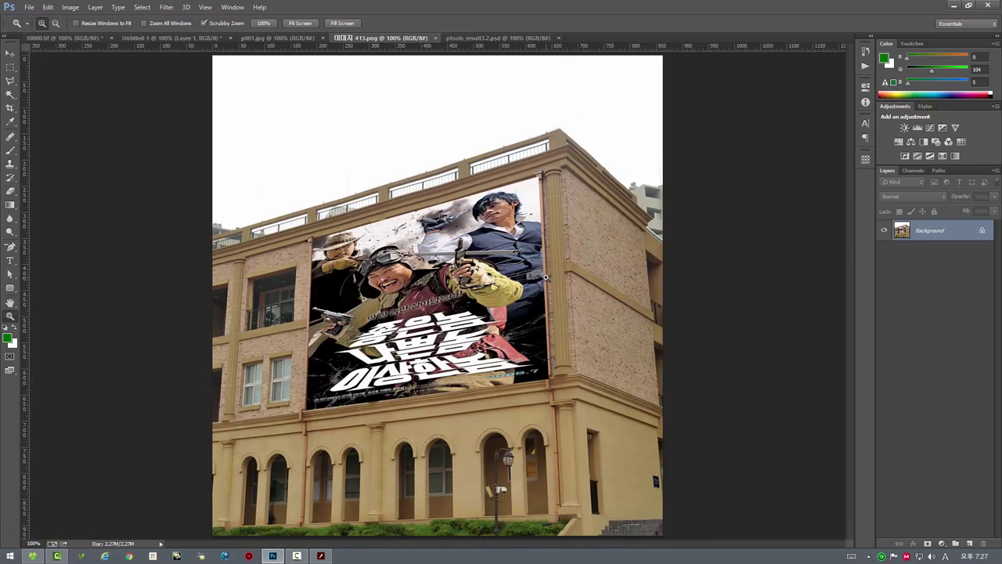
pyautogui.hotkey('ctrl', 'a')
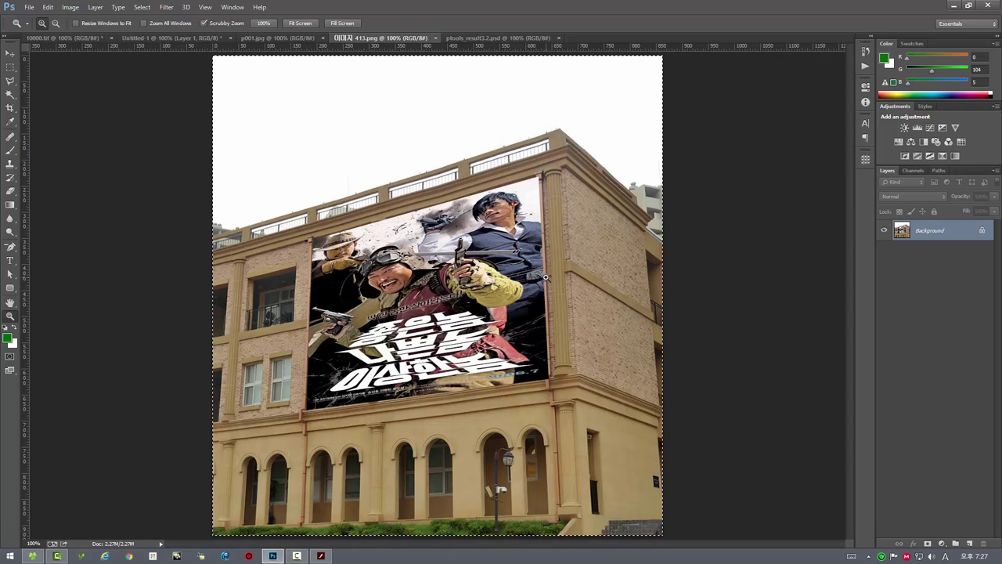
pyautogui.click(465, 37)
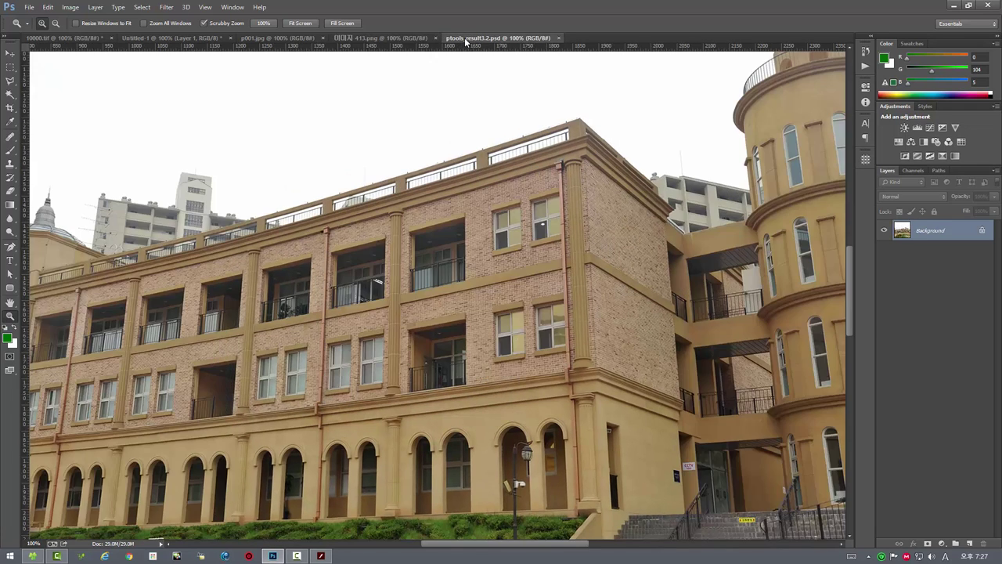
pyautogui.hotkey('ctrl', 'v')
pyautogui.press('v')
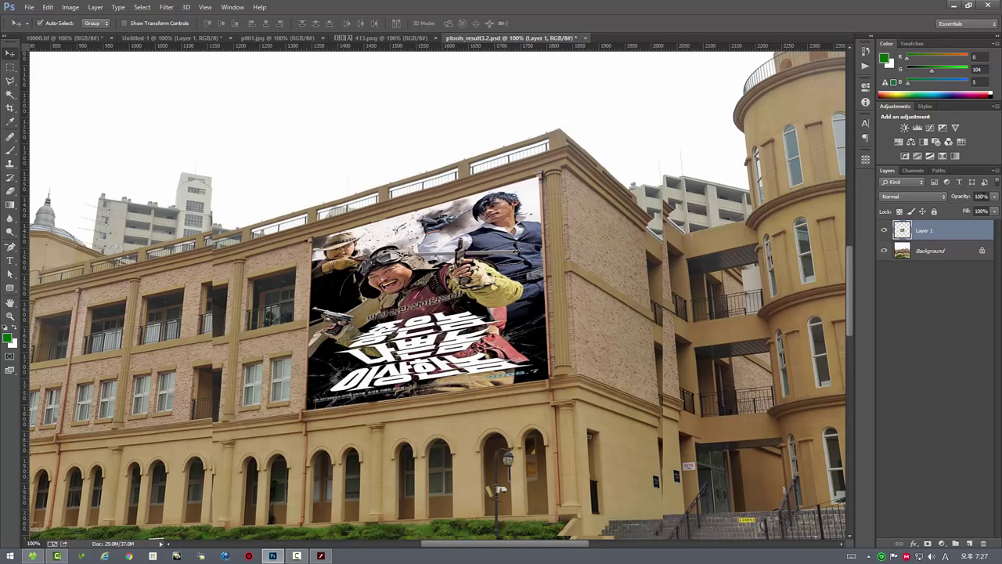
# Step: Lower Layer 1 opacity to align the poster with the wall, then lasso the poster outline
pyautogui.click(994, 197)
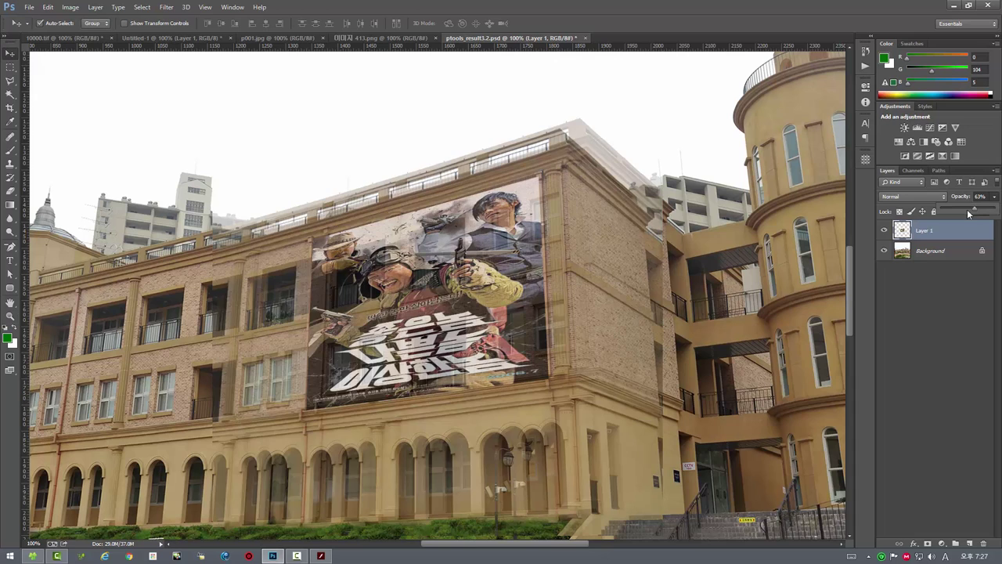
pyautogui.moveTo(445, 249)
pyautogui.mouseDown()
pyautogui.moveTo(466, 229)
pyautogui.moveTo(456, 253)
pyautogui.mouseUp()
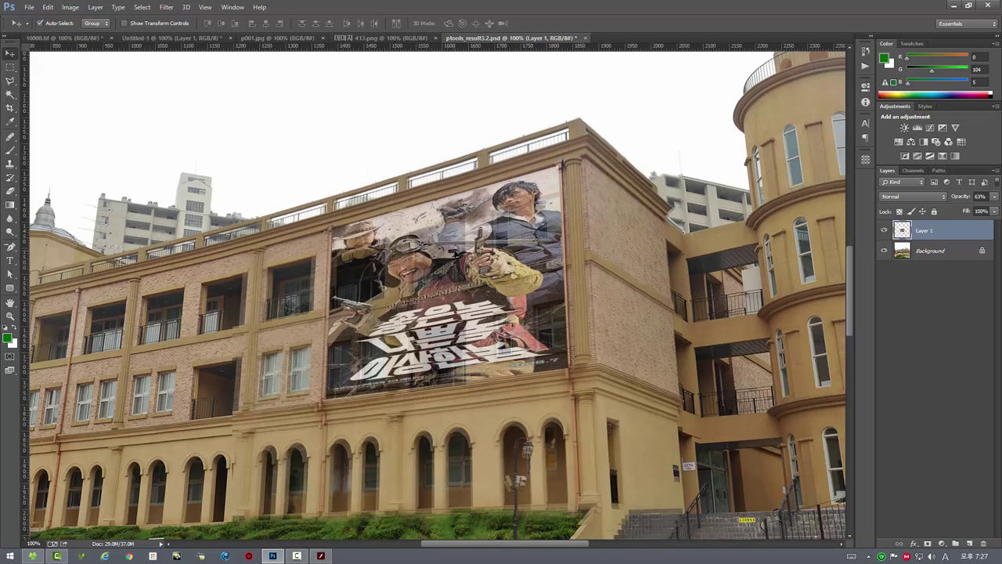
pyautogui.moveTo(457, 253); pyautogui.dragTo(458, 254)
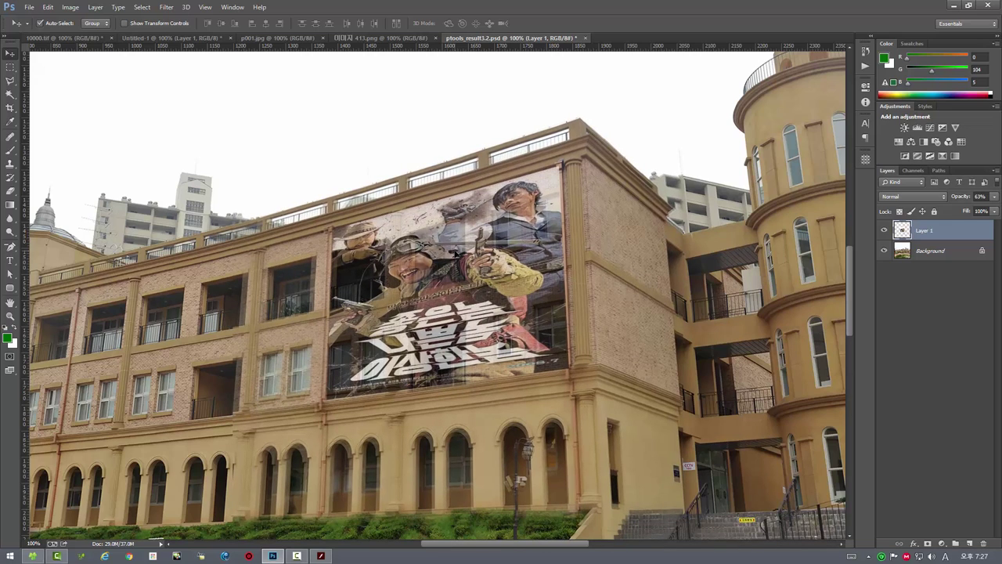
pyautogui.click(10, 80)
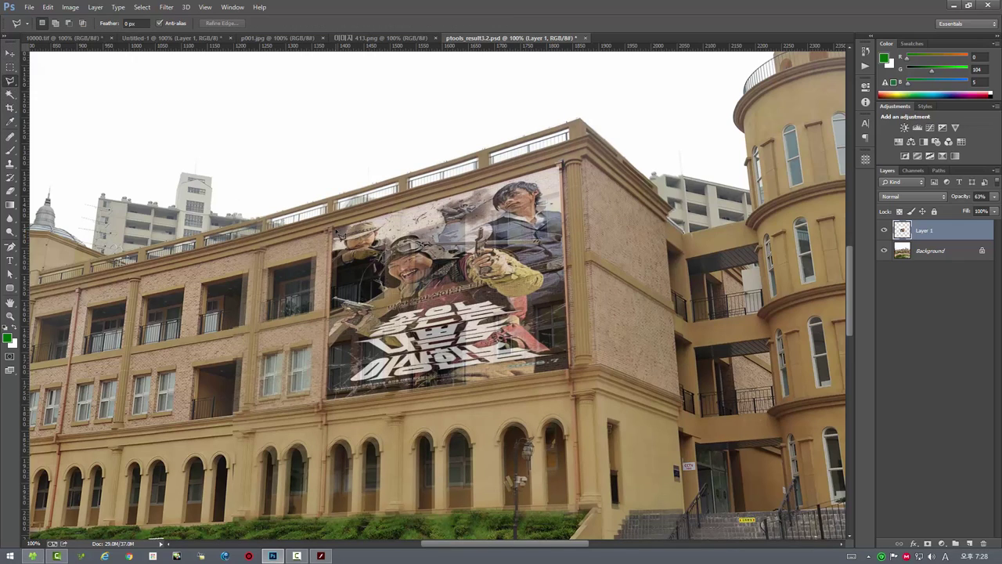
pyautogui.moveTo(335, 234); pyautogui.dragTo(562, 169)
pyautogui.moveTo(563, 170)
pyautogui.mouseDown()
pyautogui.moveTo(575, 373)
pyautogui.moveTo(330, 406)
pyautogui.moveTo(331, 233)
pyautogui.mouseUp()
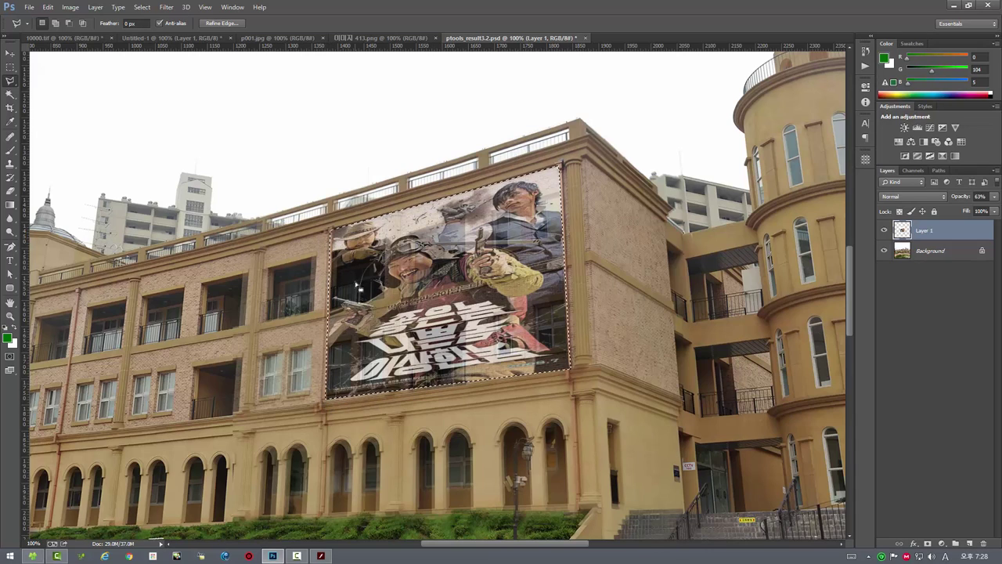
# Step: Delete everything outside the poster selection and deselect
pyautogui.click(143, 8)
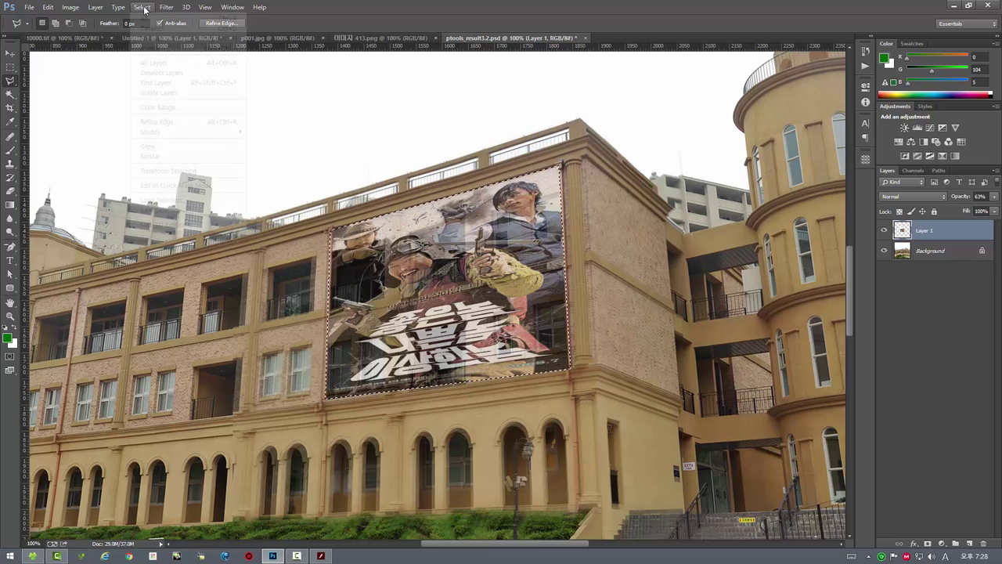
pyautogui.click(166, 52)
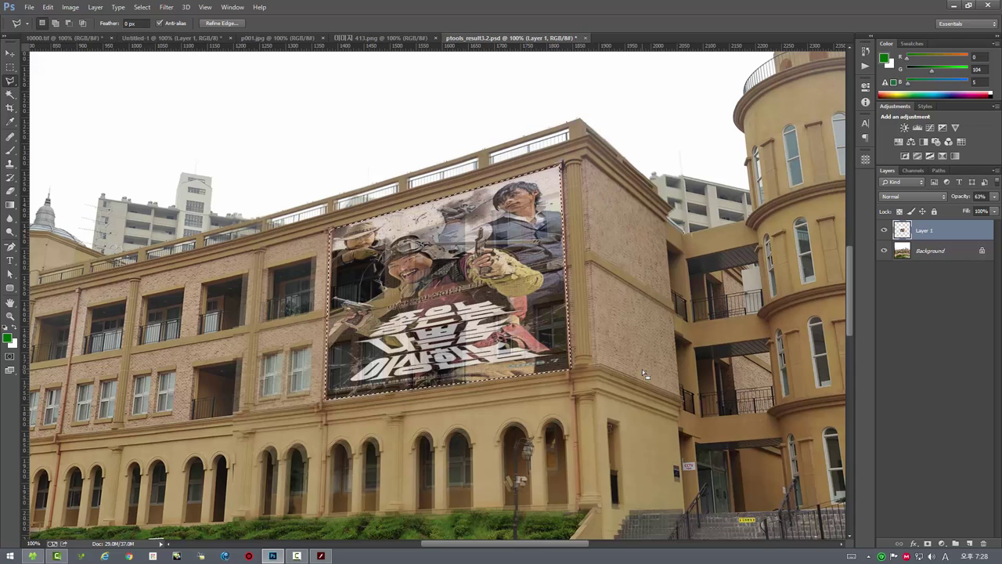
pyautogui.press('Delete')
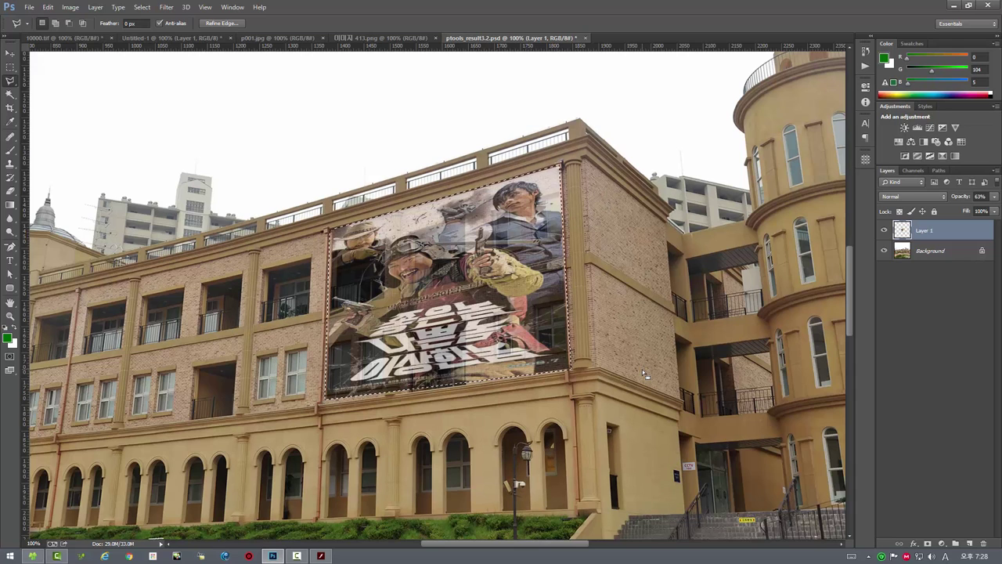
pyautogui.hotkey('ctrl', 'd')
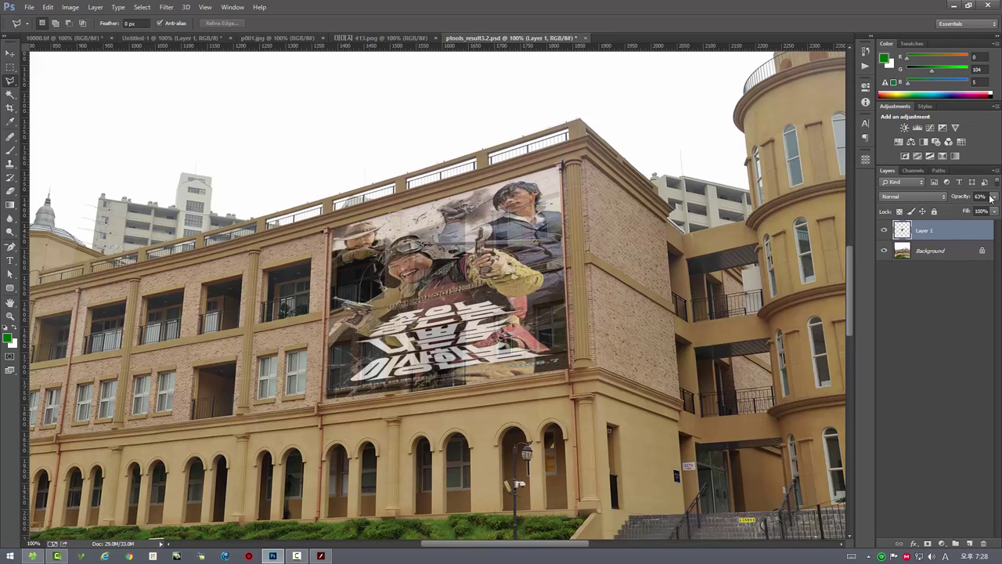
# Step: Restore Layer 1 to 100% opacity and flatten the image into one Background layer
pyautogui.click(991, 197)
pyautogui.moveTo(979, 209); pyautogui.dragTo(998, 211)
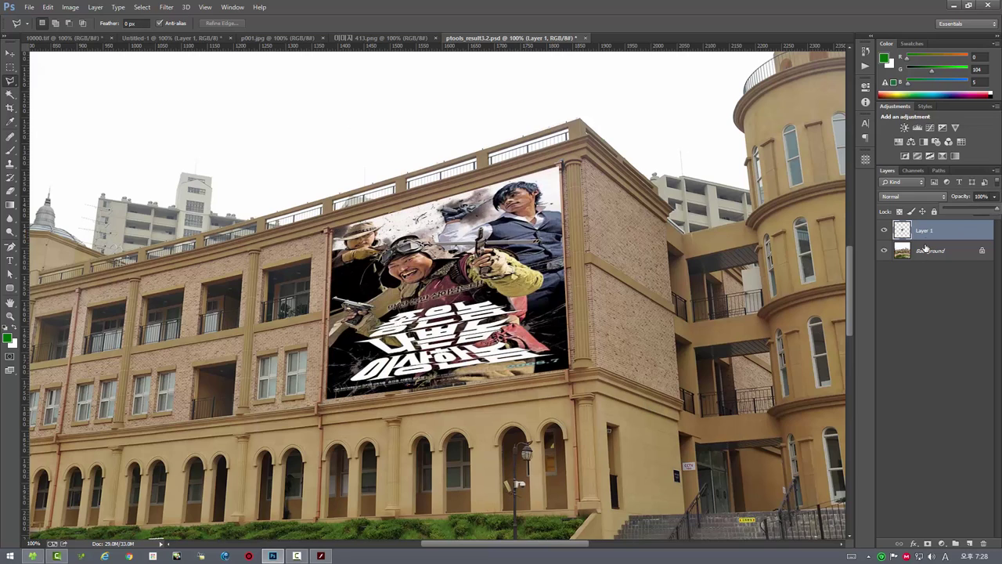
pyautogui.click(957, 231)
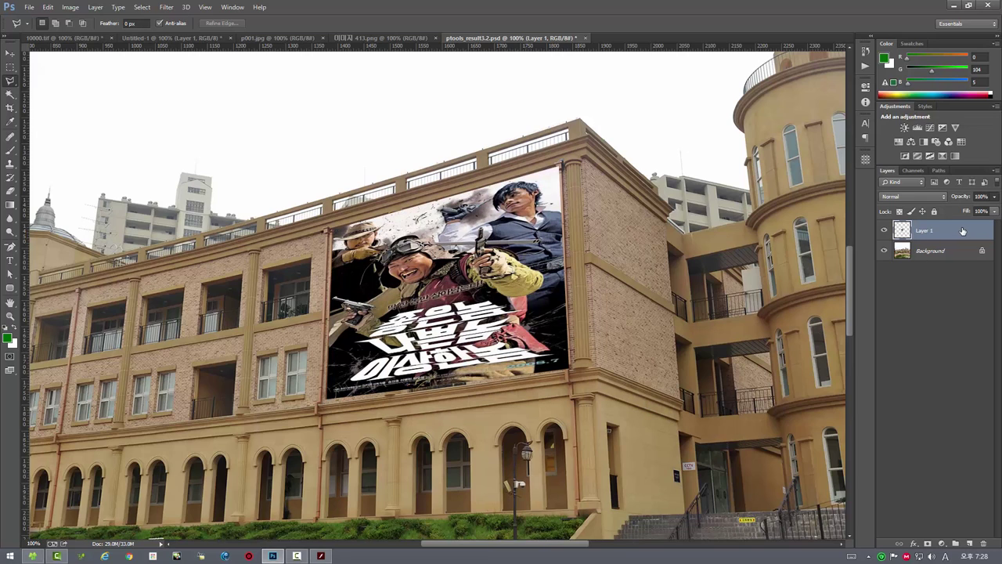
pyautogui.click(996, 170)
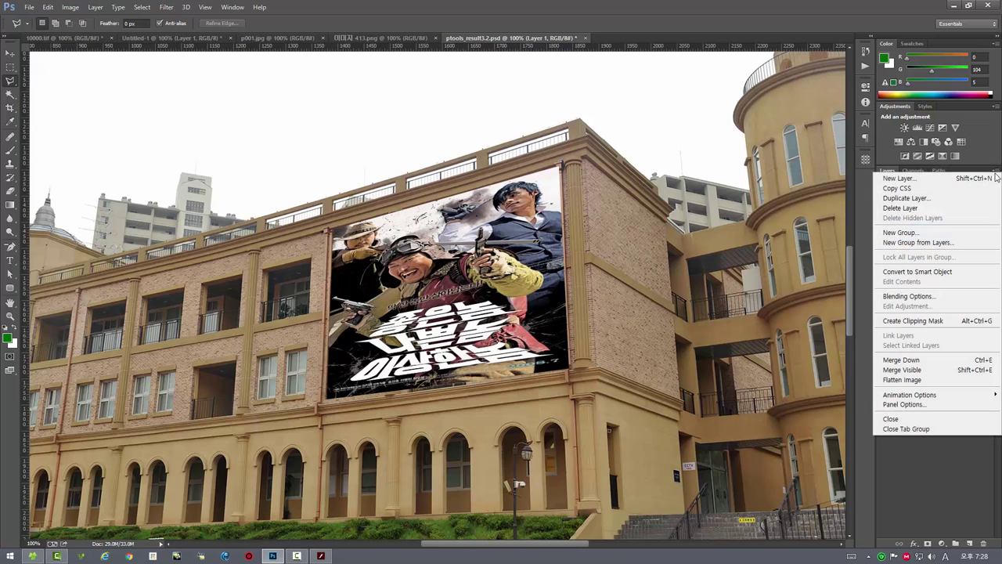
pyautogui.click(909, 379)
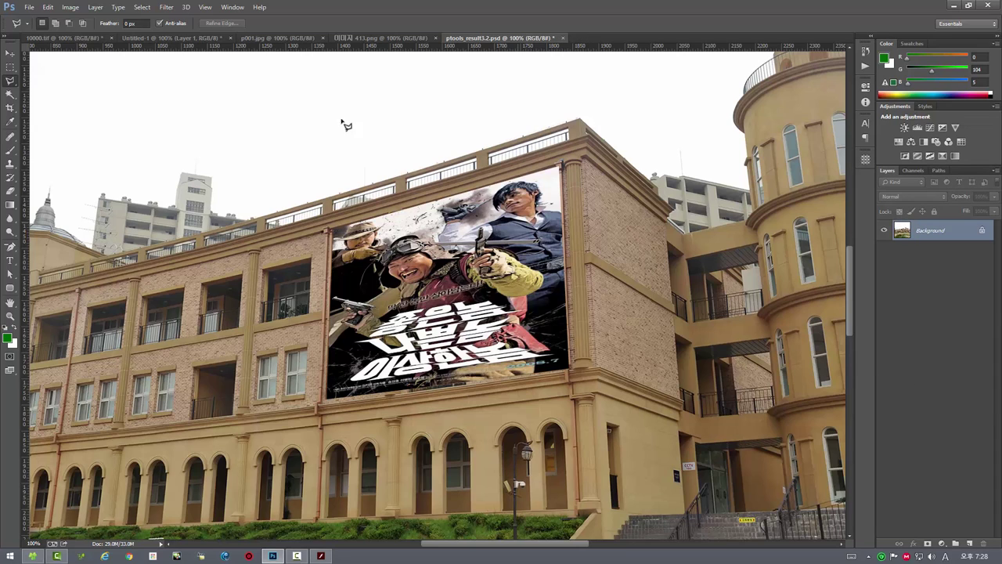
pyautogui.click(166, 7)
pyautogui.moveTo(188, 235)
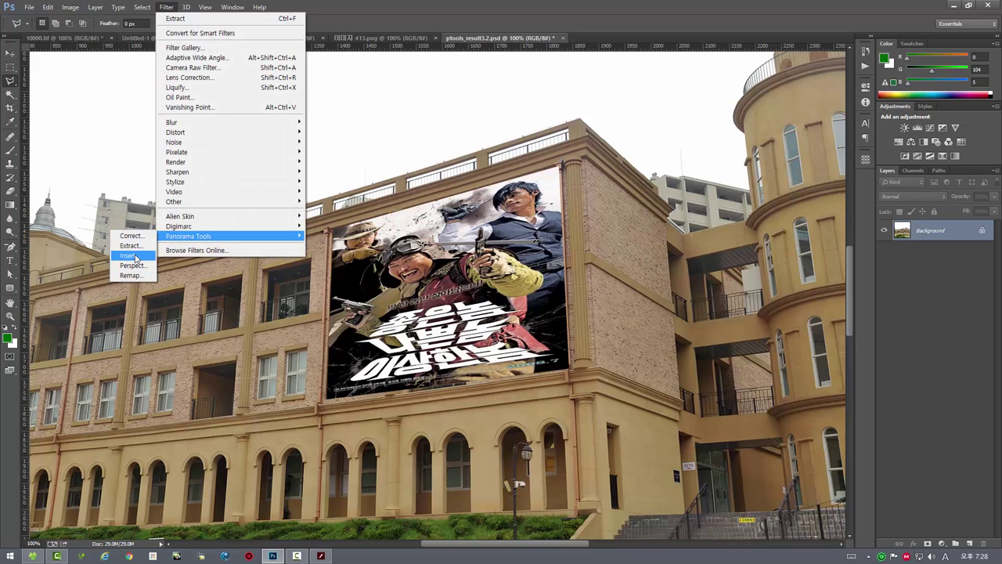
# Step: Insert the edited view into the 10000×5000 equirectangular panorama as ptools_result3.3.psd
pyautogui.click(129, 255)
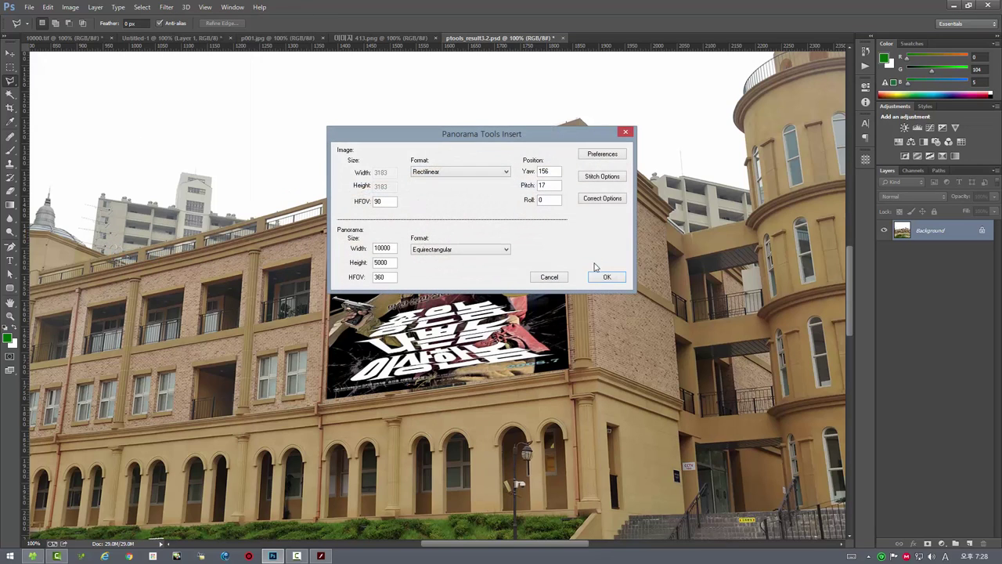
pyautogui.click(608, 278)
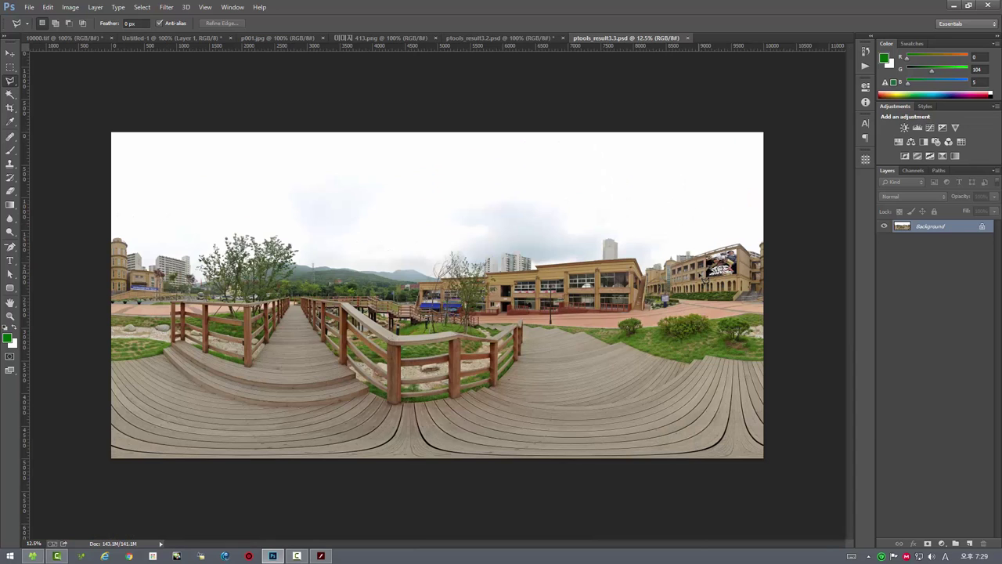
# Step: Paste the full poster panorama into 10000.tif as Layer 1 and fit it on screen
pyautogui.hotkey('ctrl', 'a')
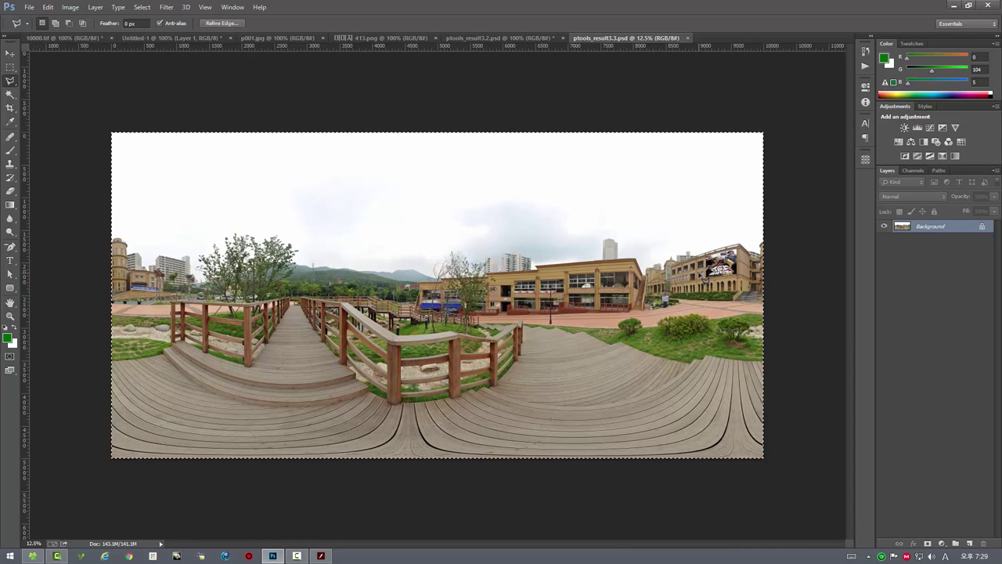
pyautogui.click(69, 44)
pyautogui.hotkey('ctrl', 'v')
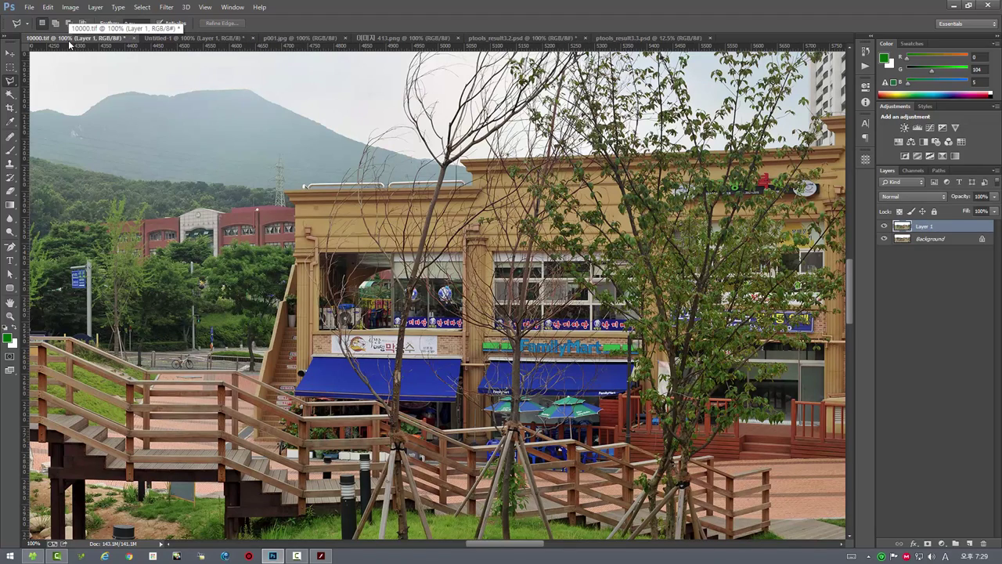
pyautogui.hotkey('ctrl', '0')
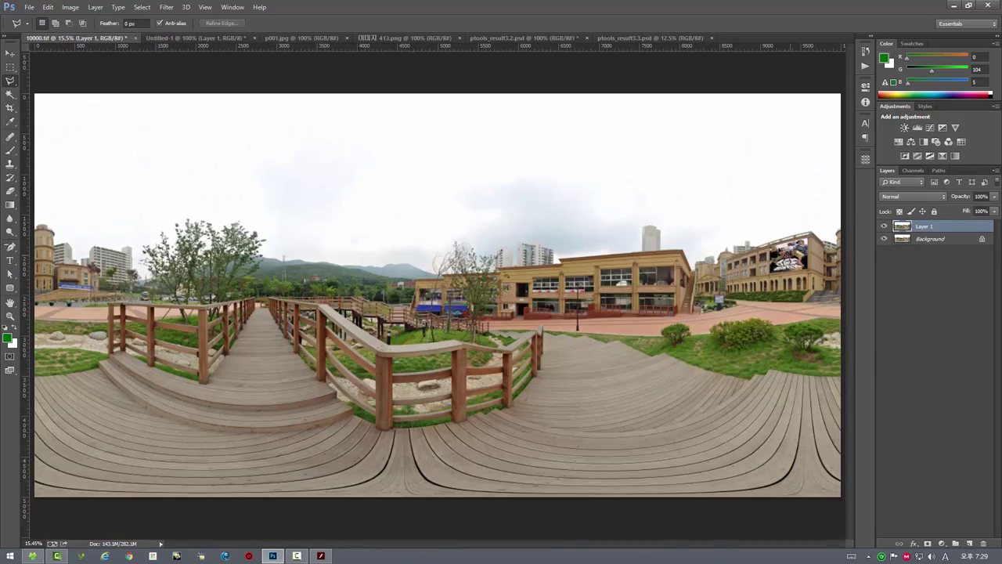
pyautogui.click(10, 52)
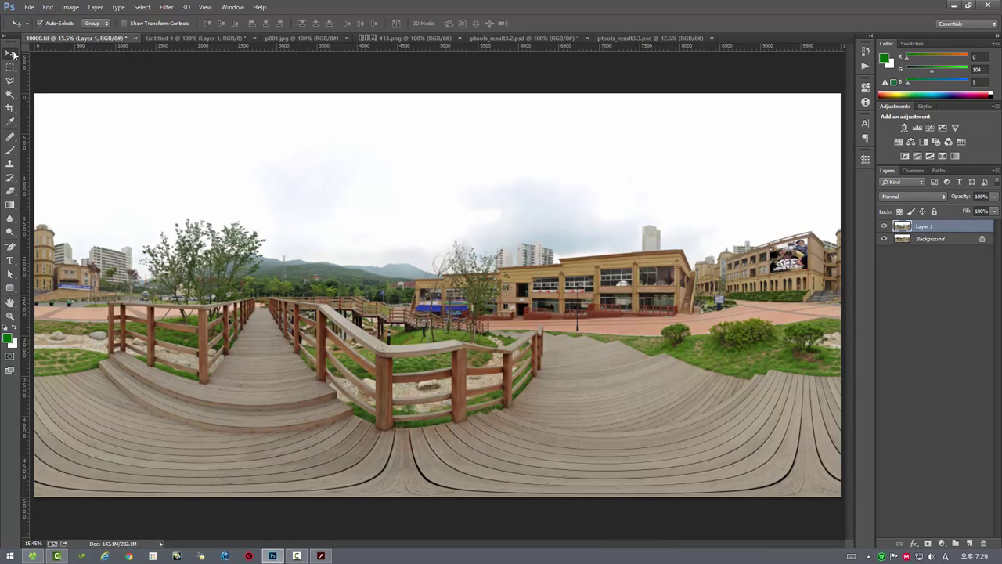
# Step: Close Untitled-1, p001.jpg, 이미지 413.png, ptools_result3.2.psd and ptools_result3.3.psd without saving
pyautogui.click(178, 37)
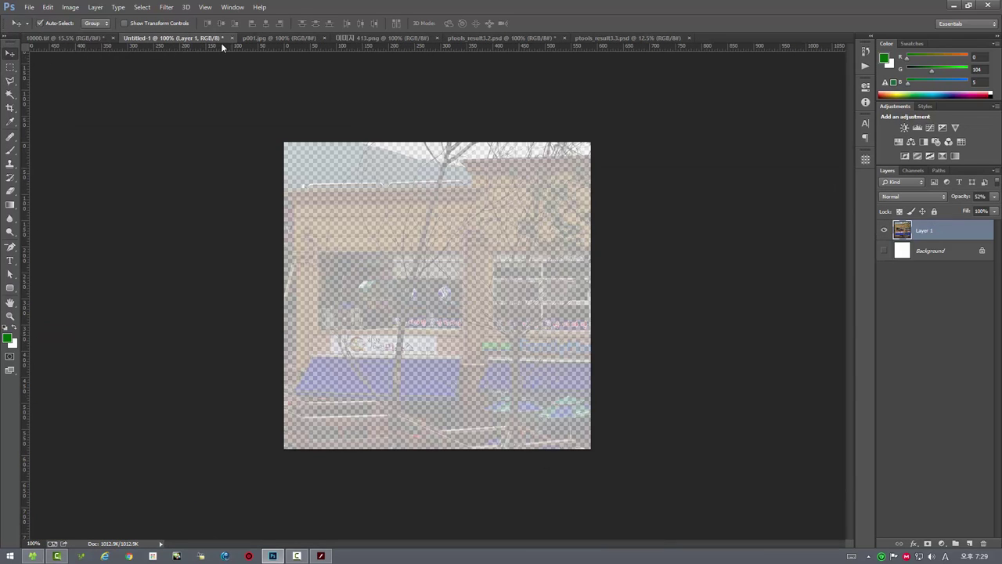
pyautogui.click(232, 39)
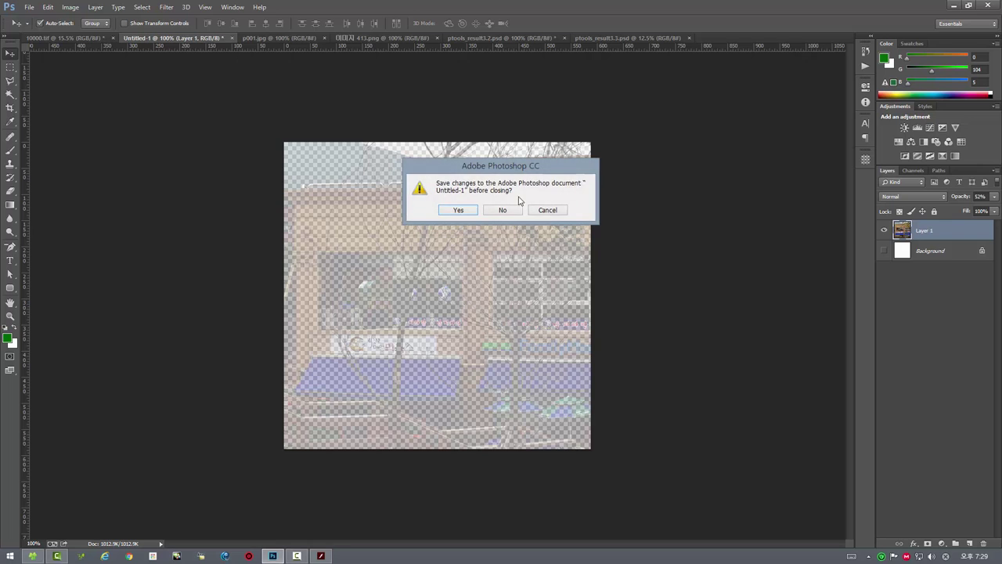
pyautogui.click(507, 210)
pyautogui.click(151, 37)
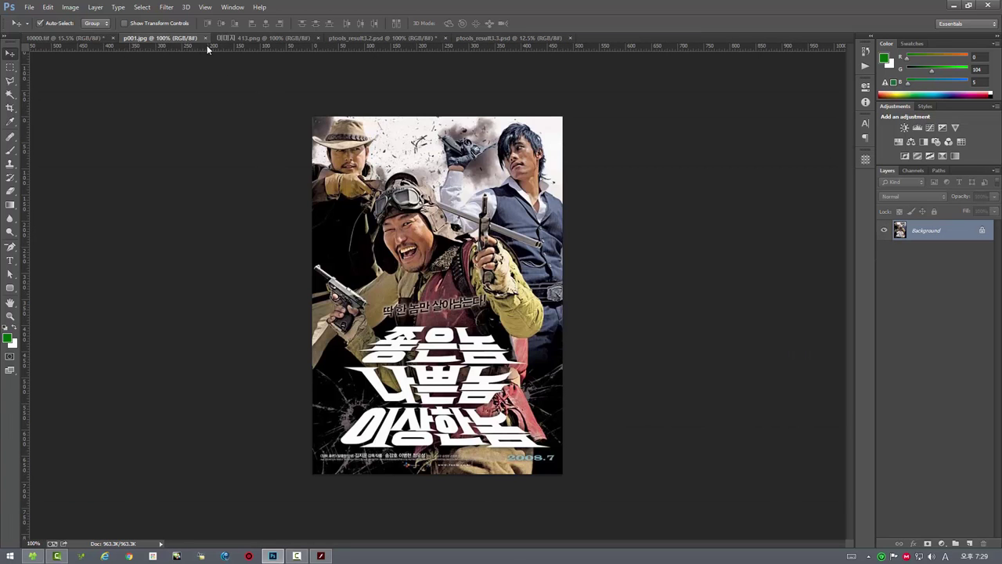
pyautogui.click(206, 37)
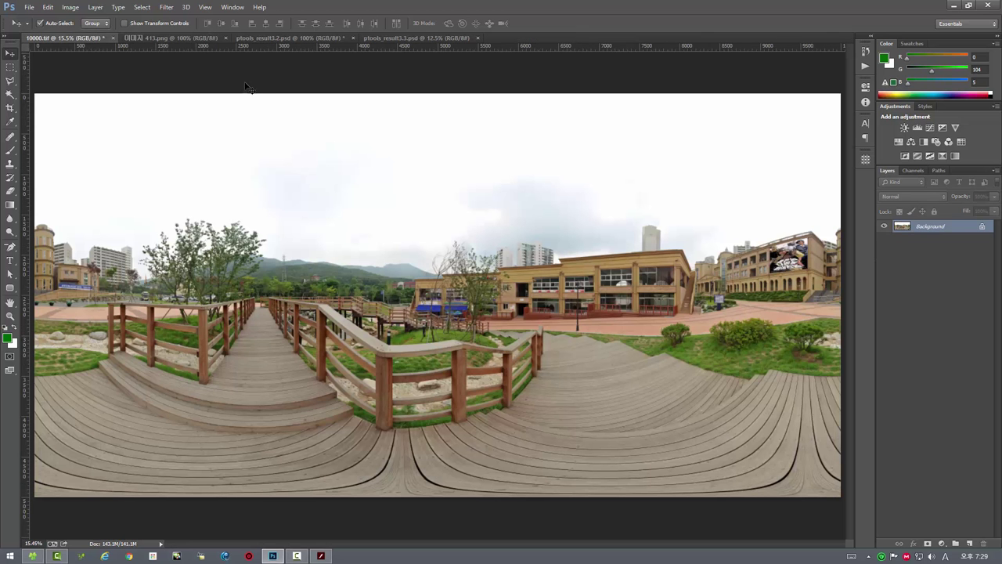
pyautogui.click(182, 38)
pyautogui.click(226, 38)
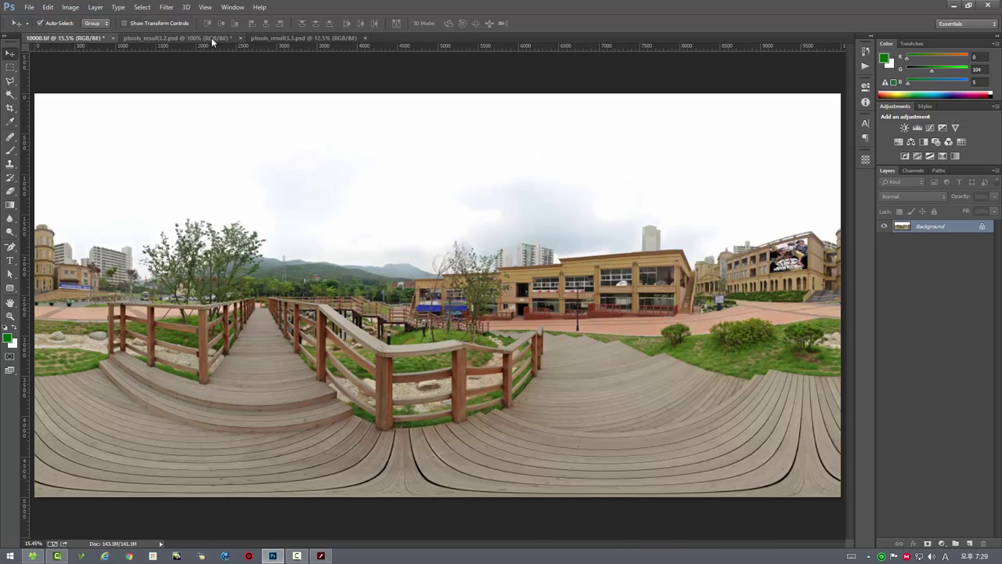
pyautogui.click(194, 38)
pyautogui.click(240, 38)
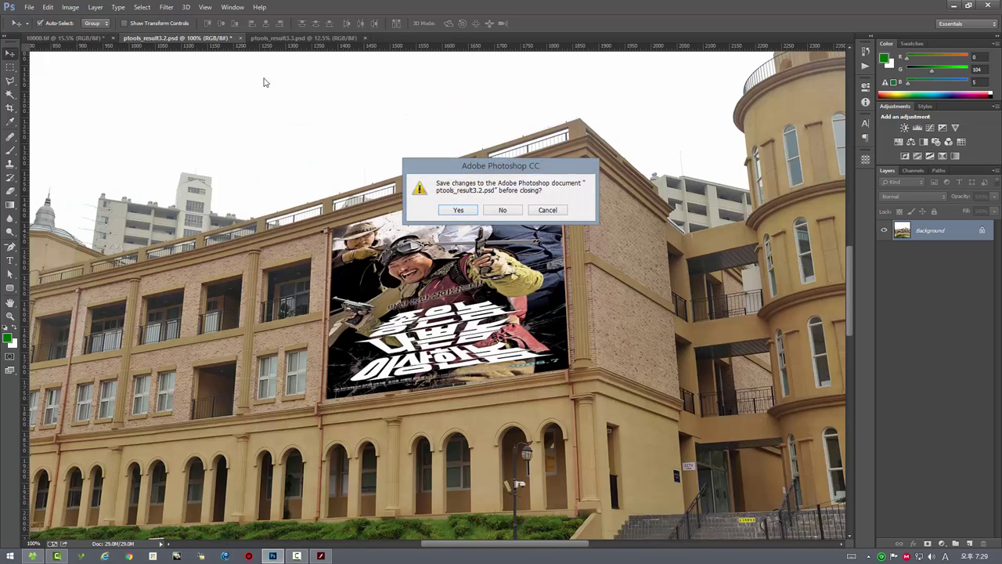
pyautogui.click(502, 210)
pyautogui.click(196, 37)
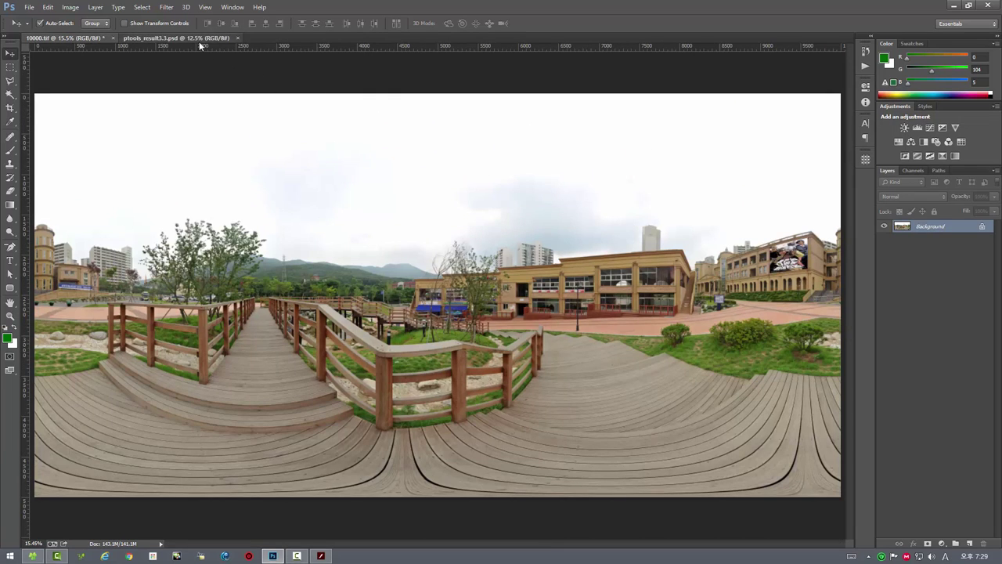
pyautogui.click(238, 38)
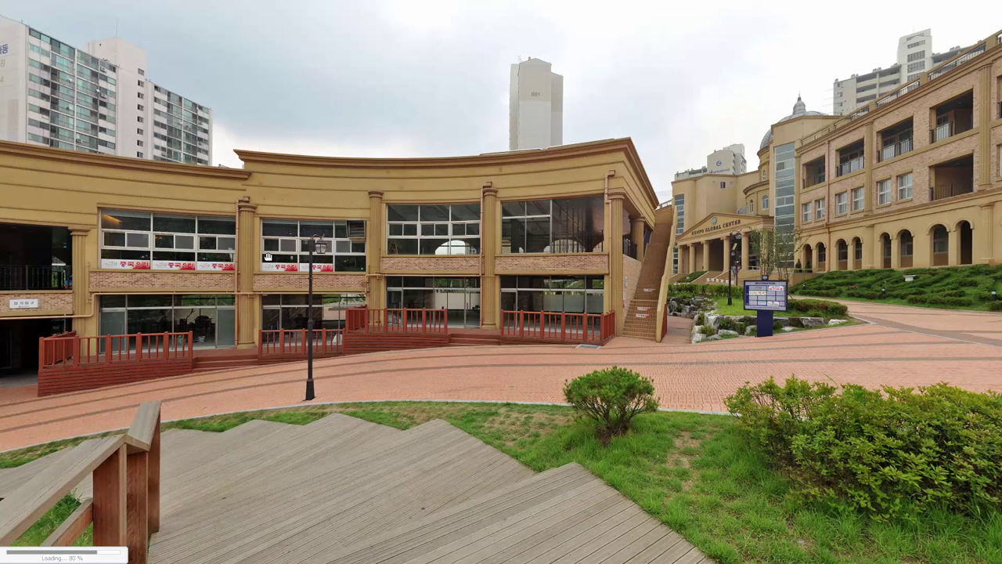
pyautogui.moveTo(515, 273); pyautogui.dragTo(305, 303)
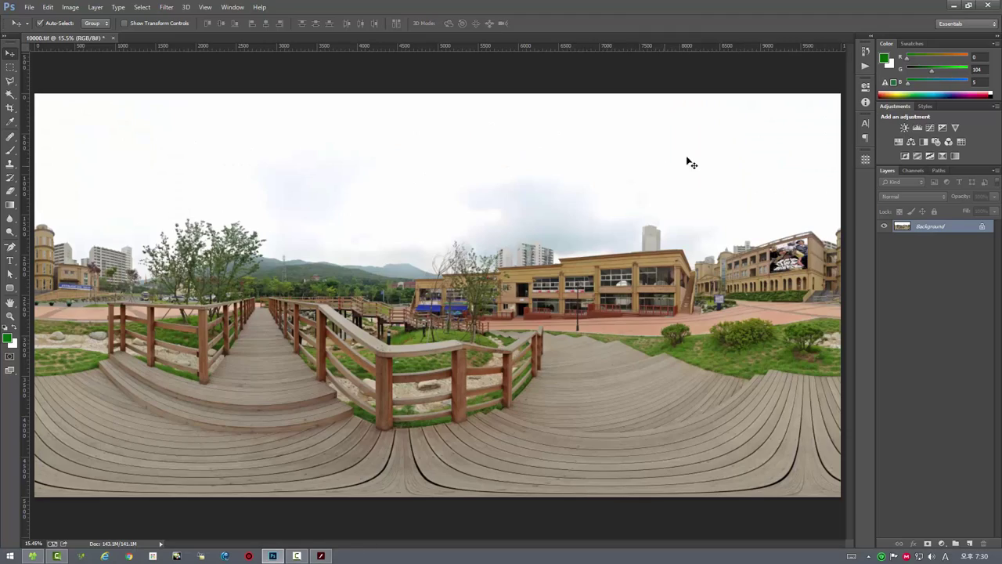
# Step: Save the 10000.tif panorama and bring up the p002.jpg About Time poster
pyautogui.click(28, 8)
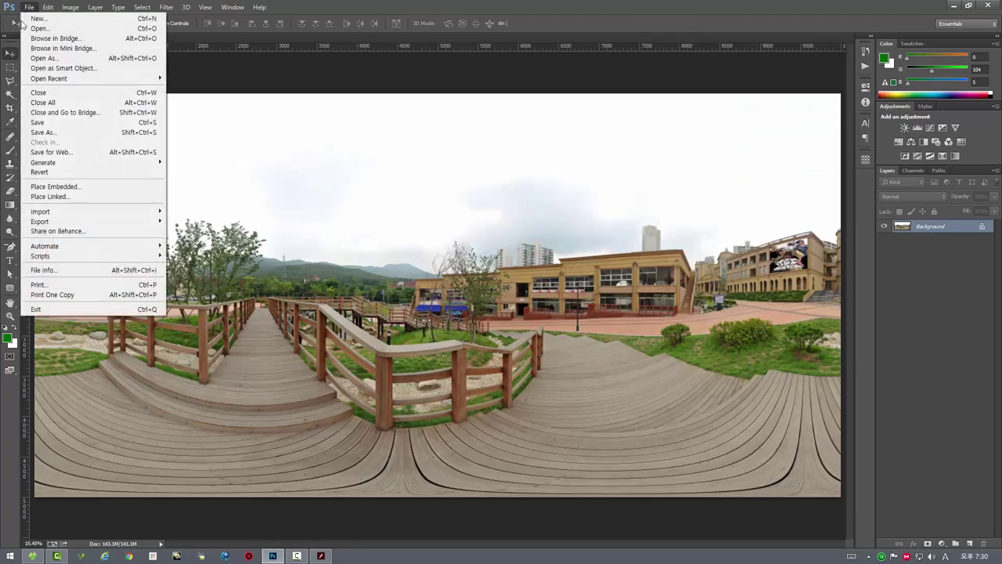
pyautogui.click(43, 122)
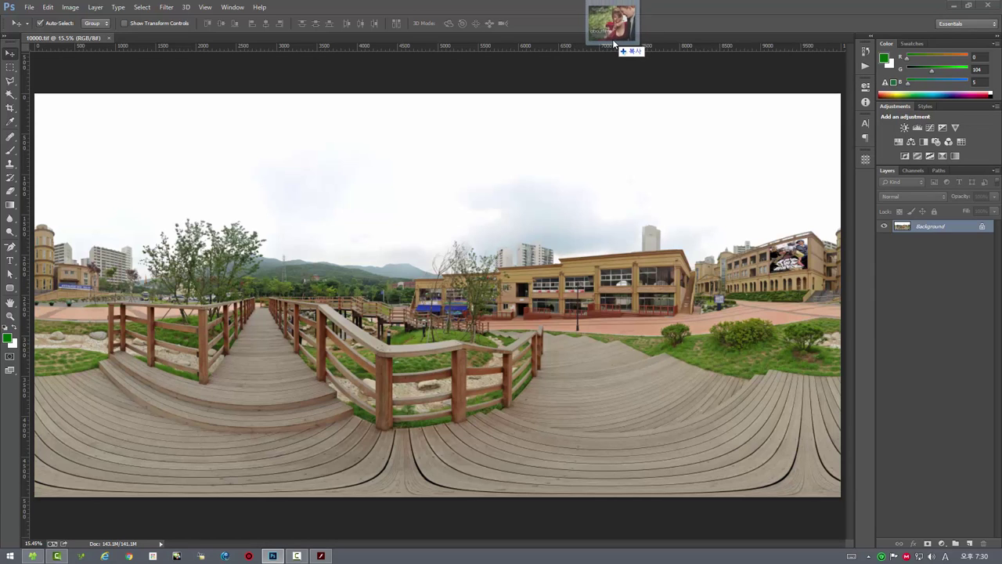
pyautogui.moveTo(615, 34); pyautogui.dragTo(612, 39)
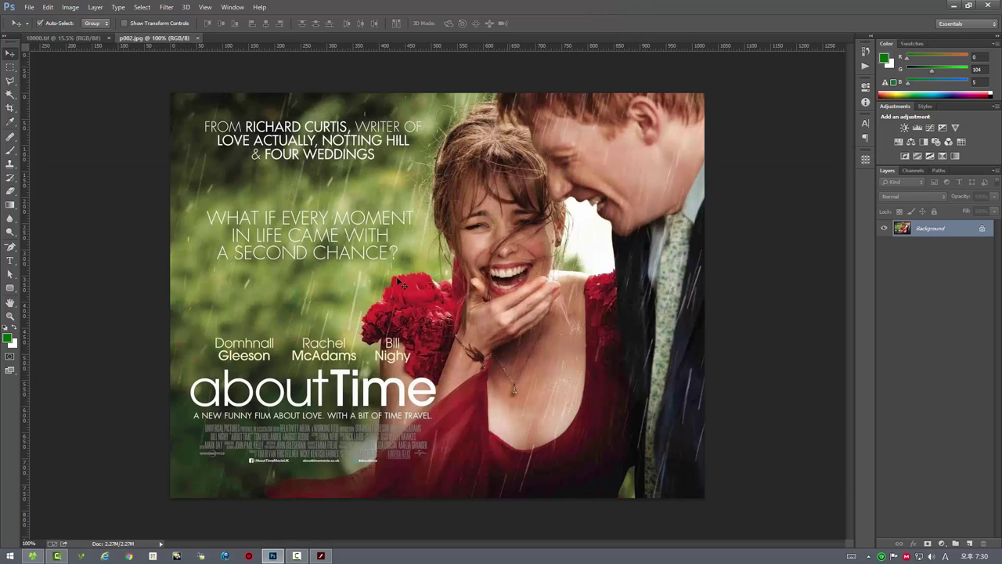
# Step: Resize the poster image to 500 × 379 px
pyautogui.click(72, 7)
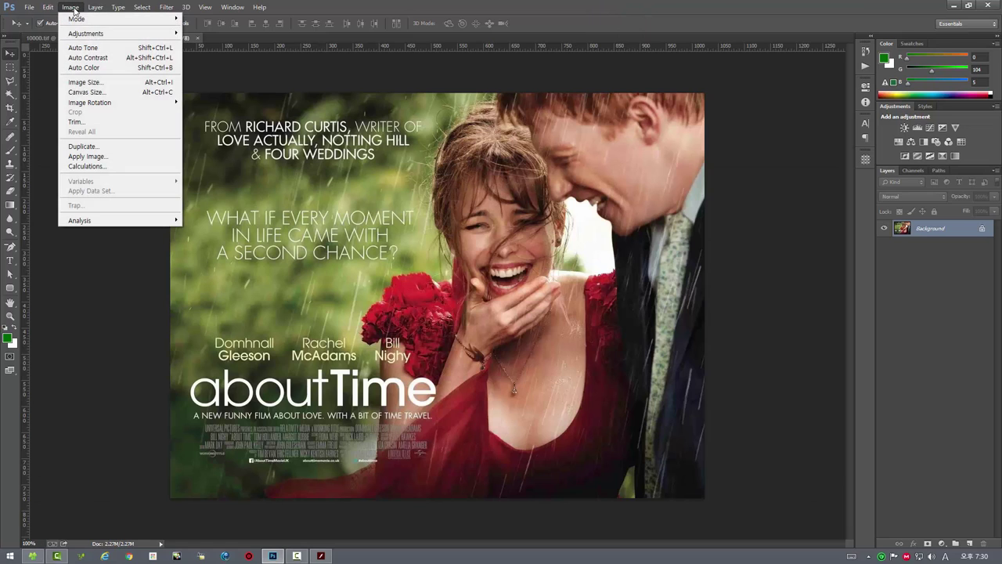
pyautogui.click(87, 85)
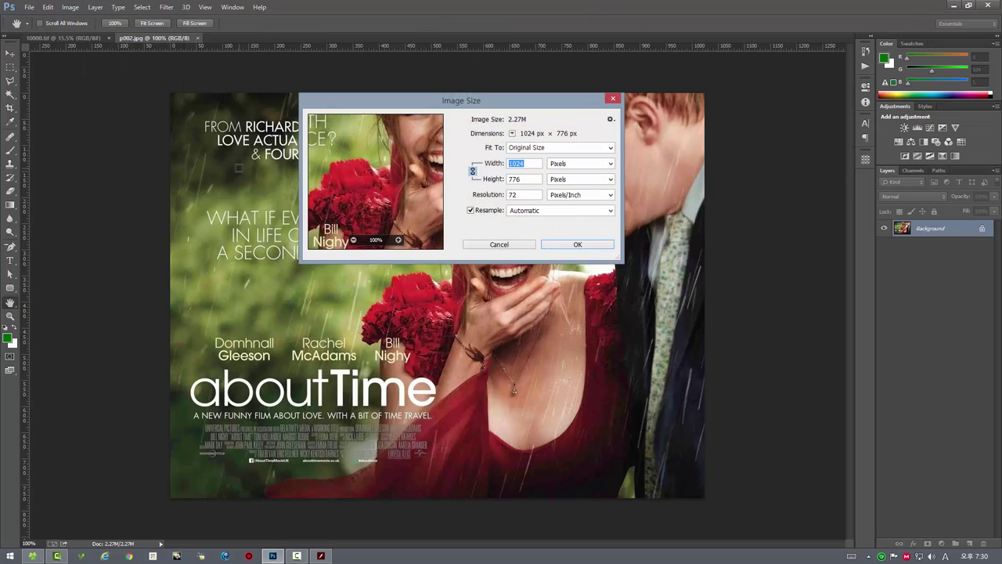
pyautogui.write('500')
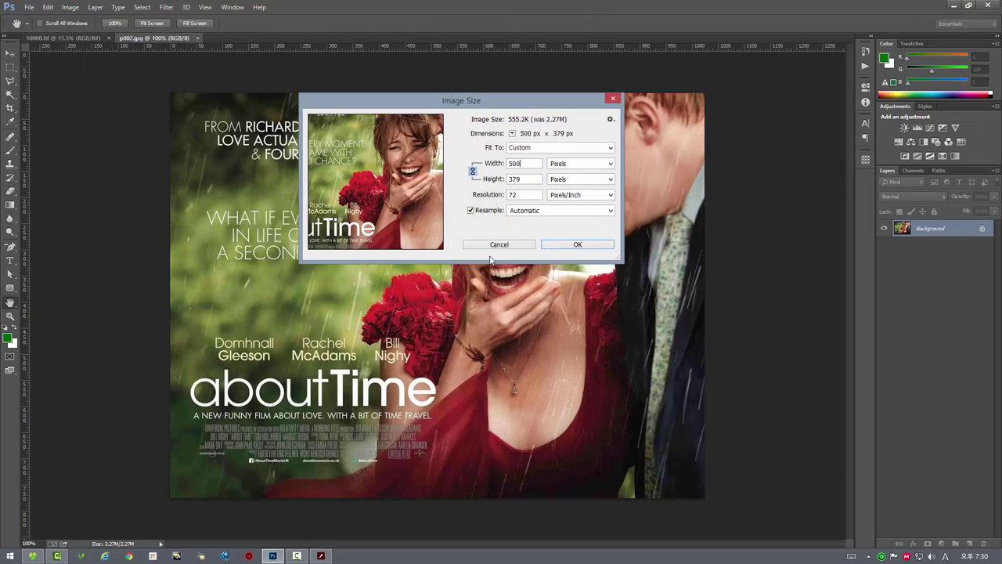
pyautogui.click(569, 246)
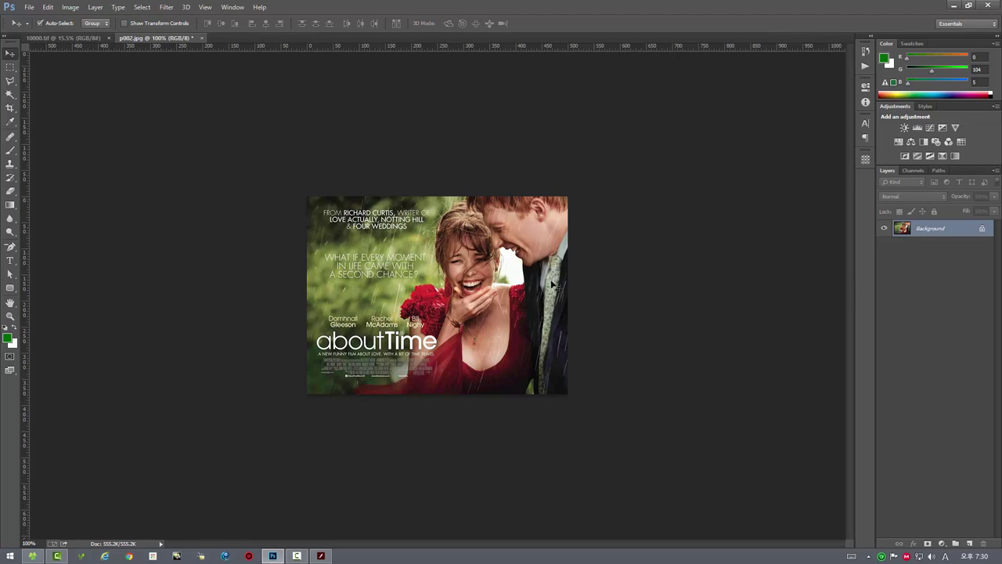
# Step: Save the poster via the 핫스팟 저장하기 script and return to 10000.tif
pyautogui.click(28, 7)
pyautogui.moveTo(41, 255)
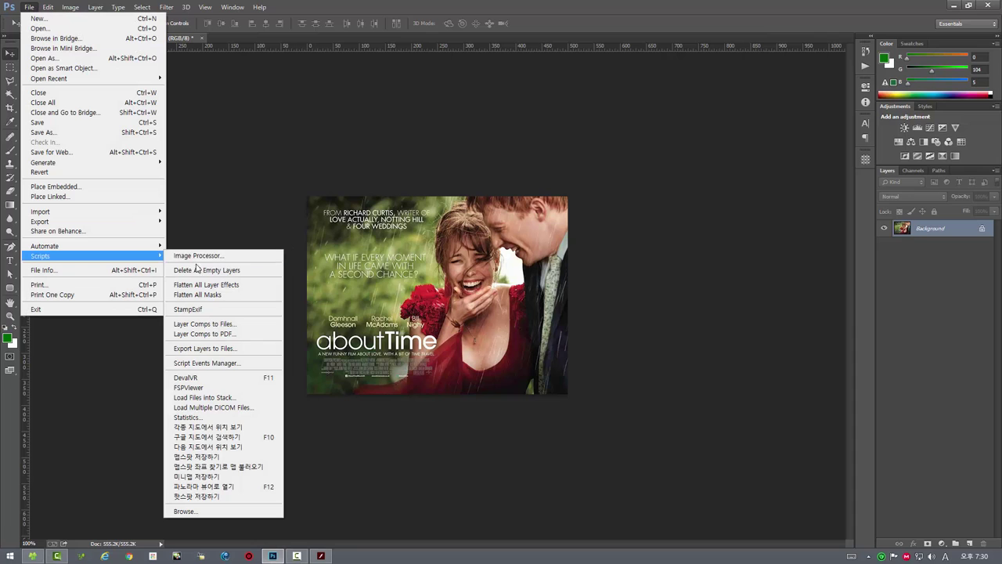
pyautogui.click(252, 497)
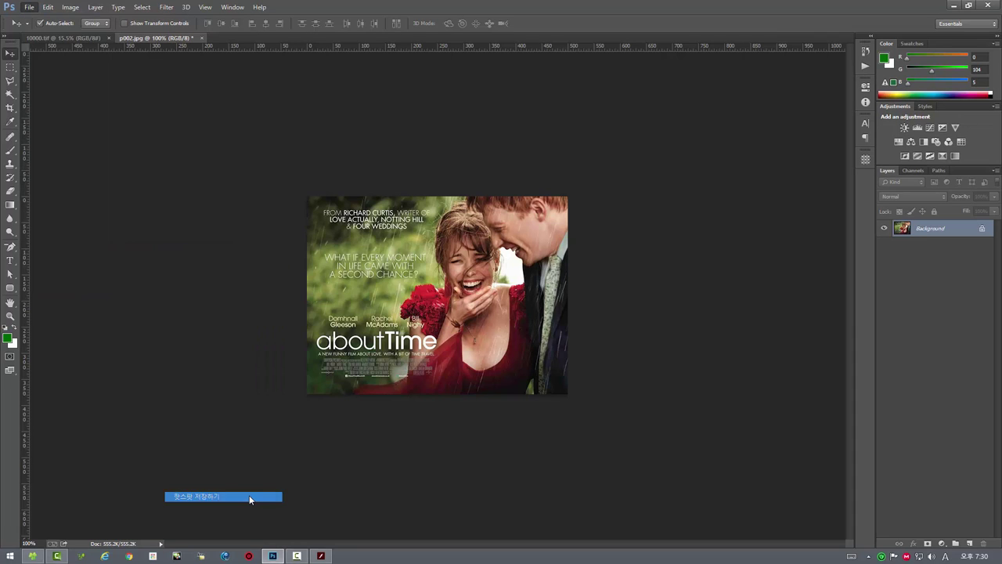
pyautogui.click(595, 316)
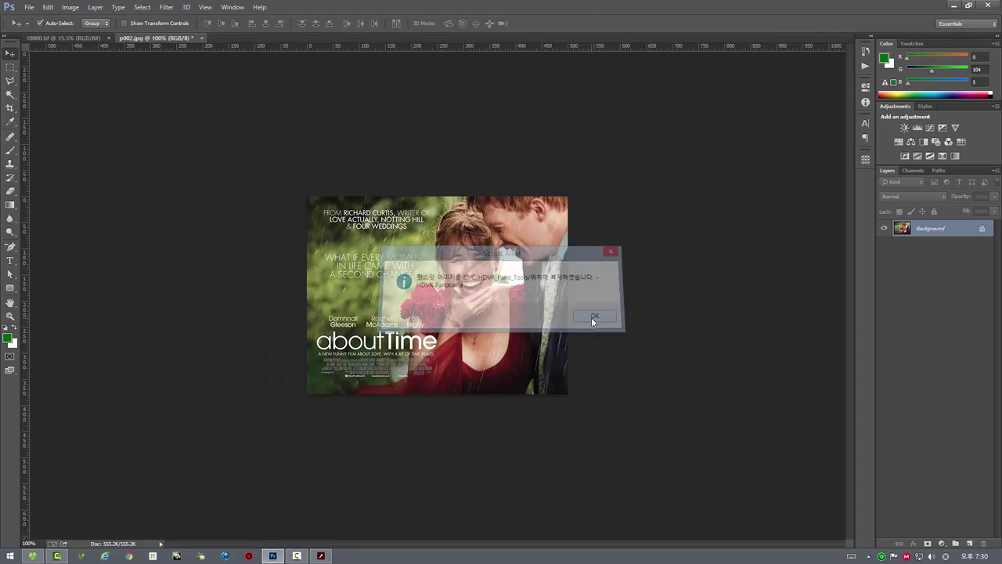
pyautogui.click(67, 37)
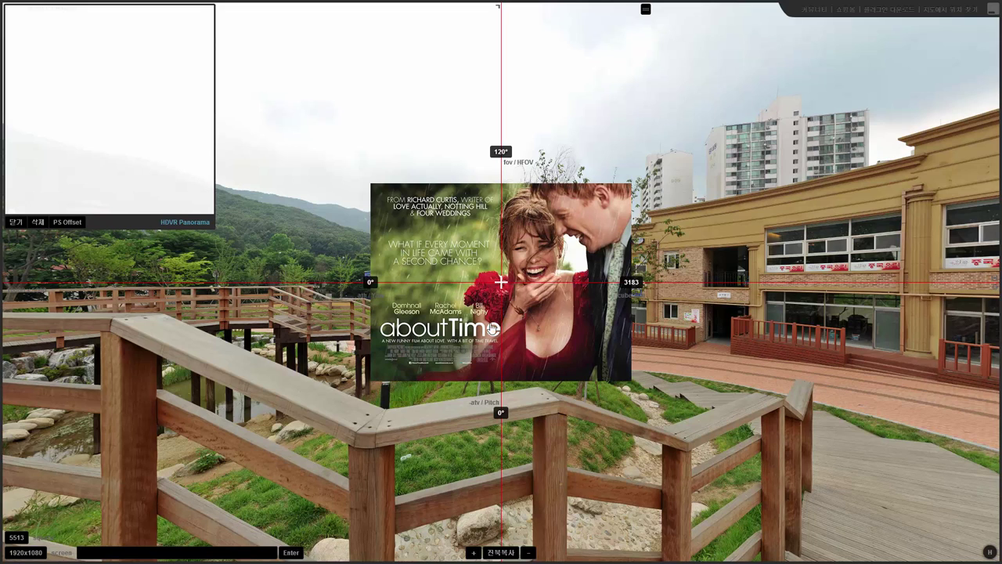
# Step: Close the preview and drag the About Time poster hotspot into place over the lawn
pyautogui.click(16, 222)
pyautogui.rightClick(259, 182)
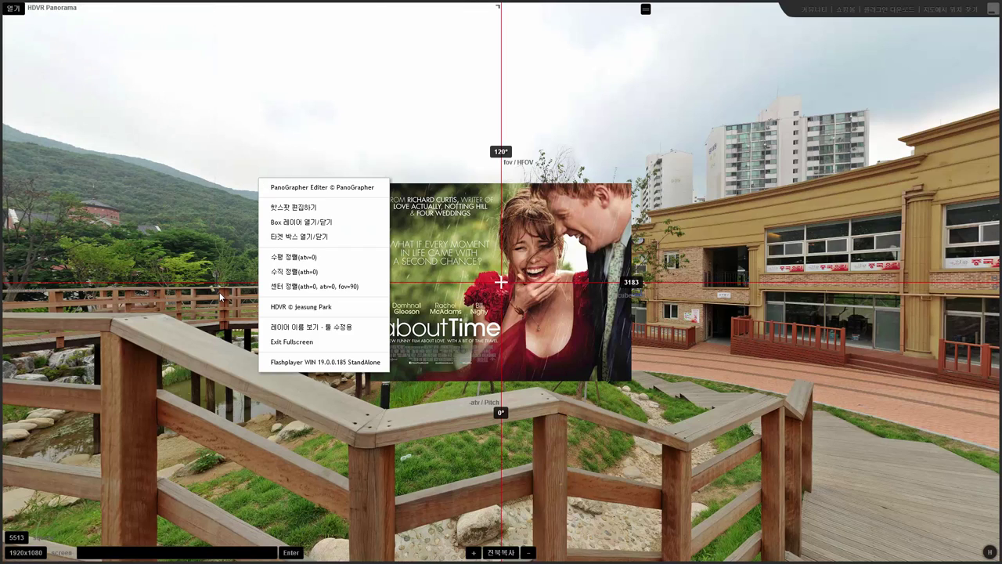
pyautogui.click(298, 208)
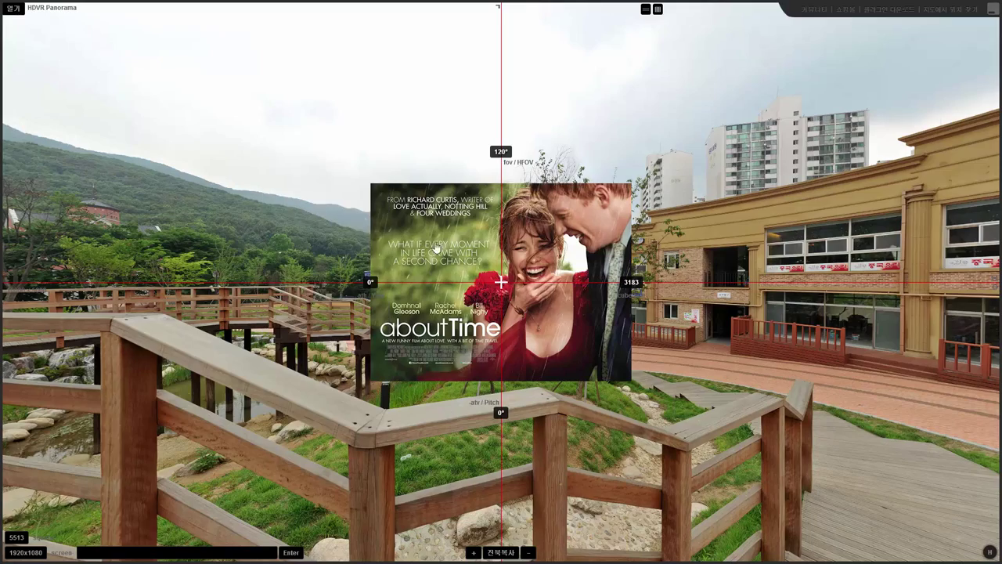
pyautogui.moveTo(447, 248)
pyautogui.mouseDown()
pyautogui.moveTo(724, 272)
pyautogui.moveTo(803, 311)
pyautogui.moveTo(948, 296)
pyautogui.moveTo(668, 354)
pyautogui.moveTo(203, 365)
pyautogui.mouseUp()
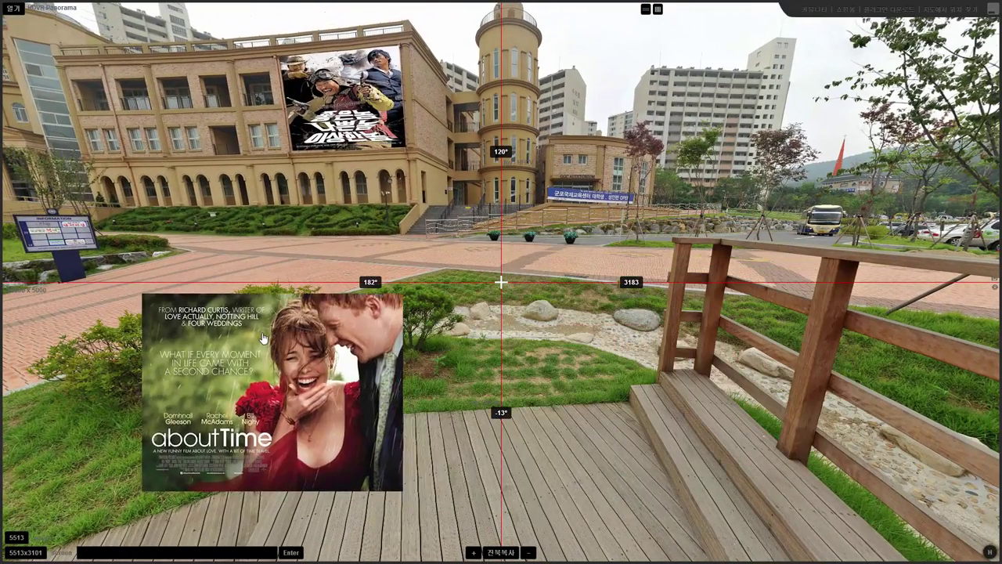
pyautogui.moveTo(345, 188); pyautogui.dragTo(503, 225)
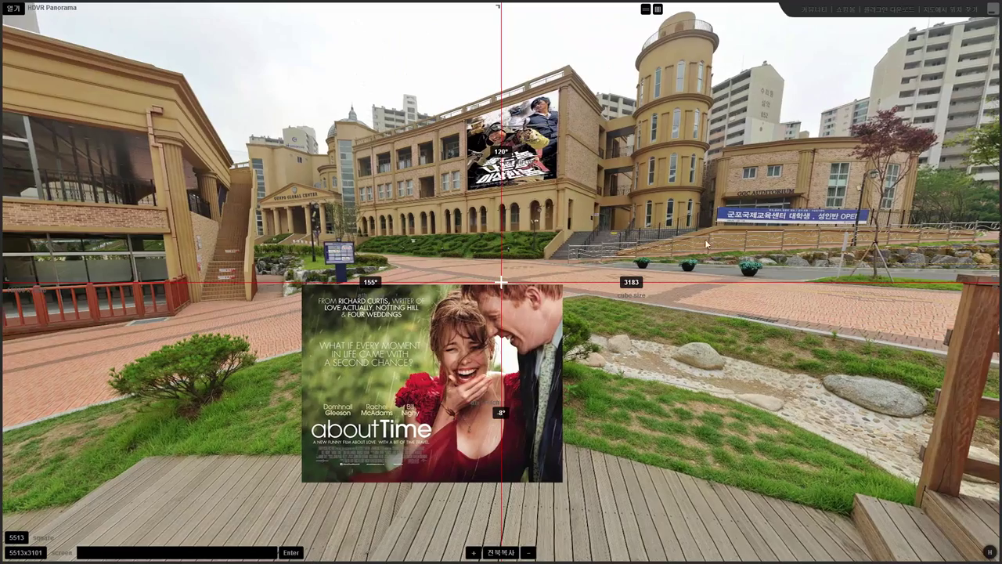
# Step: Turn and zoom the view to 142° toward the brick building, then pull down a horizontal guide
pyautogui.moveTo(704, 238); pyautogui.dragTo(736, 233)
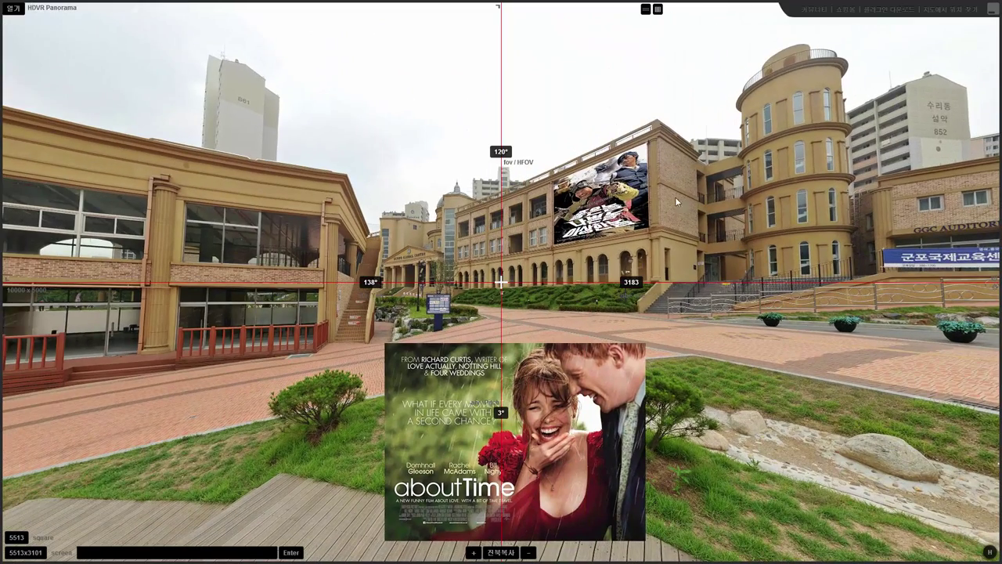
pyautogui.moveTo(660, 143); pyautogui.dragTo(797, 170)
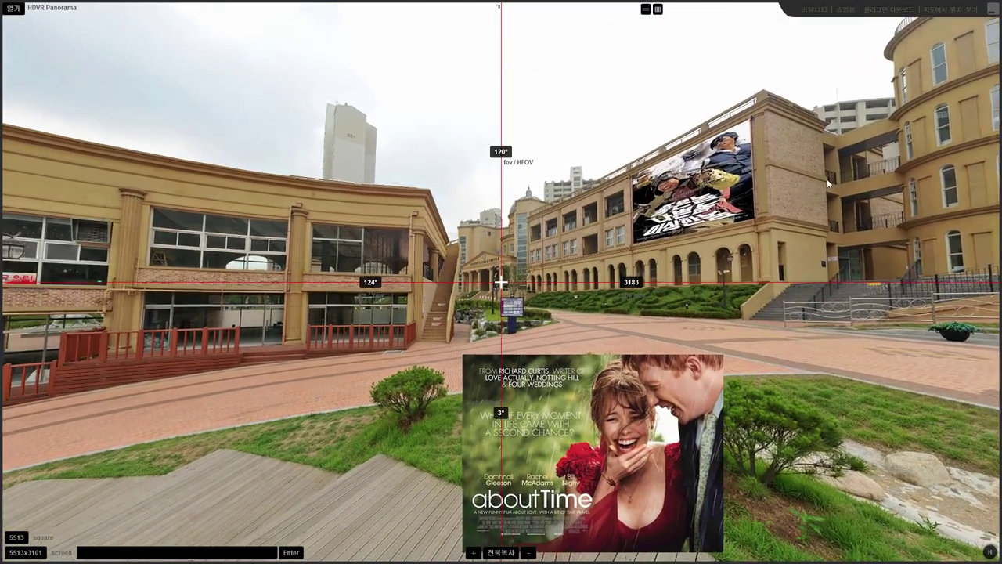
pyautogui.scroll(-2, 797, 170)
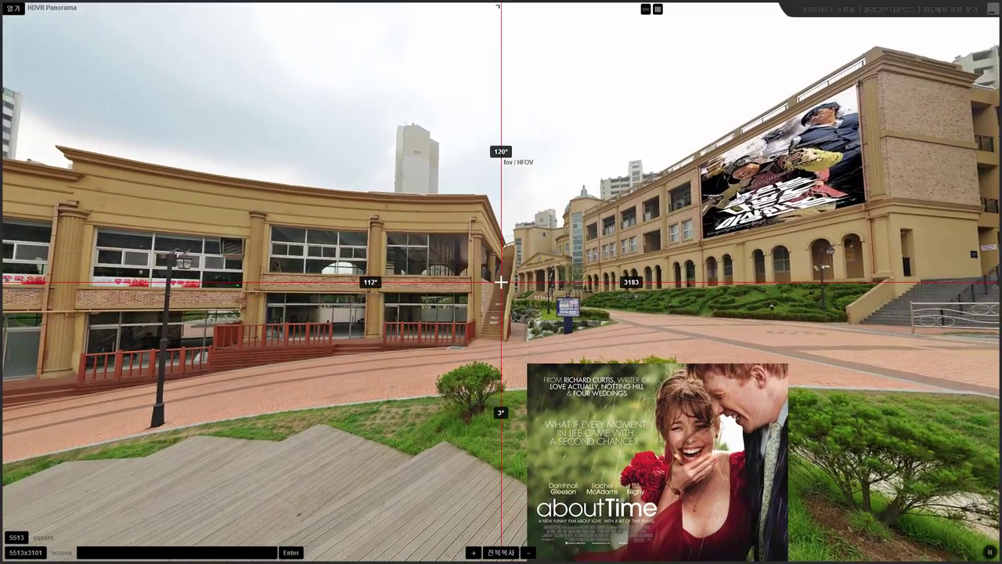
pyautogui.scroll(-2, 707, 179)
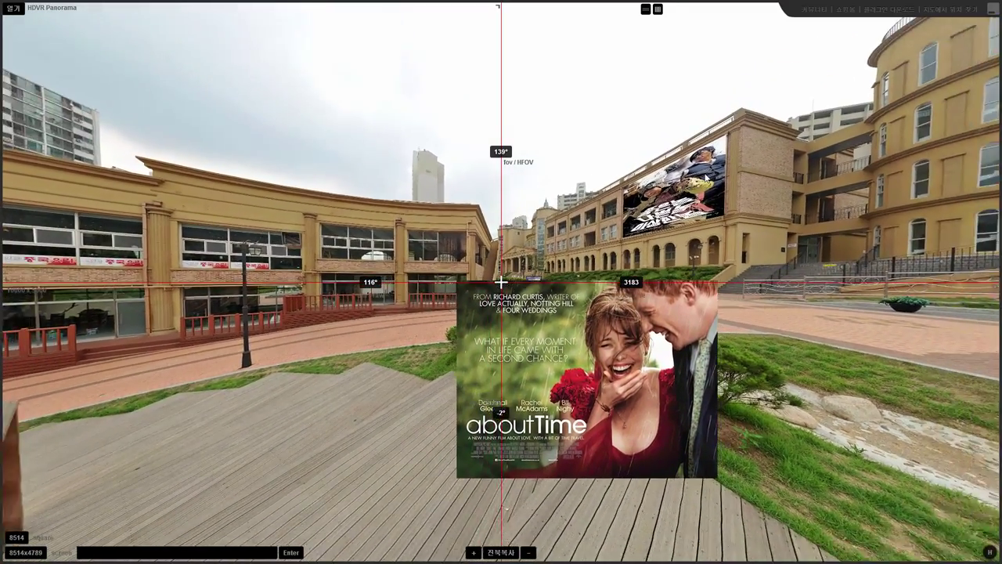
pyautogui.moveTo(706, 179); pyautogui.dragTo(753, 182)
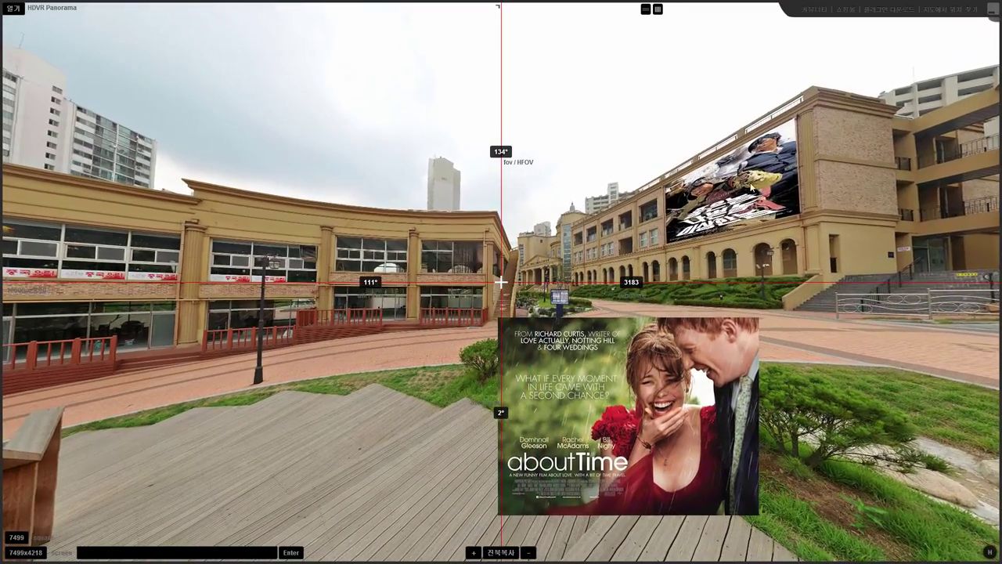
pyautogui.scroll(-2, 752, 178)
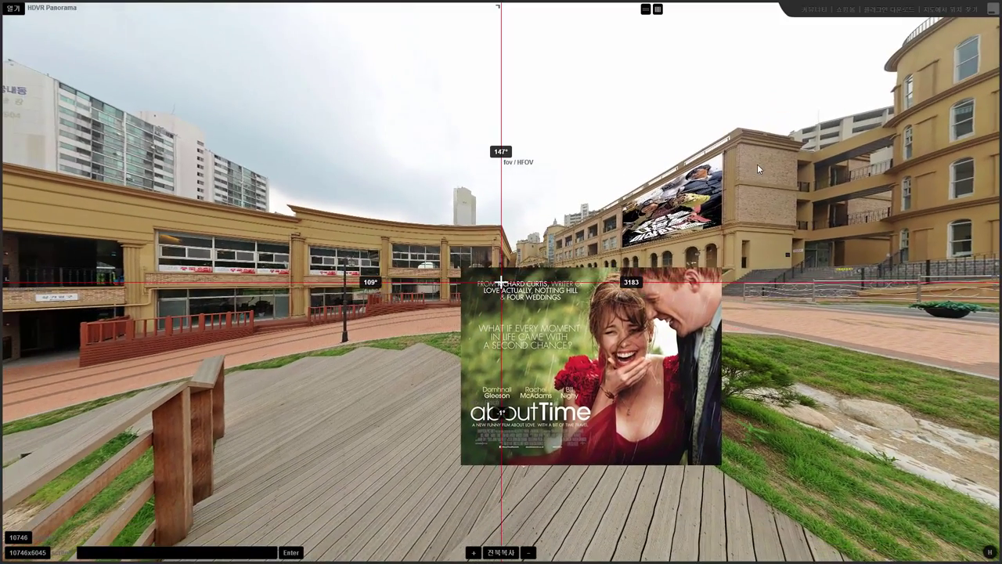
pyautogui.scroll(1, 757, 168)
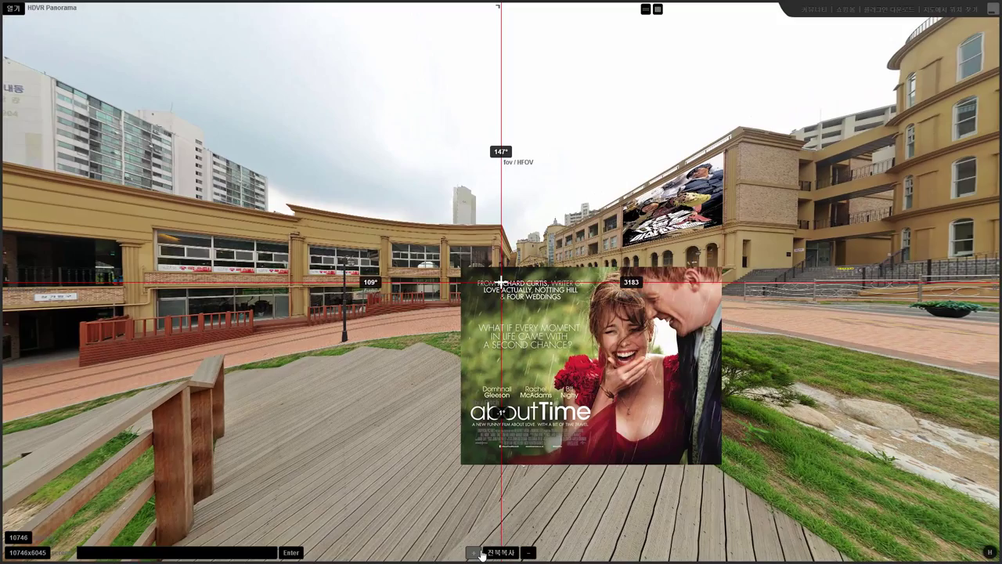
pyautogui.click(477, 552)
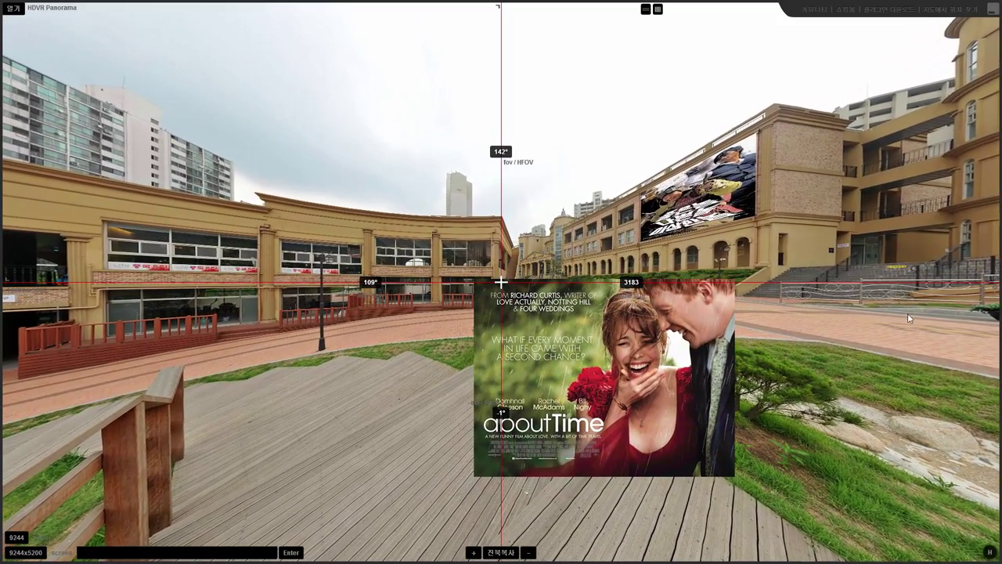
pyautogui.scroll(1, 907, 313)
pyautogui.moveTo(811, 298); pyautogui.dragTo(875, 317)
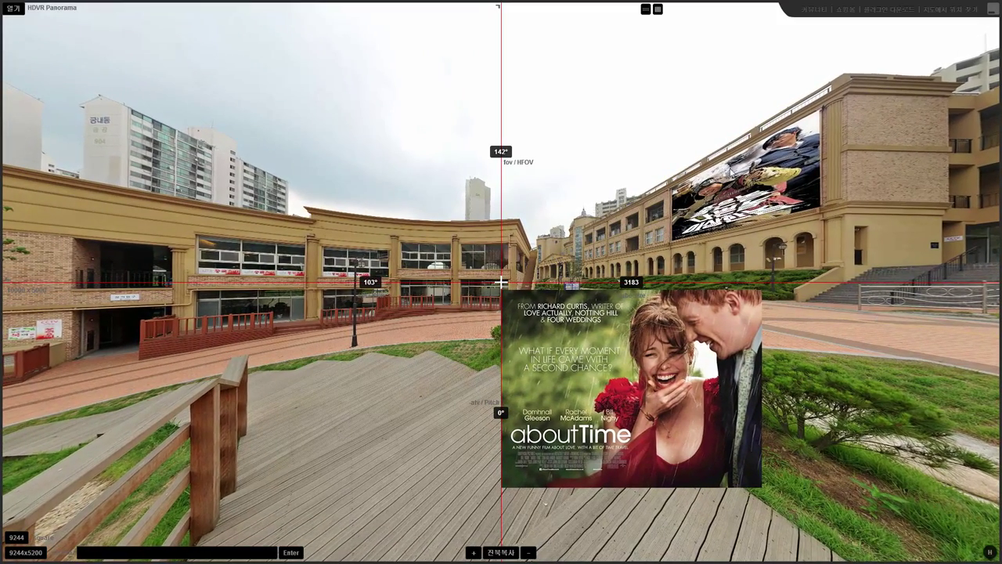
pyautogui.moveTo(695, 6); pyautogui.dragTo(706, 100)
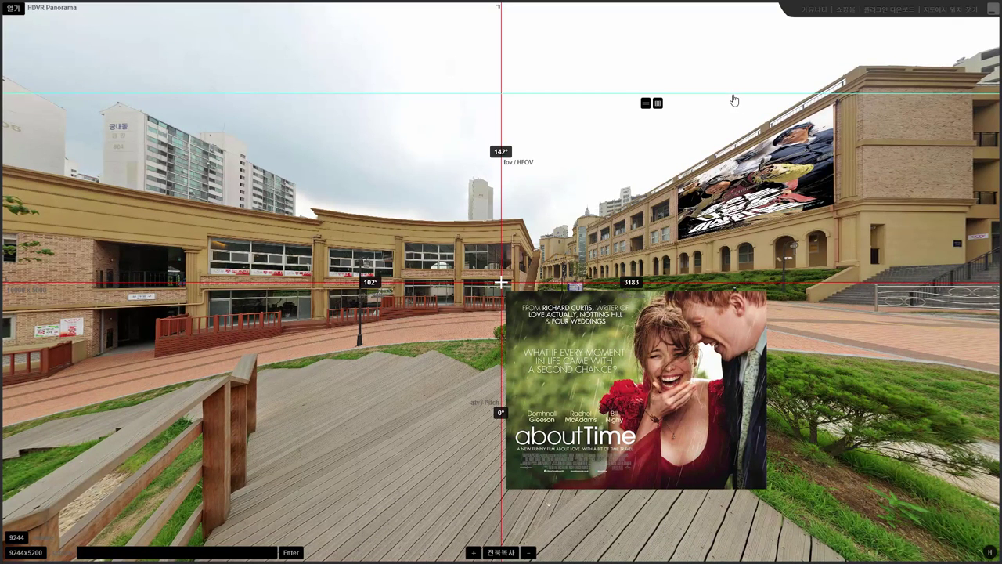
# Step: Frame the right building's upper wall with two horizontal and two vertical guides, then fit the poster into it
pyautogui.moveTo(734, 94); pyautogui.dragTo(733, 86)
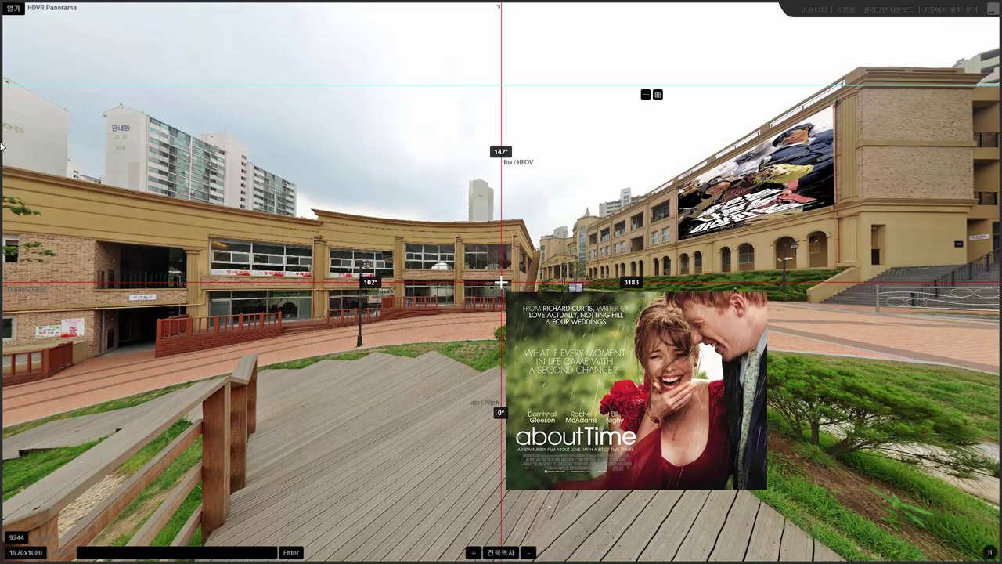
pyautogui.moveTo(4, 149); pyautogui.dragTo(868, 219)
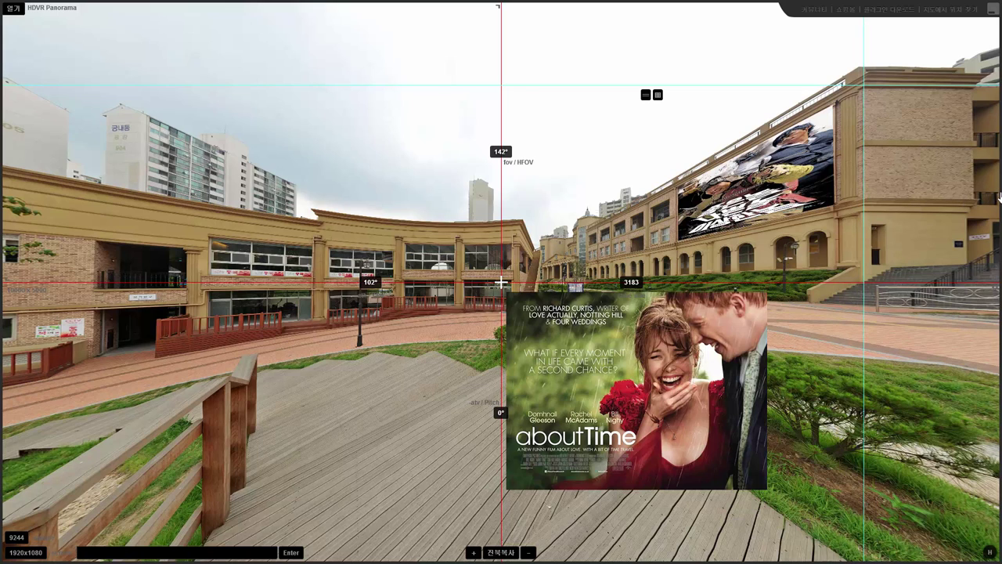
pyautogui.moveTo(998, 196); pyautogui.dragTo(973, 203)
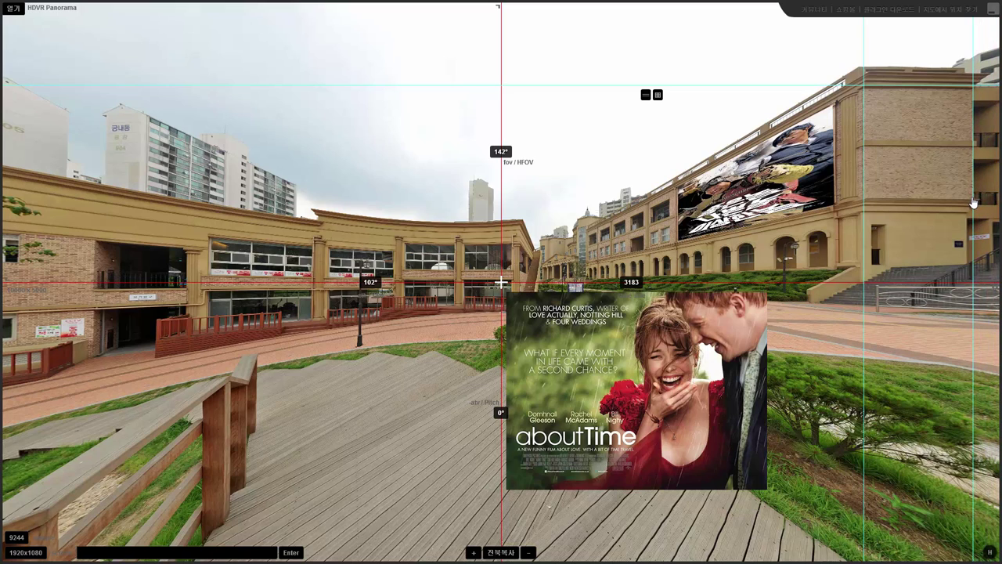
pyautogui.moveTo(973, 202); pyautogui.dragTo(972, 205)
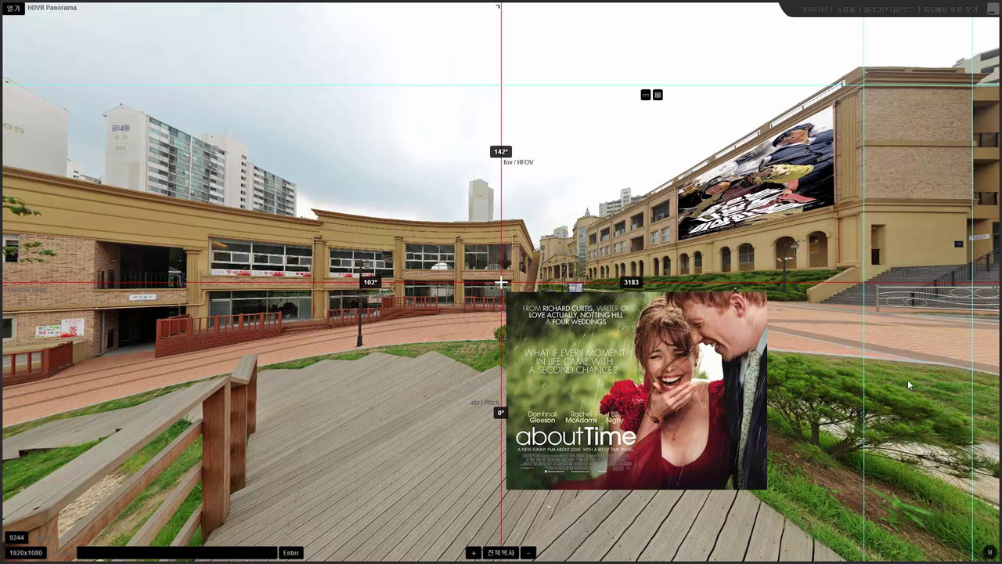
pyautogui.moveTo(923, 561); pyautogui.dragTo(932, 145)
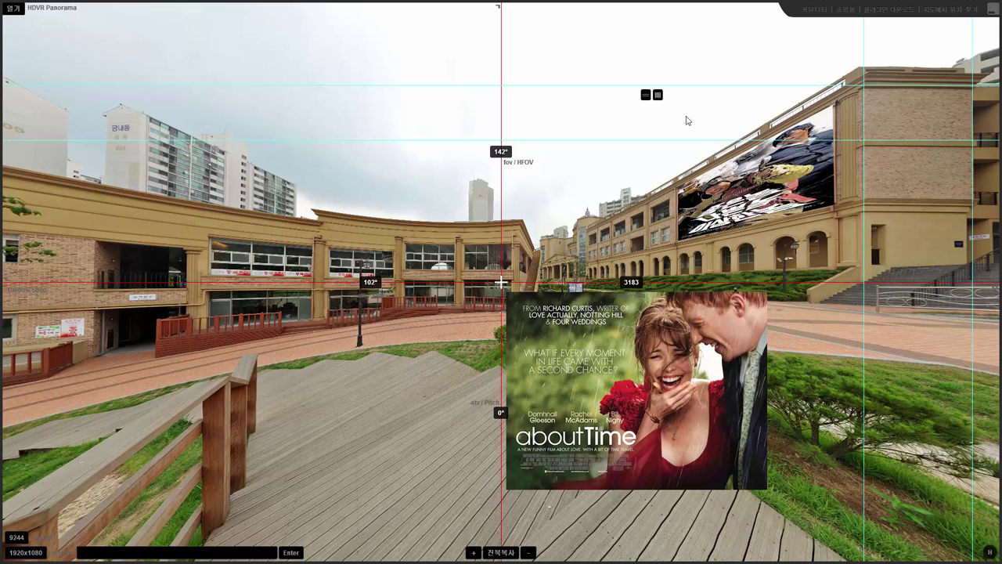
pyautogui.click(657, 96)
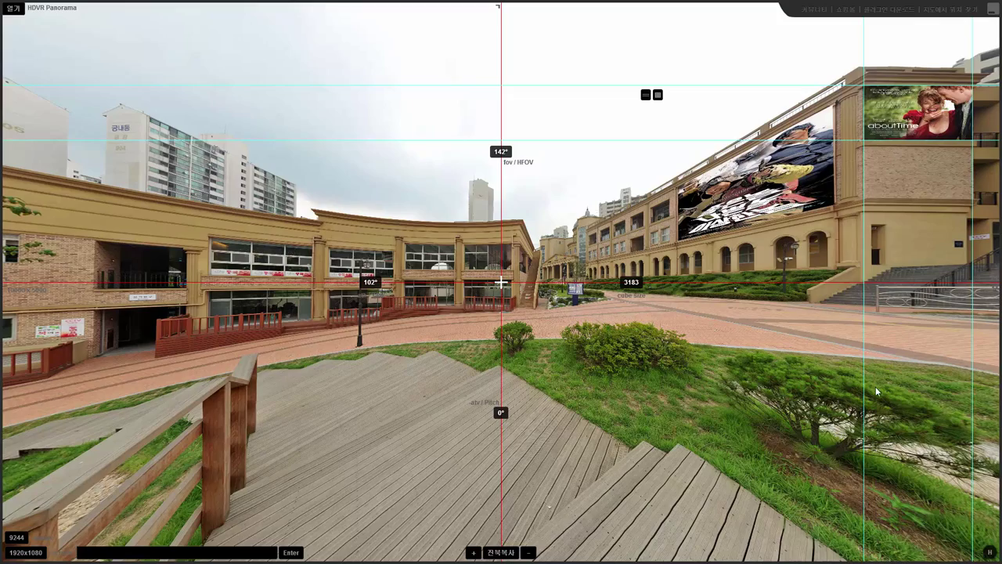
# Step: Open the hotspot control panel and reset the view to face the tower building
pyautogui.click(990, 552)
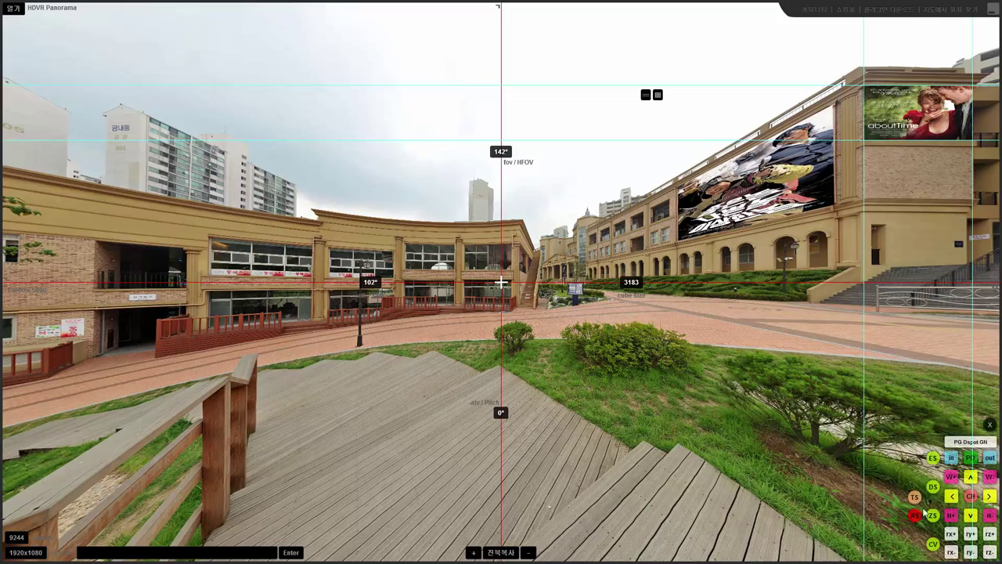
pyautogui.click(915, 501)
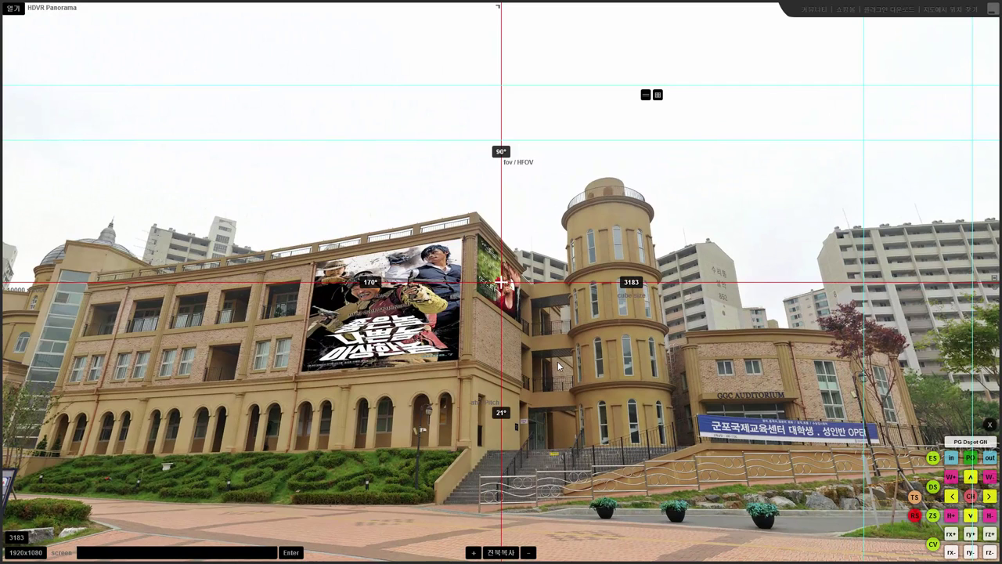
# Step: Enlarge the command box and zoom in from 90° to a 63° view of the poster wall
pyautogui.click(159, 551)
pyautogui.click(189, 551)
pyautogui.click(289, 553)
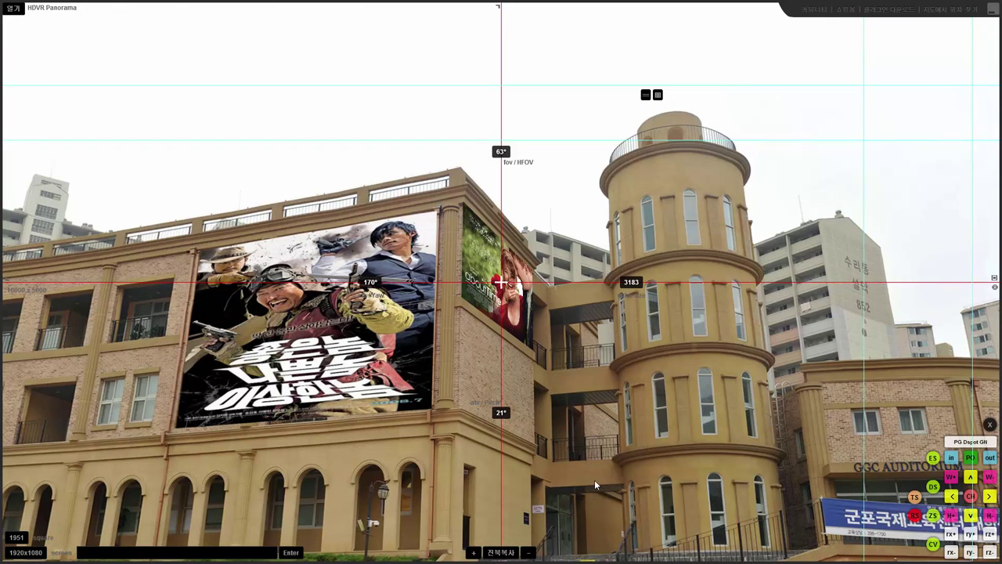
# Step: Hide the control panel and overlays, then screen-capture a region around the poster building
pyautogui.click(989, 424)
pyautogui.press('h')
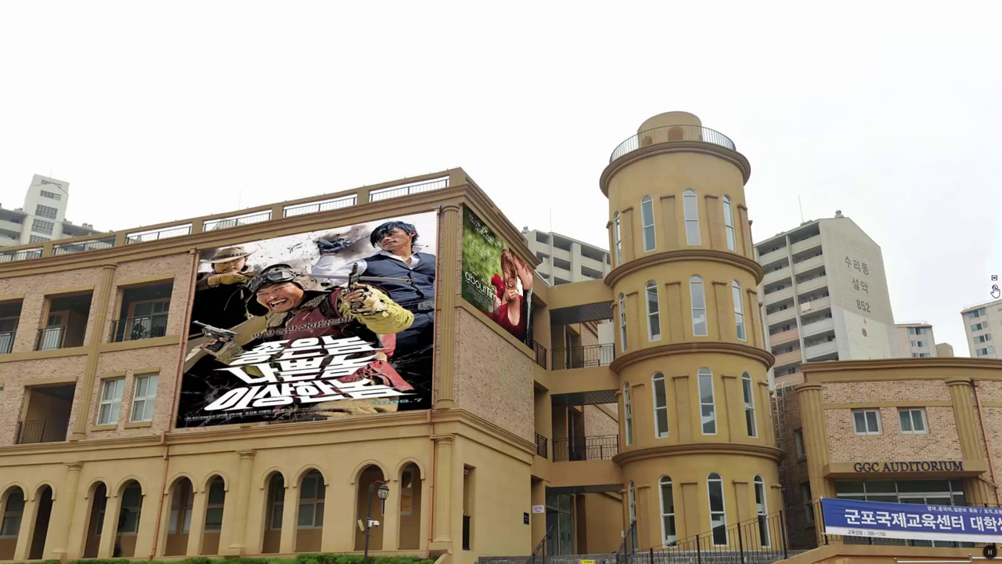
pyautogui.press('Print')
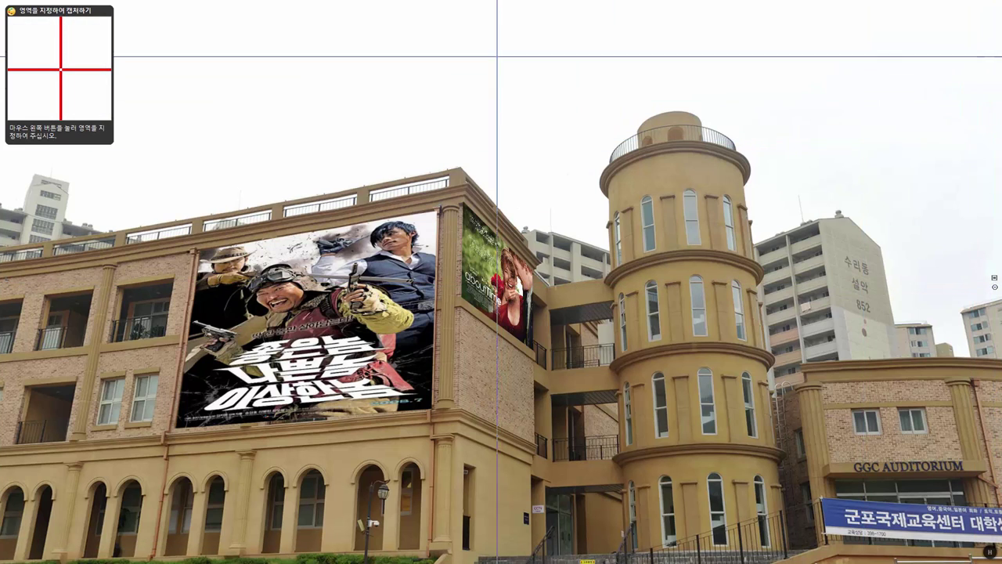
pyautogui.moveTo(343, 100); pyautogui.dragTo(613, 471)
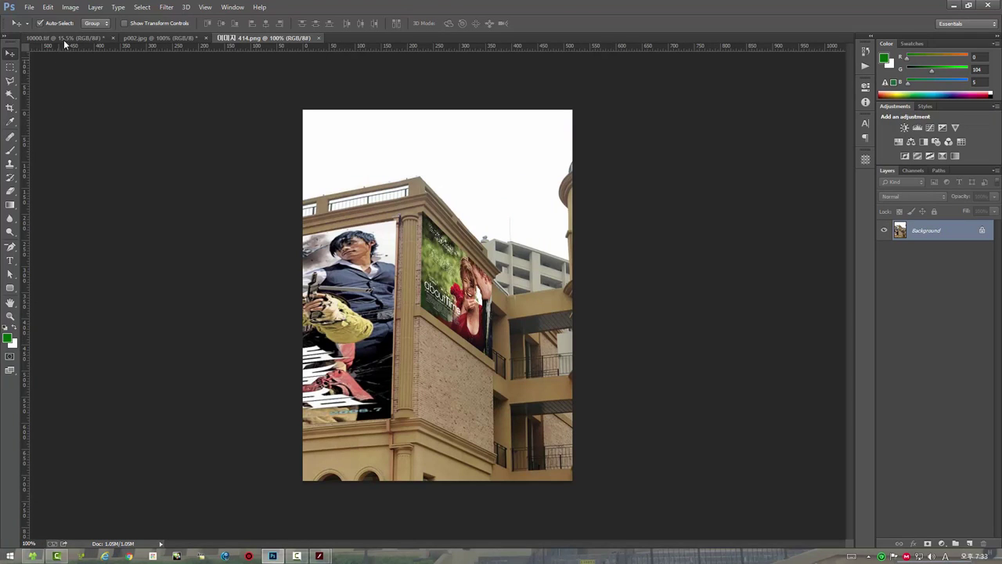
pyautogui.moveTo(319, 556)
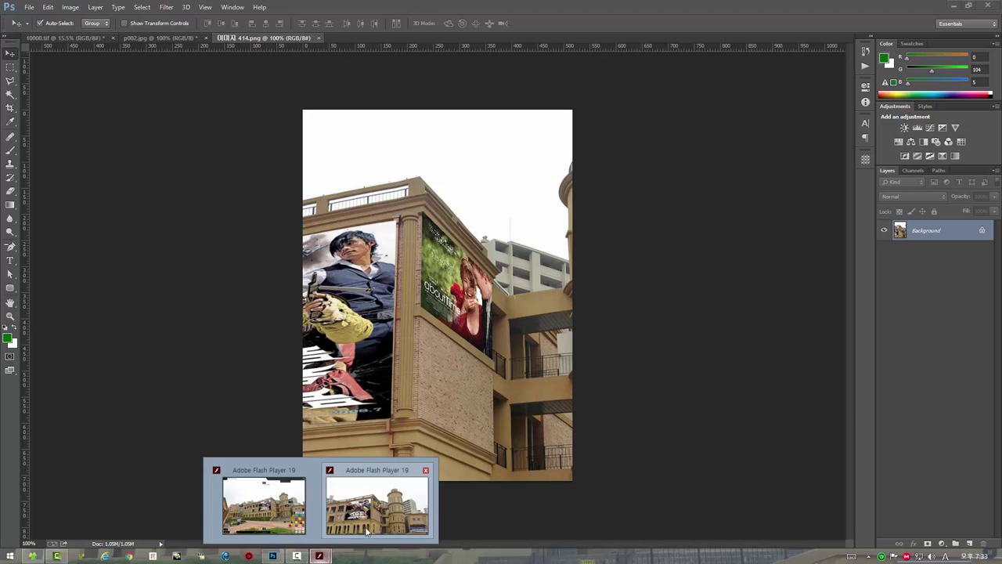
# Step: Preview the captured image, then close it and the Flash Player window
pyautogui.click(414, 476)
pyautogui.press('Escape')
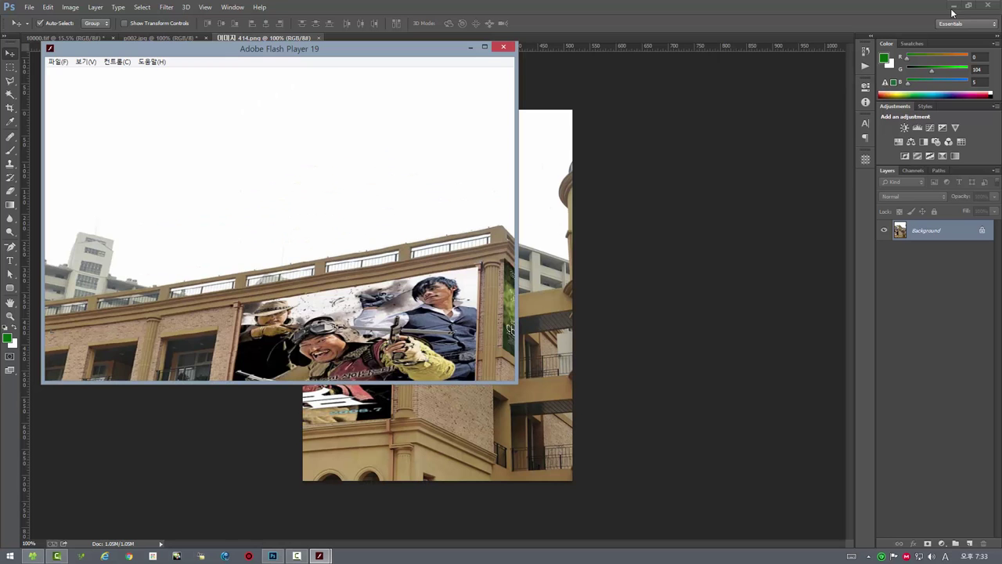
pyautogui.click(503, 47)
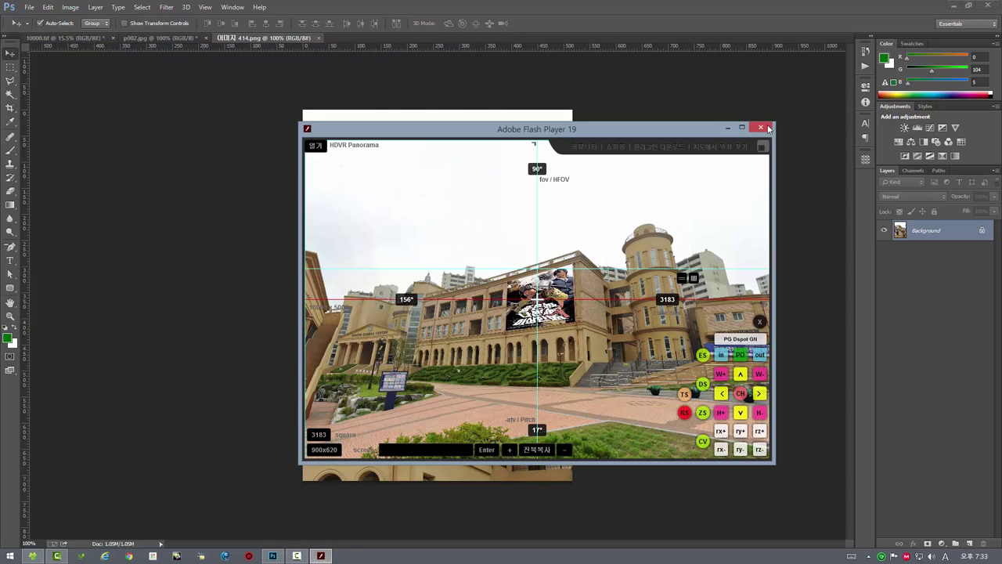
pyautogui.click(761, 128)
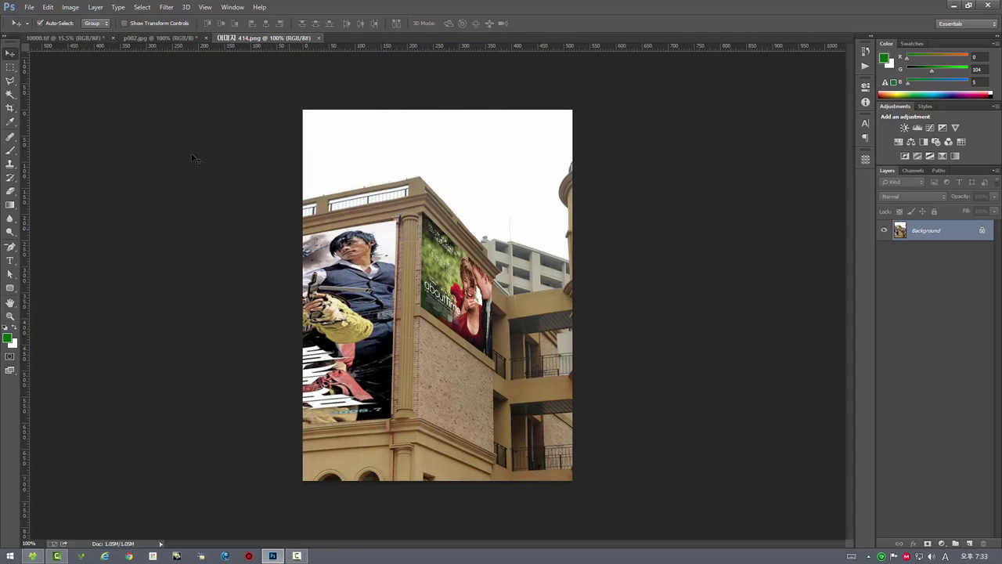
# Step: Close the 414.png capture document and return to the 10000.tif panorama
pyautogui.click(64, 39)
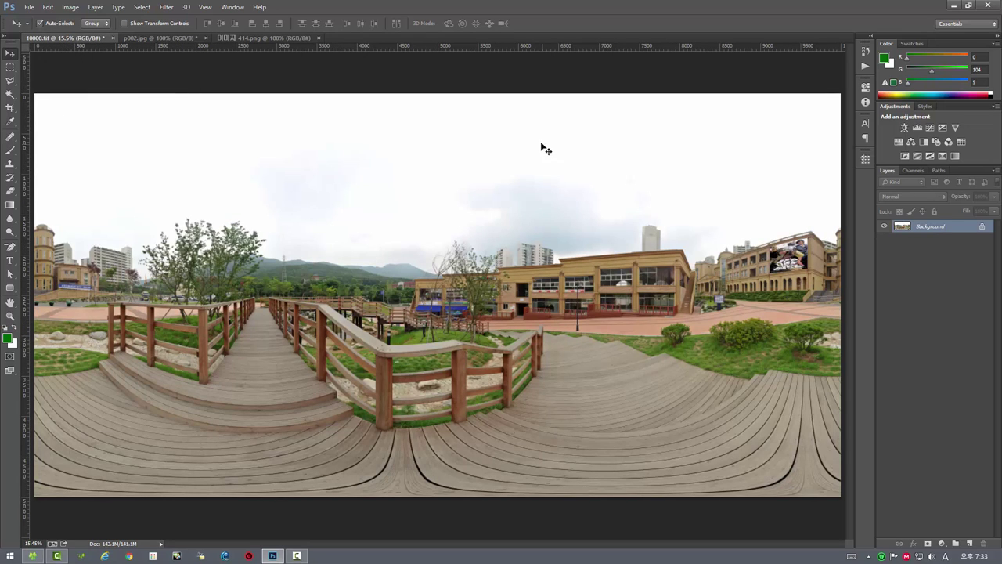
pyautogui.click(252, 40)
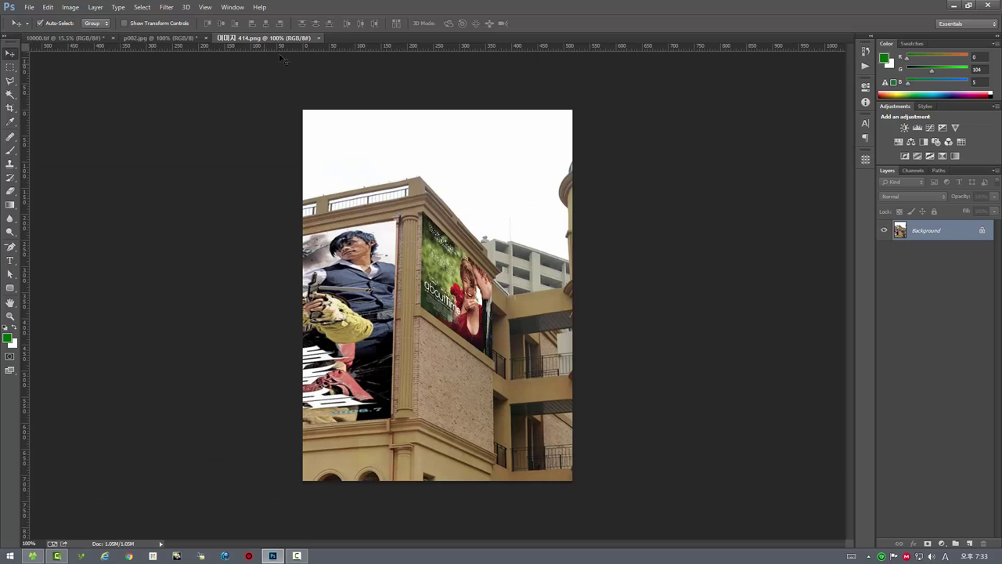
pyautogui.click(319, 37)
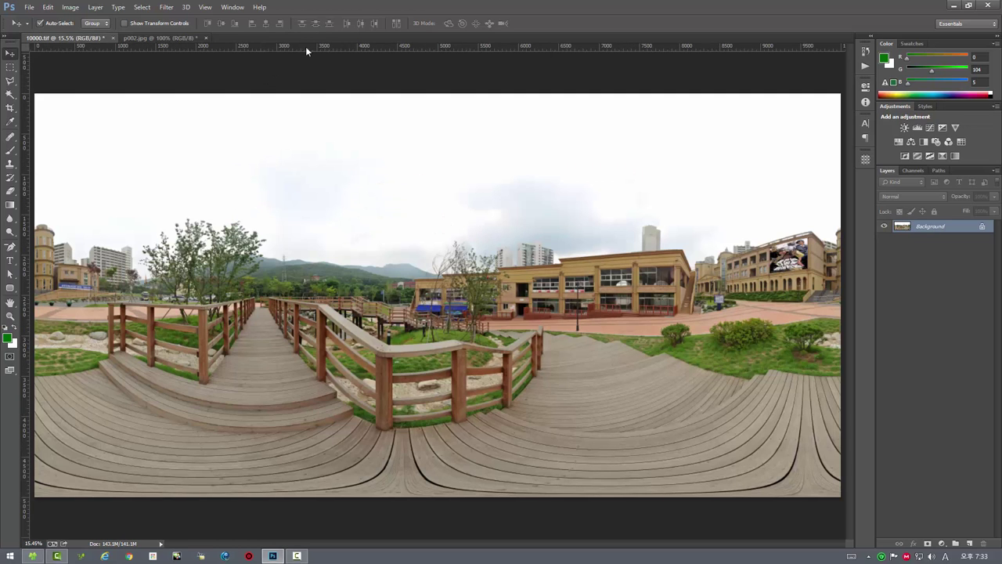
pyautogui.click(153, 41)
pyautogui.click(86, 38)
# Step: Open the panorama in HDVR with Ctrl+F, enable hotspot editing, and reposition the aboutTime poster
pyautogui.hotkey('ctrl', 'f')
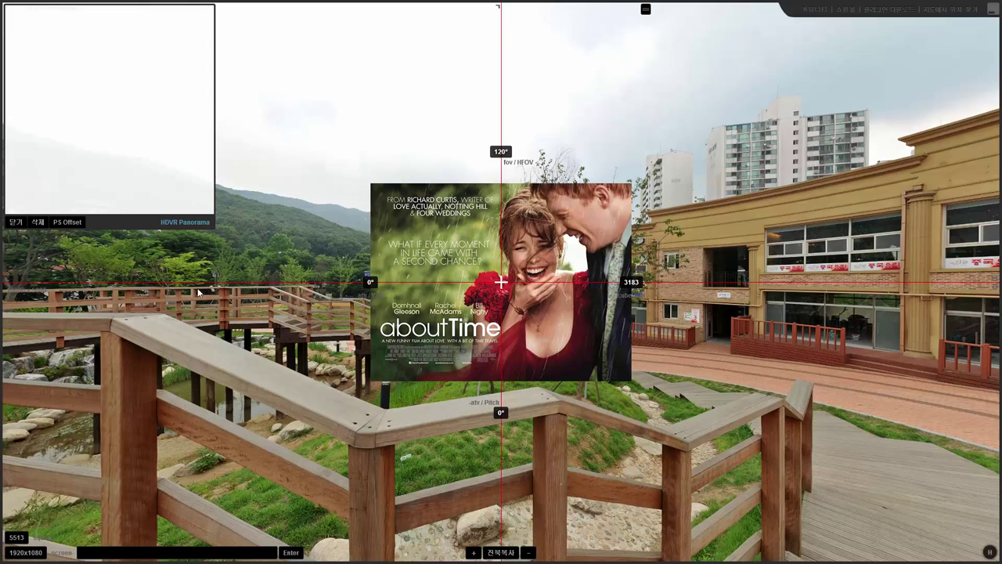
pyautogui.click(15, 222)
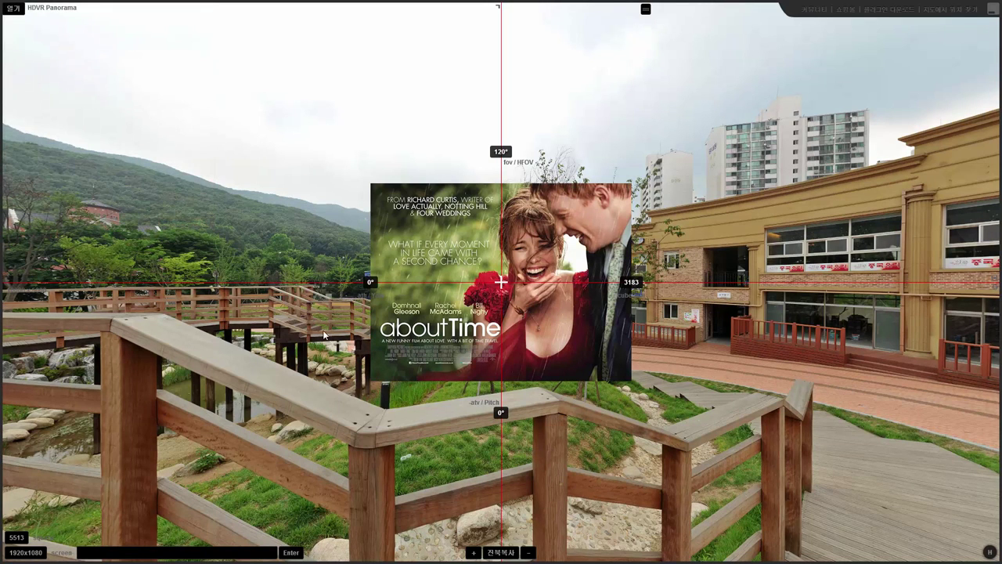
pyautogui.rightClick(280, 339)
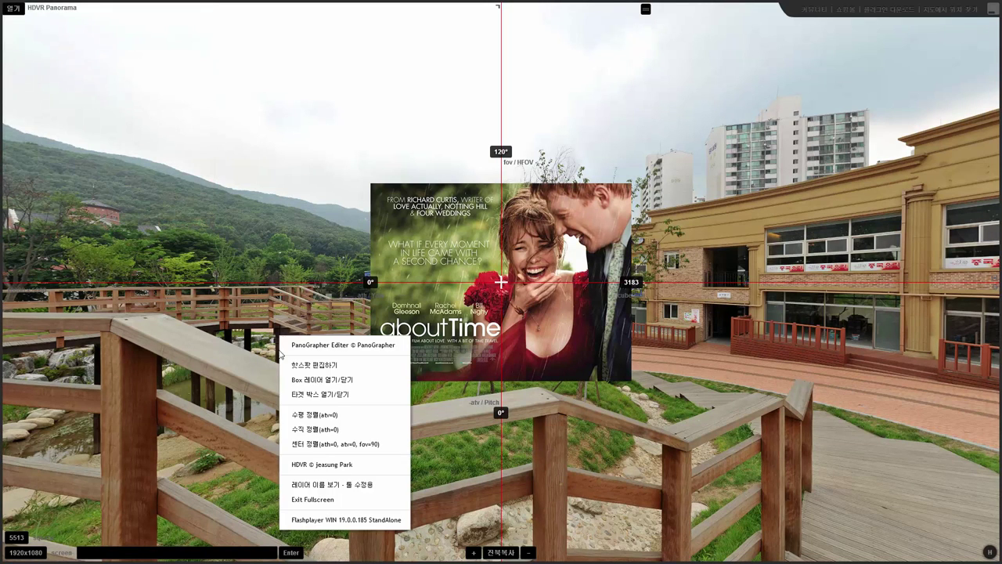
pyautogui.click(351, 371)
pyautogui.moveTo(425, 335)
pyautogui.mouseDown()
pyautogui.moveTo(740, 485)
pyautogui.moveTo(321, 177)
pyautogui.moveTo(615, 203)
pyautogui.mouseUp()
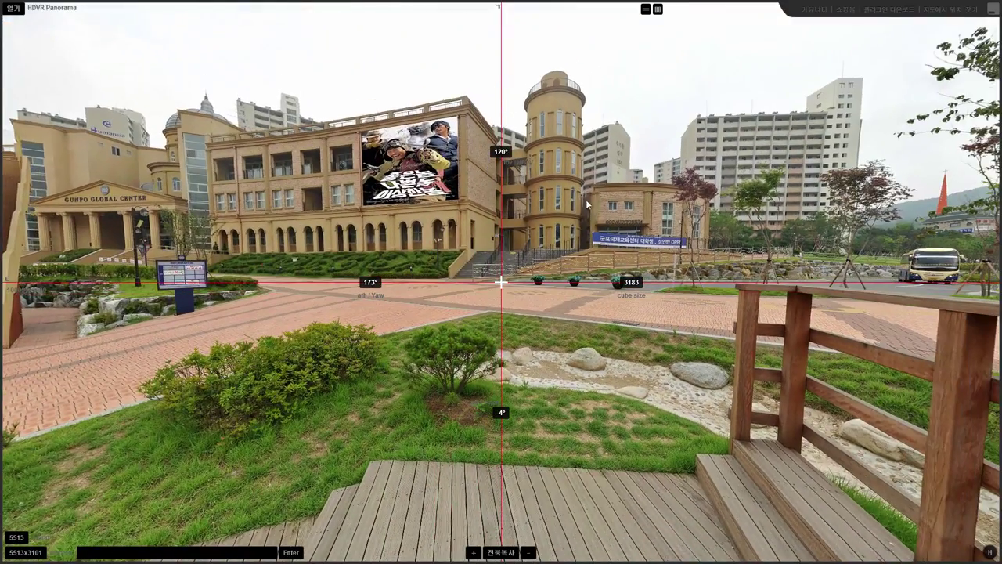
# Step: Turn toward the poster building, zoom out to a 141° field of view, and add a top horizontal guide
pyautogui.moveTo(586, 199)
pyautogui.mouseDown()
pyautogui.moveTo(756, 213)
pyautogui.moveTo(681, 222)
pyautogui.moveTo(789, 263)
pyautogui.mouseUp()
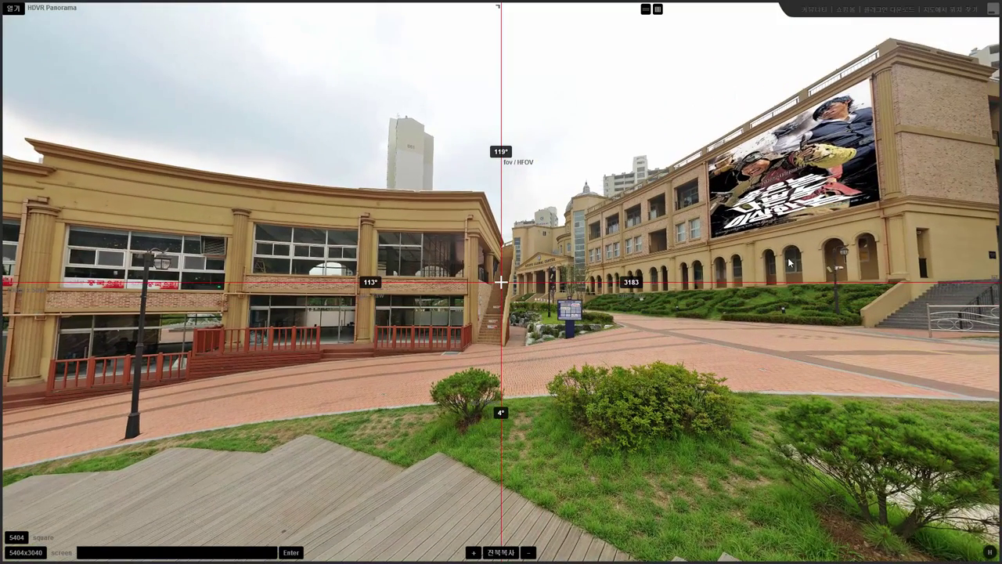
pyautogui.click(528, 552)
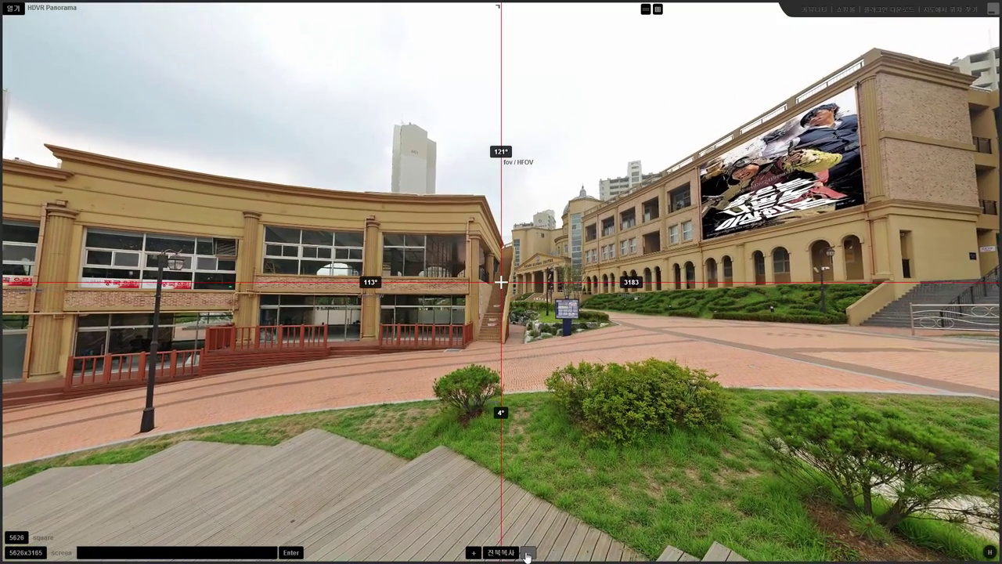
pyautogui.click(529, 551)
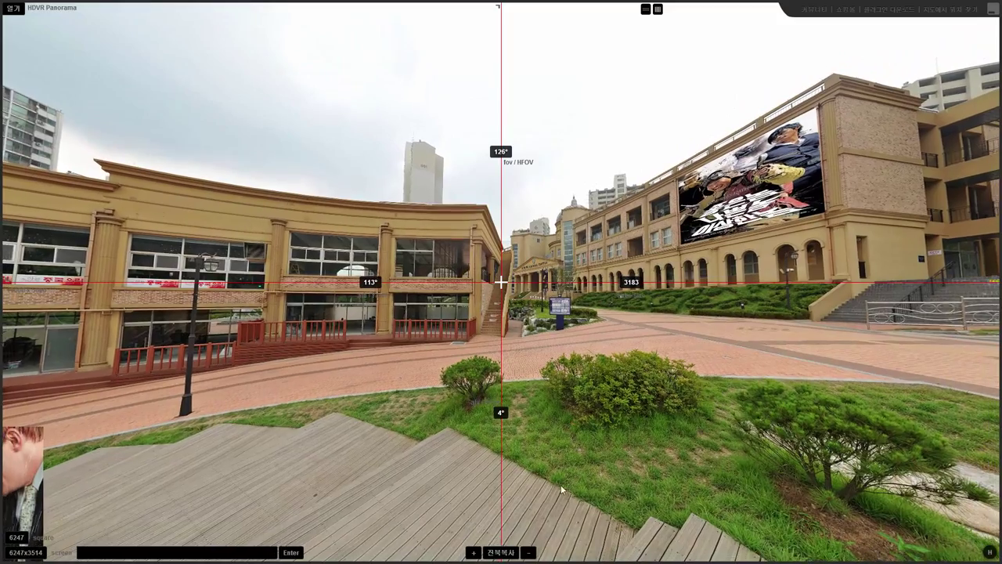
pyautogui.moveTo(563, 497)
pyautogui.mouseDown()
pyautogui.moveTo(538, 438)
pyautogui.moveTo(566, 452)
pyautogui.moveTo(577, 475)
pyautogui.mouseUp()
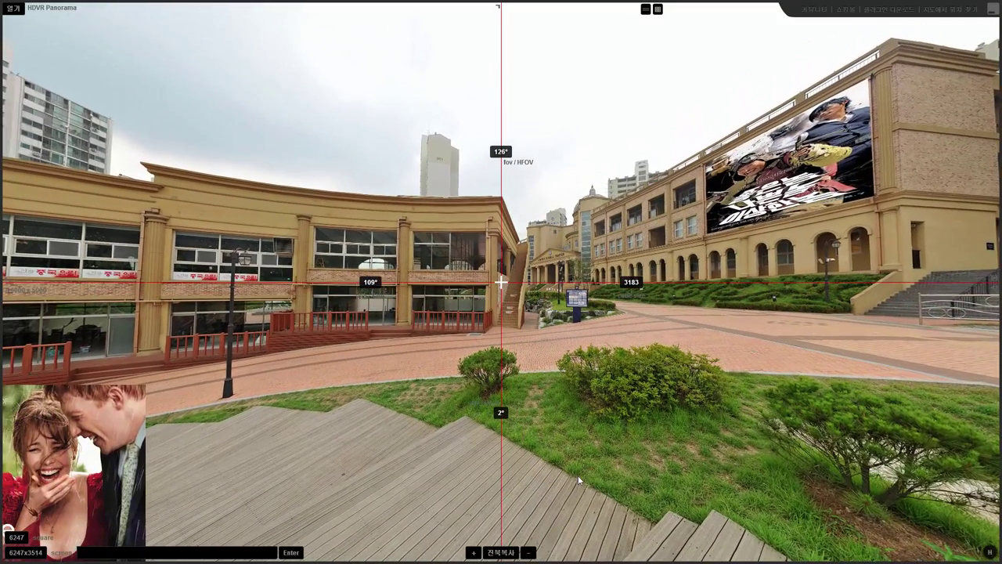
pyautogui.click(530, 552)
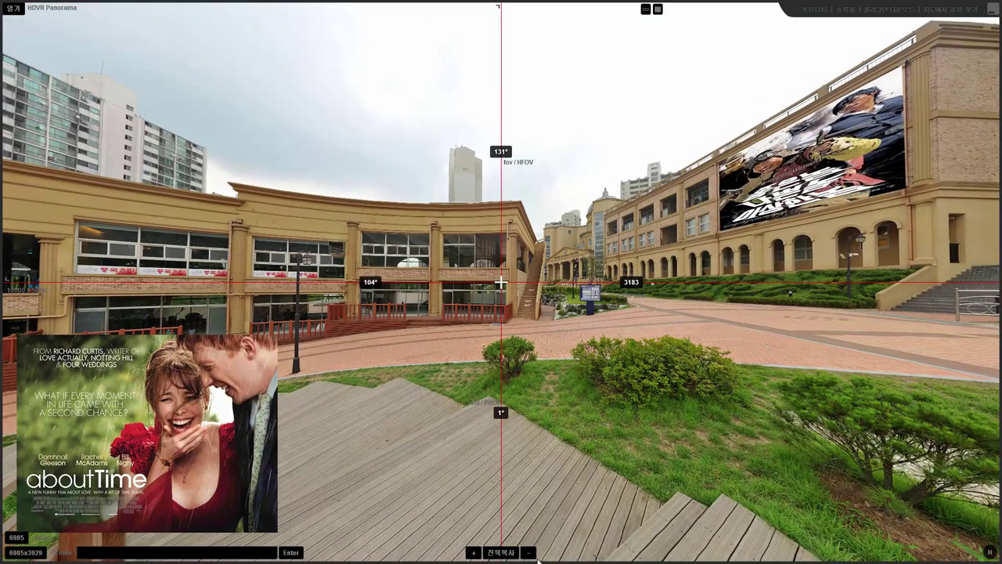
pyautogui.click(530, 553)
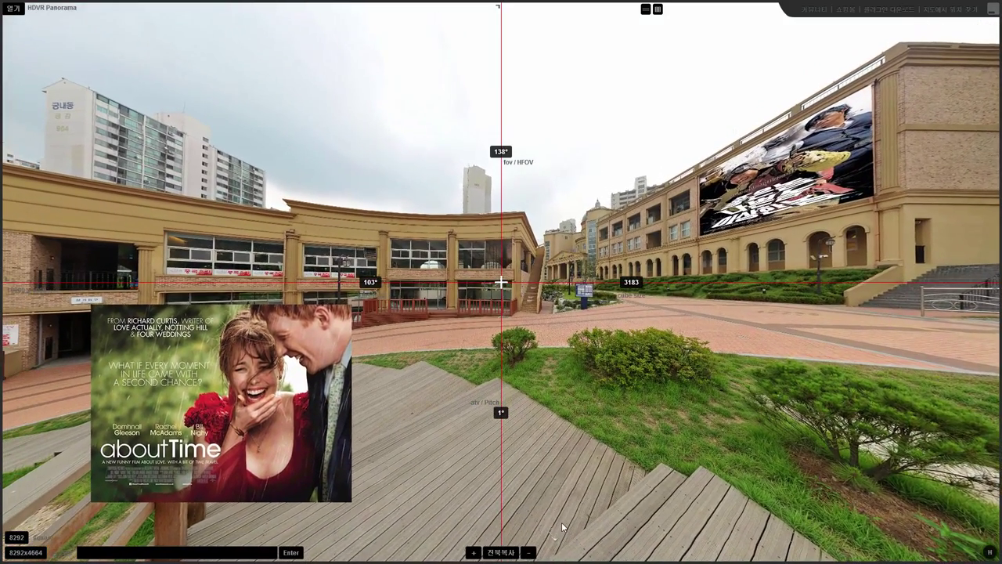
pyautogui.click(528, 553)
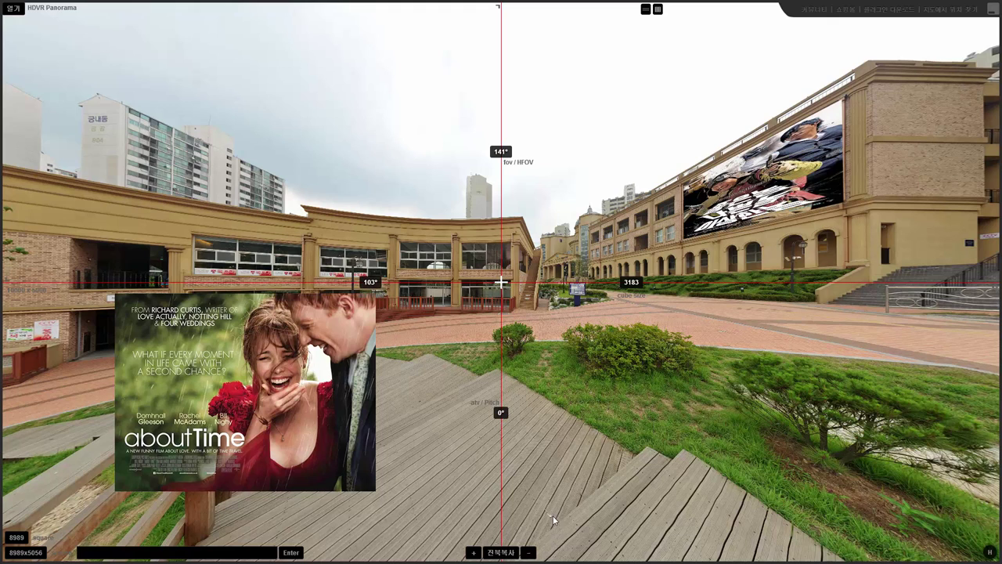
pyautogui.moveTo(701, 6); pyautogui.dragTo(707, 87)
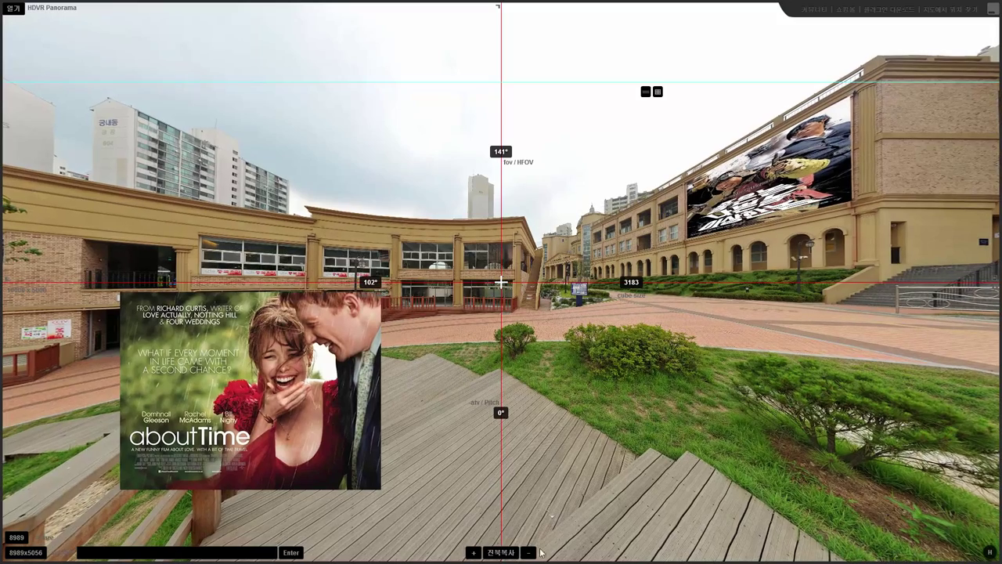
# Step: Widen to 142°, adjust the top guide, and add two right-side vertical guides plus a lower horizontal guide
pyautogui.click(529, 551)
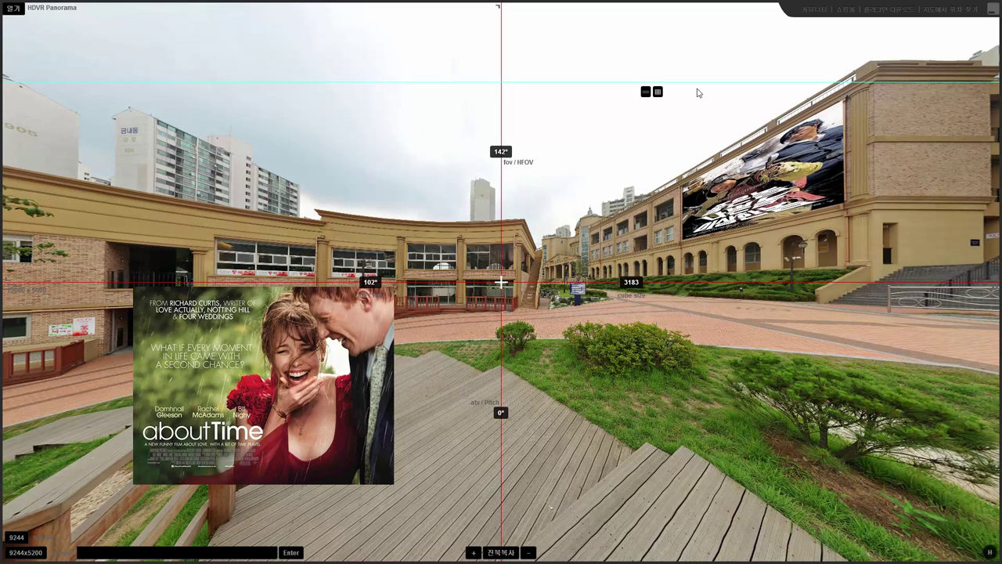
pyautogui.moveTo(701, 82); pyautogui.dragTo(703, 85)
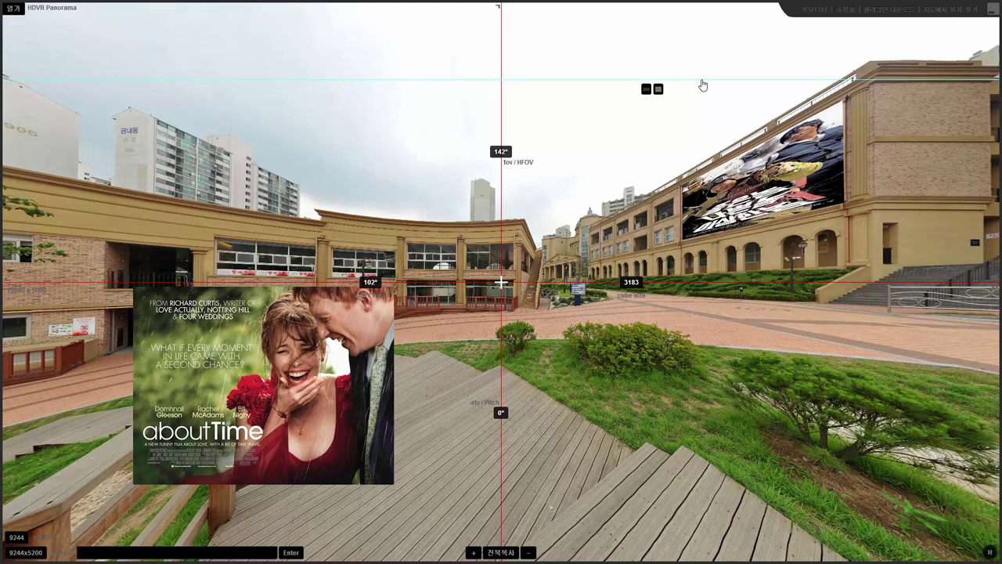
pyautogui.moveTo(702, 85); pyautogui.dragTo(705, 85)
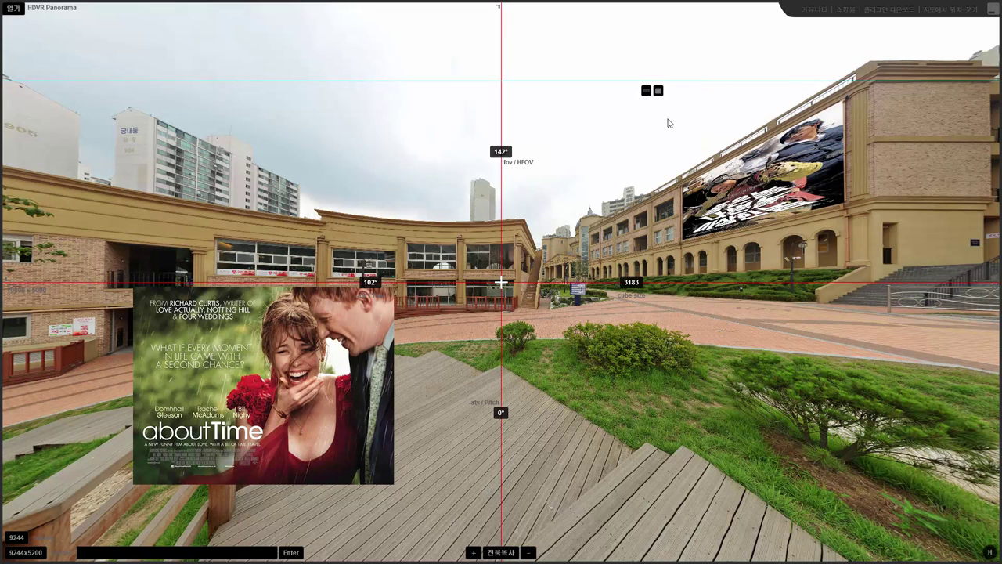
pyautogui.moveTo(2, 260); pyautogui.dragTo(876, 266)
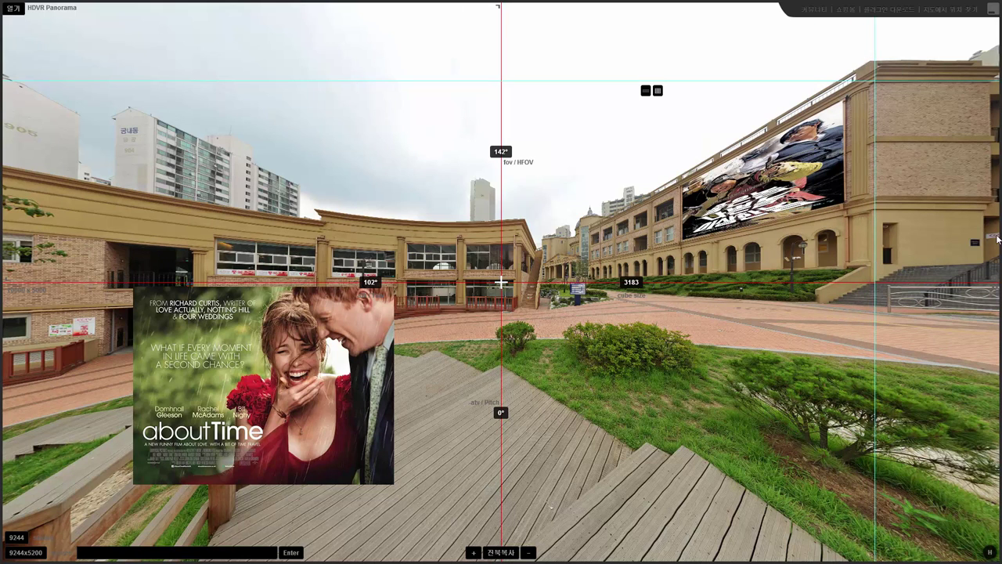
pyautogui.moveTo(997, 239); pyautogui.dragTo(989, 243)
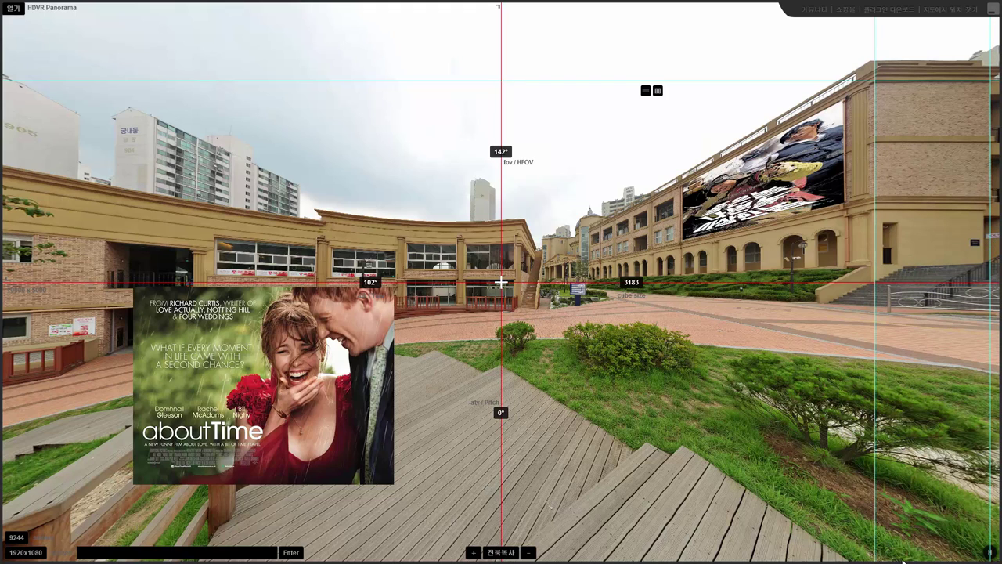
pyautogui.moveTo(904, 560); pyautogui.dragTo(945, 138)
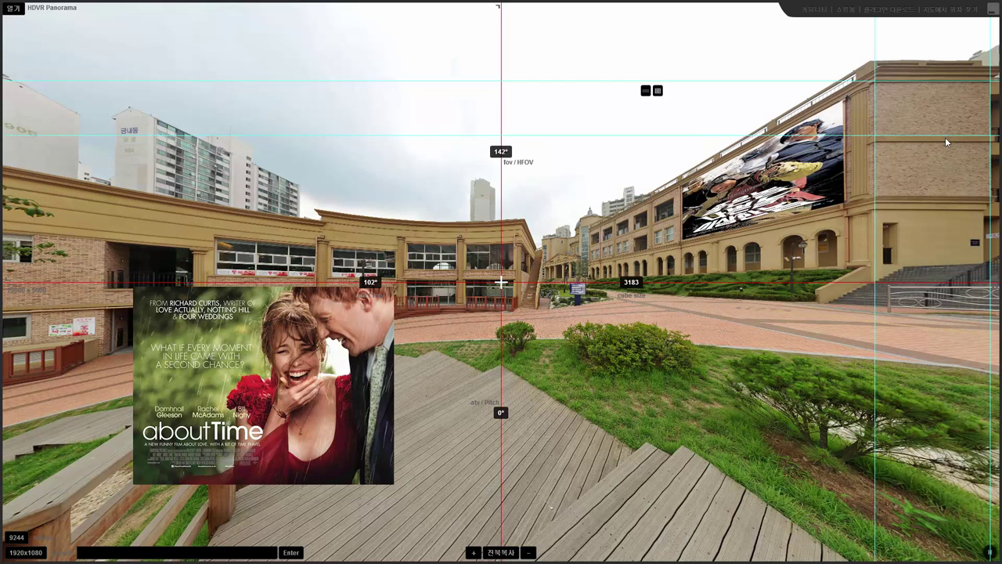
# Step: Move the aboutTime poster into the guide frame and scale it up three steps to about 0.52
pyautogui.click(658, 91)
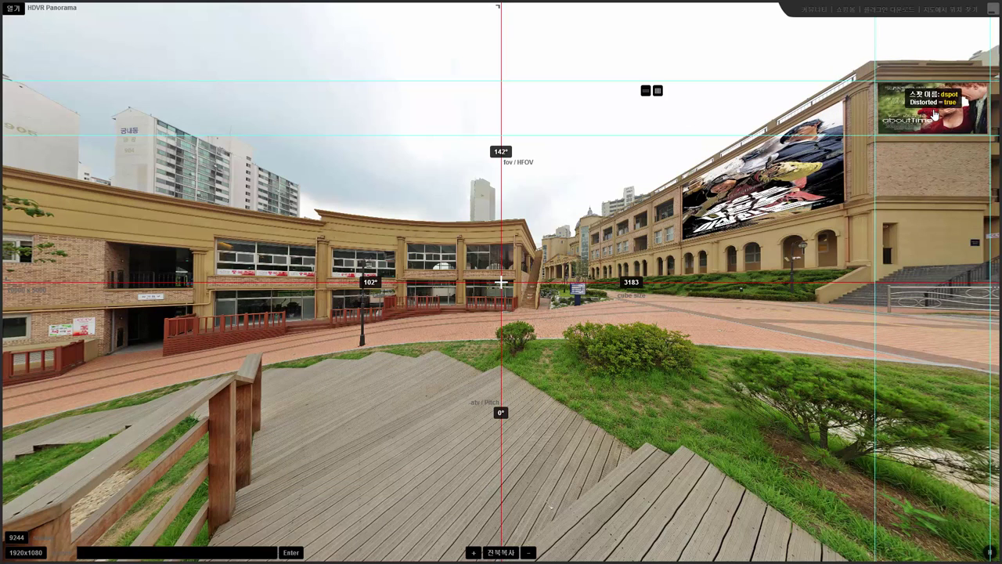
pyautogui.click(988, 553)
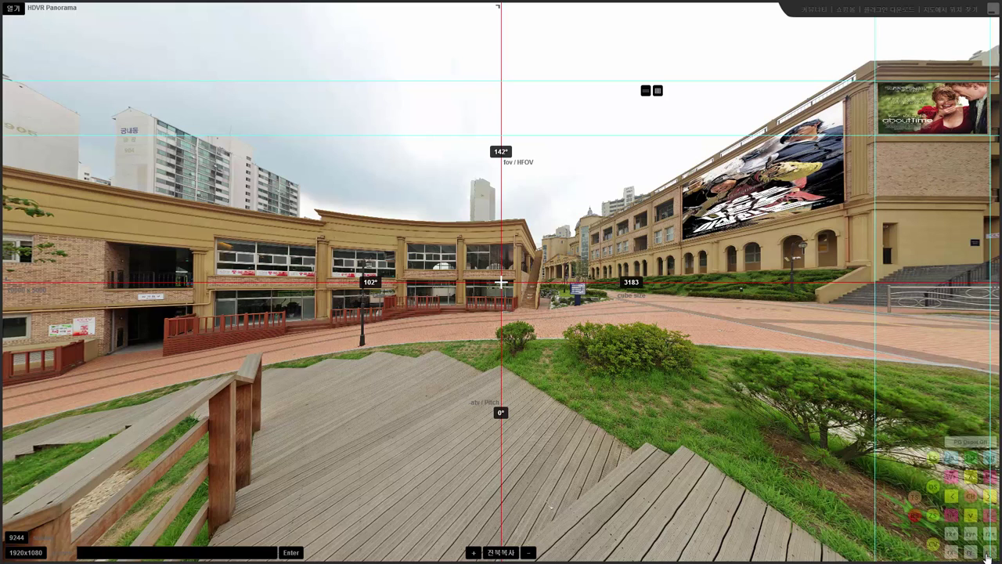
pyautogui.click(950, 461)
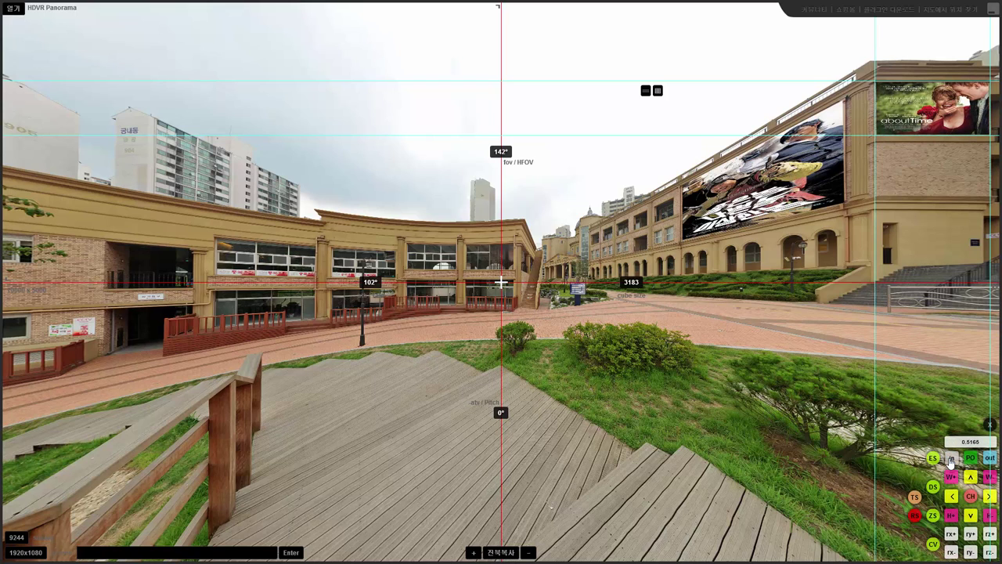
pyautogui.click(950, 460)
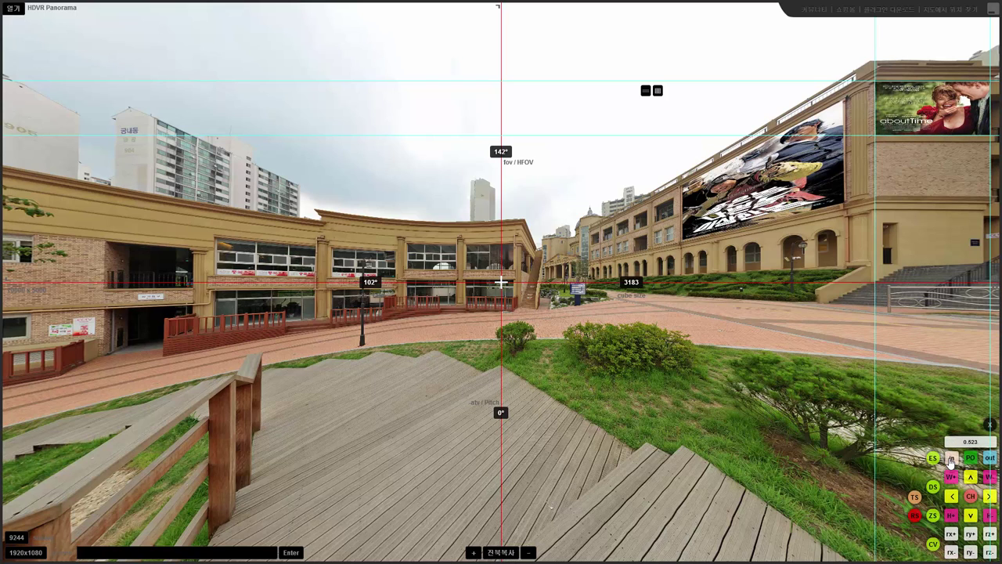
pyautogui.click(951, 460)
# Step: Face the building at 170° yaw and 21° pitch, then set the field of view to 63° with set(view.fov,63)
pyautogui.click(914, 498)
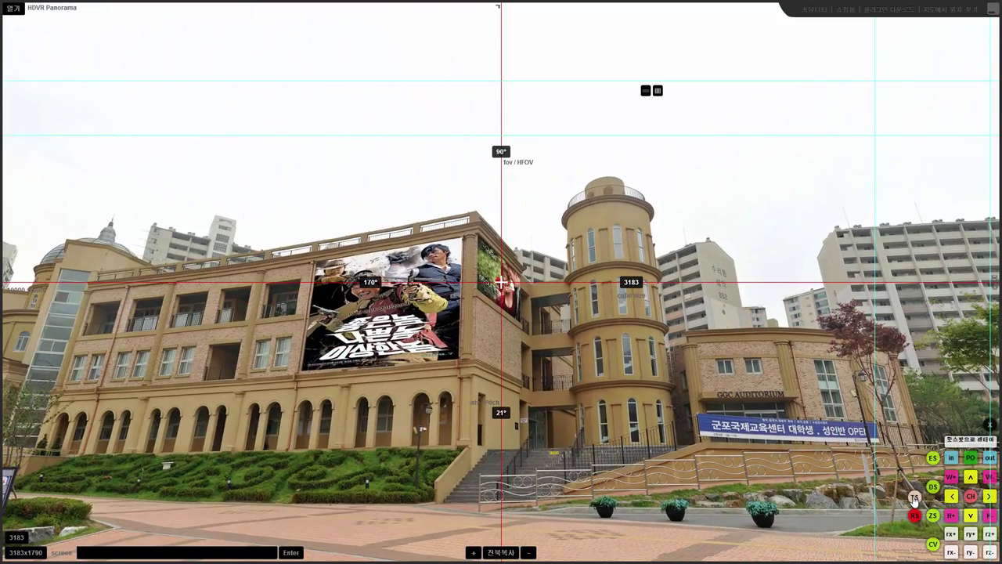
pyautogui.click(207, 548)
pyautogui.write('set(')
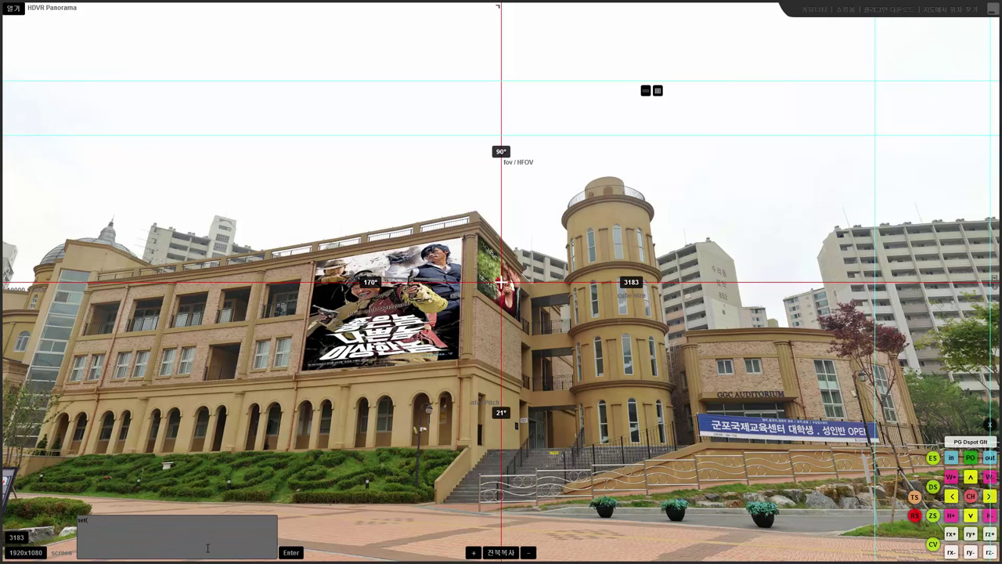
pyautogui.write('view')
pyautogui.write('.')
pyautogui.click(290, 552)
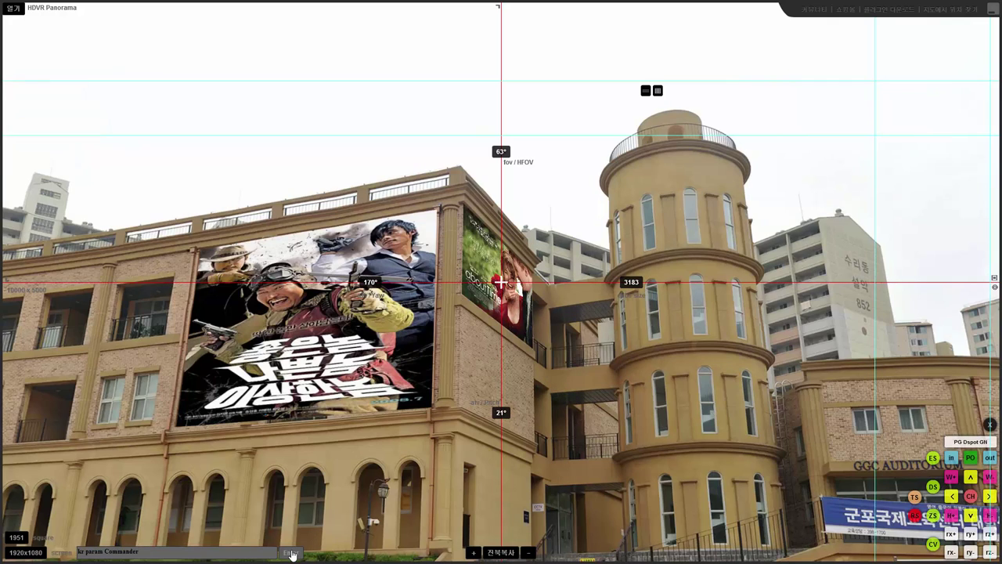
# Step: Capture the poster-covered building region without guides, then restore the full-screen viewer and its guides
pyautogui.click(990, 424)
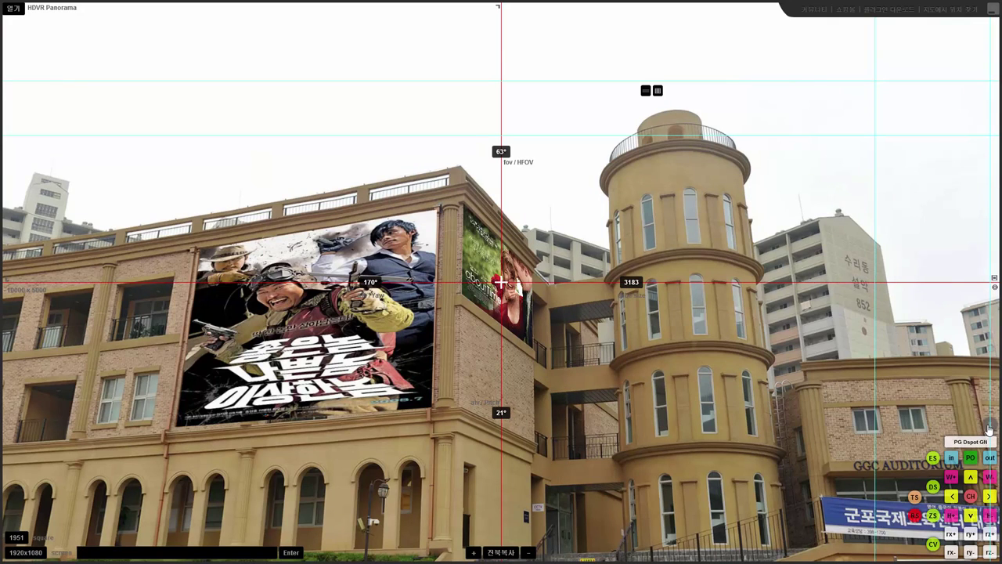
pyautogui.click(994, 287)
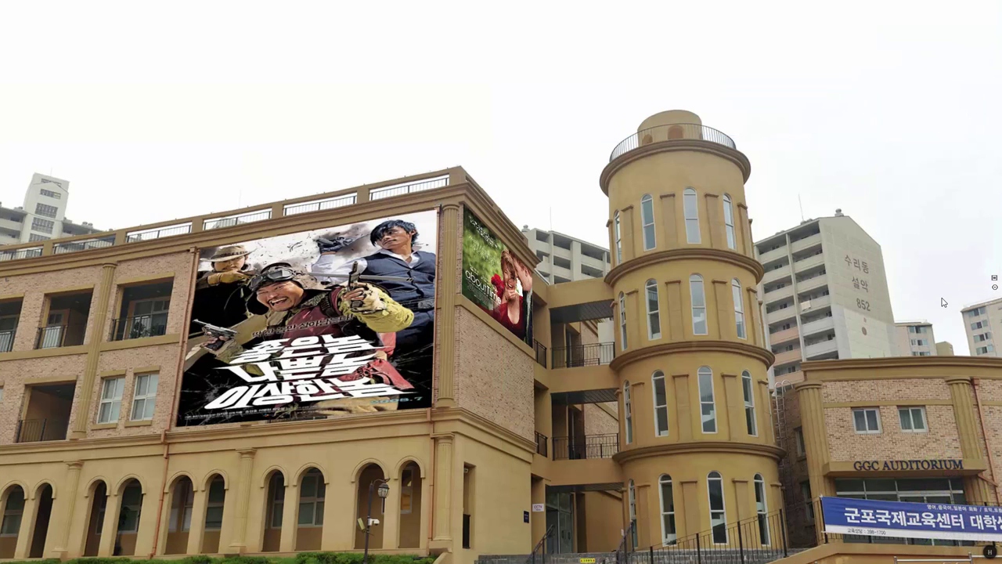
pyautogui.press('Print')
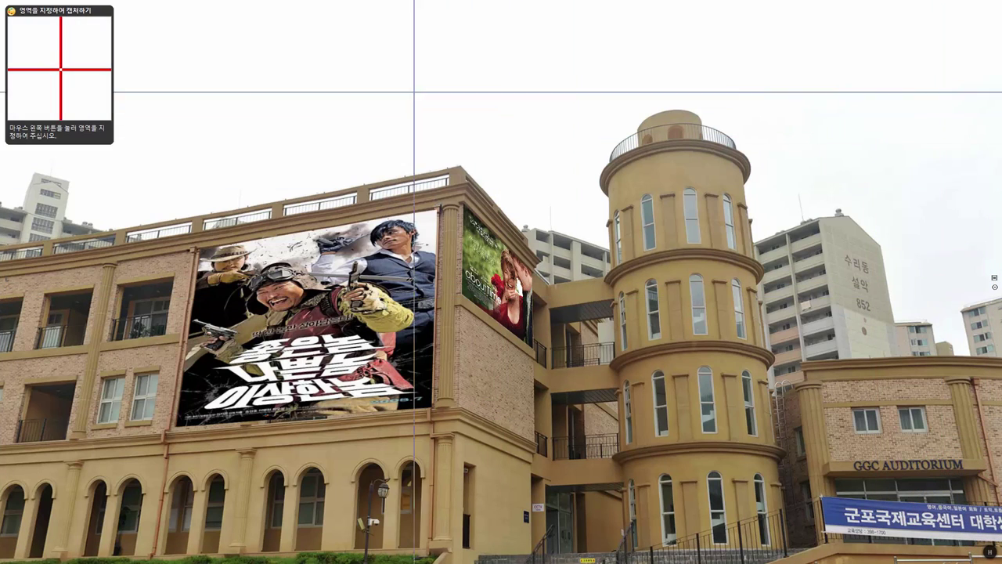
pyautogui.moveTo(349, 119); pyautogui.dragTo(595, 267)
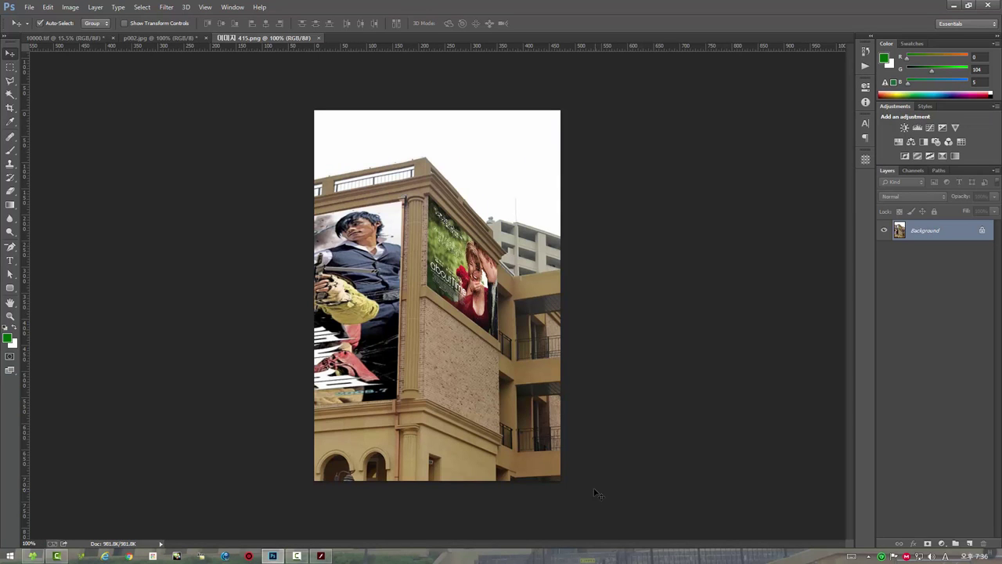
pyautogui.click(320, 556)
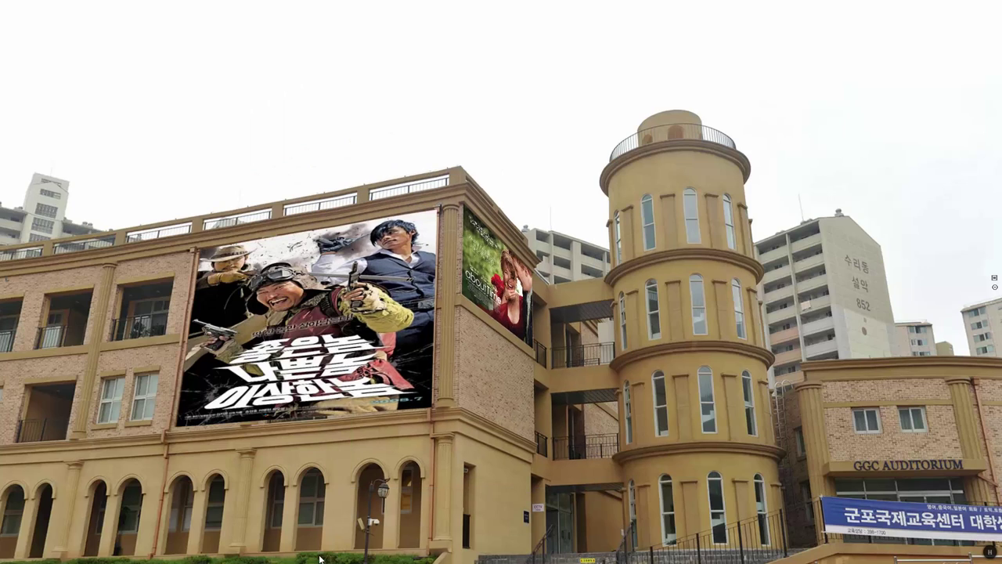
pyautogui.click(993, 288)
pyautogui.moveTo(961, 9)
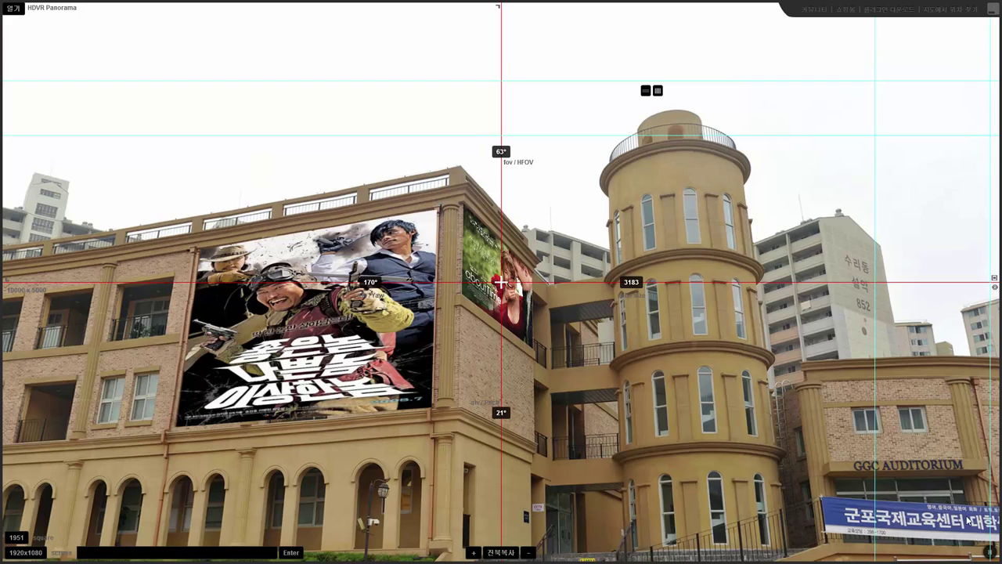
# Step: Reset the view to a 90° field of view and take the player out of full screen
pyautogui.click(988, 553)
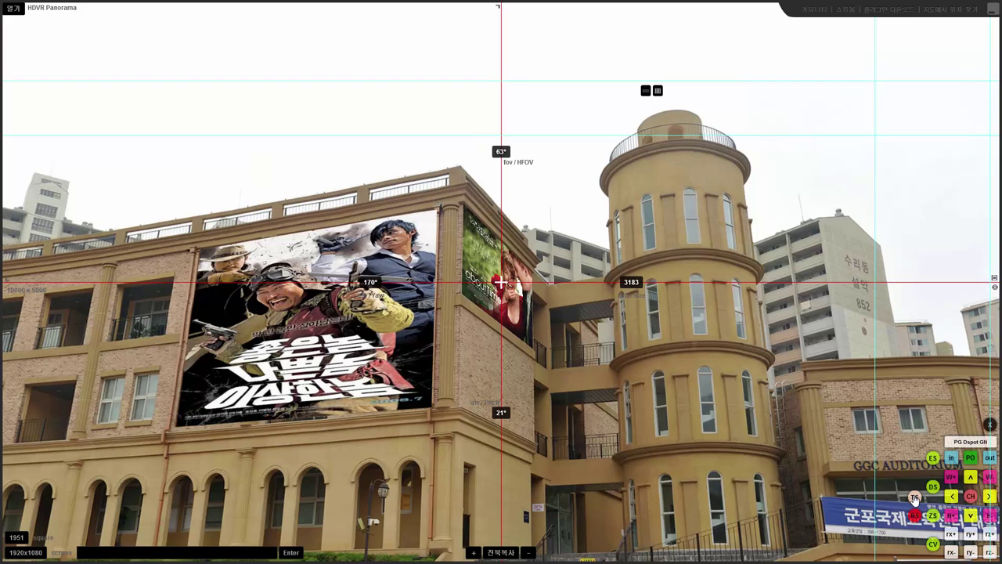
pyautogui.click(914, 498)
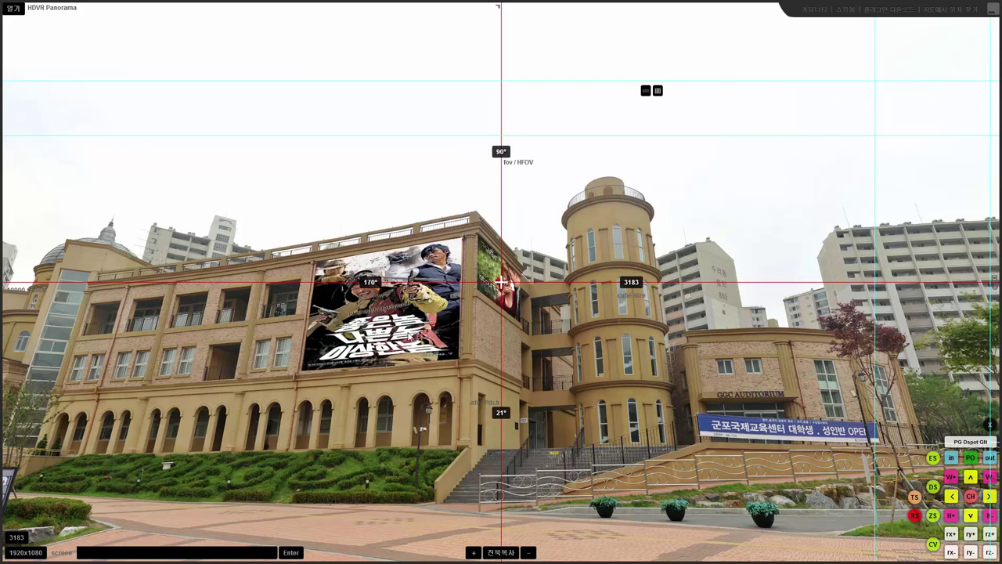
pyautogui.click(992, 14)
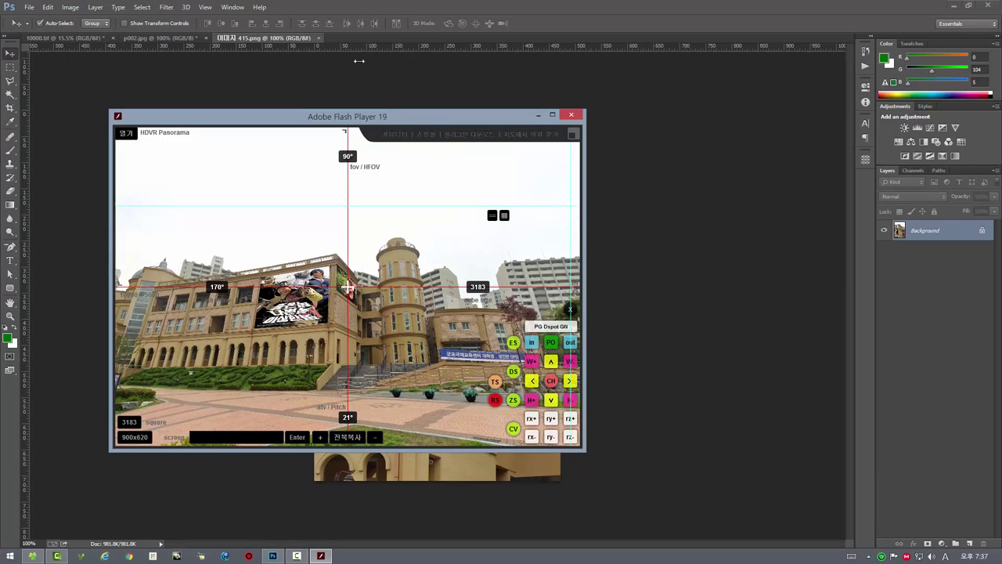
# Step: Start Panorama Tools Extract on 10000.tif and set the view size to 3183 px
pyautogui.click(67, 41)
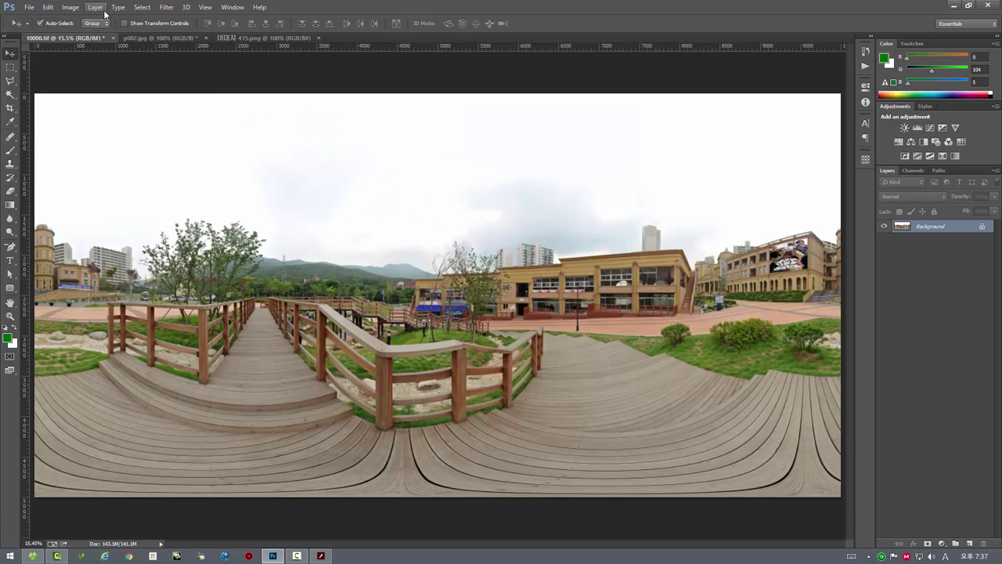
pyautogui.click(166, 7)
pyautogui.moveTo(188, 235)
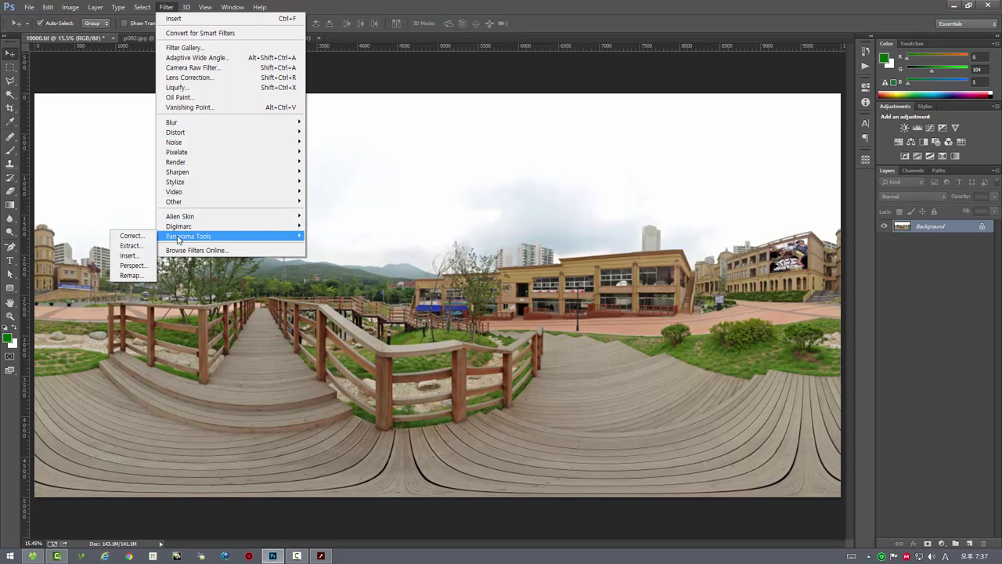
pyautogui.click(130, 245)
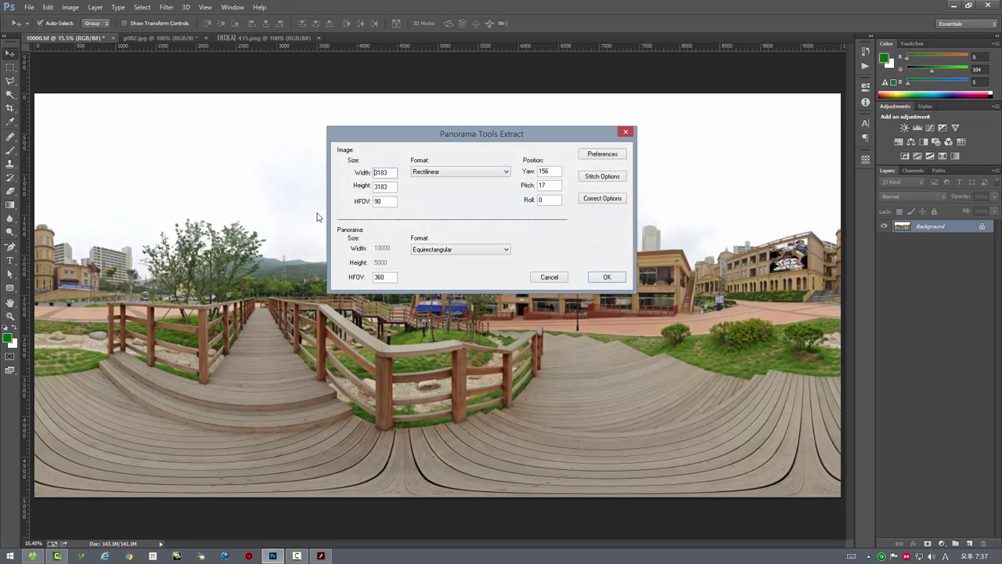
pyautogui.doubleClick(376, 173)
pyautogui.write('3183')
# Step: Set yaw 170 and pitch 21 from the viewer's angles, extract the view, and close the viewer
pyautogui.click(320, 556)
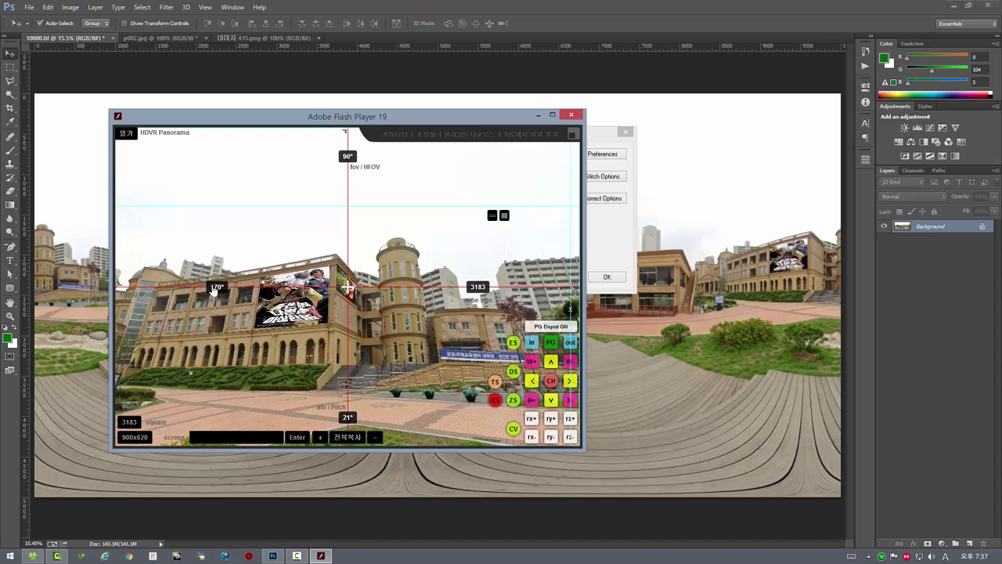
pyautogui.click(607, 233)
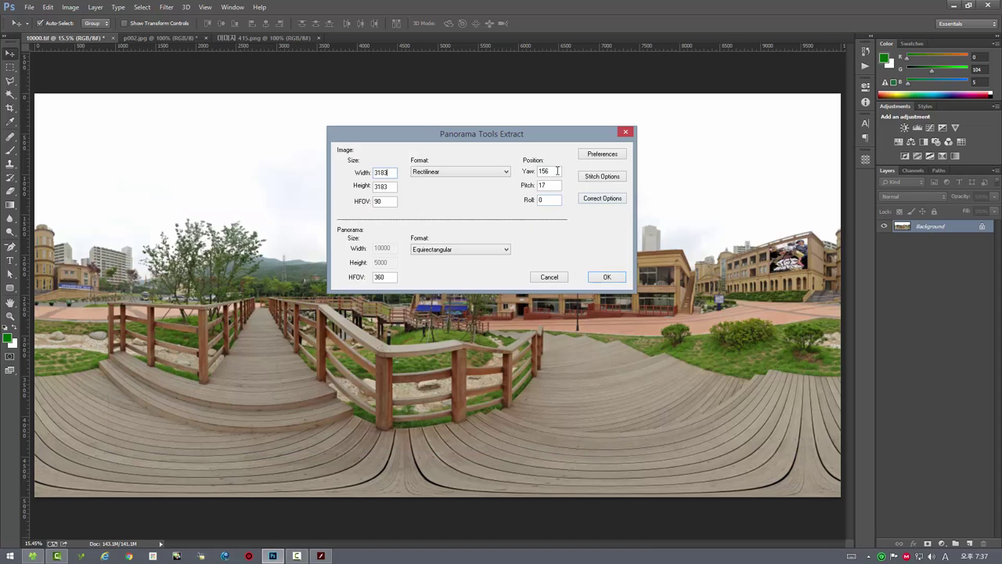
pyautogui.moveTo(556, 170); pyautogui.dragTo(516, 174)
pyautogui.write('170')
pyautogui.click(320, 556)
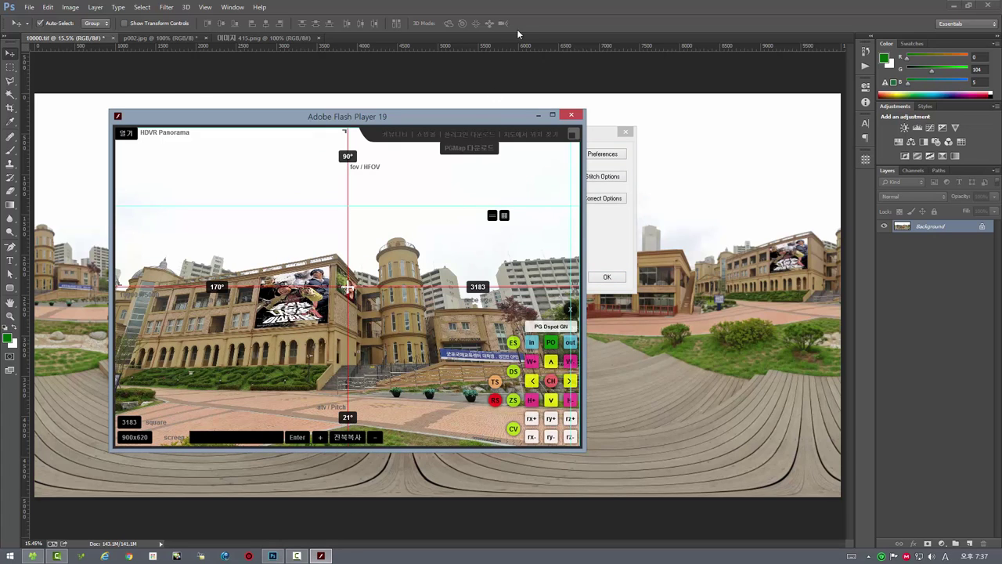
pyautogui.click(547, 4)
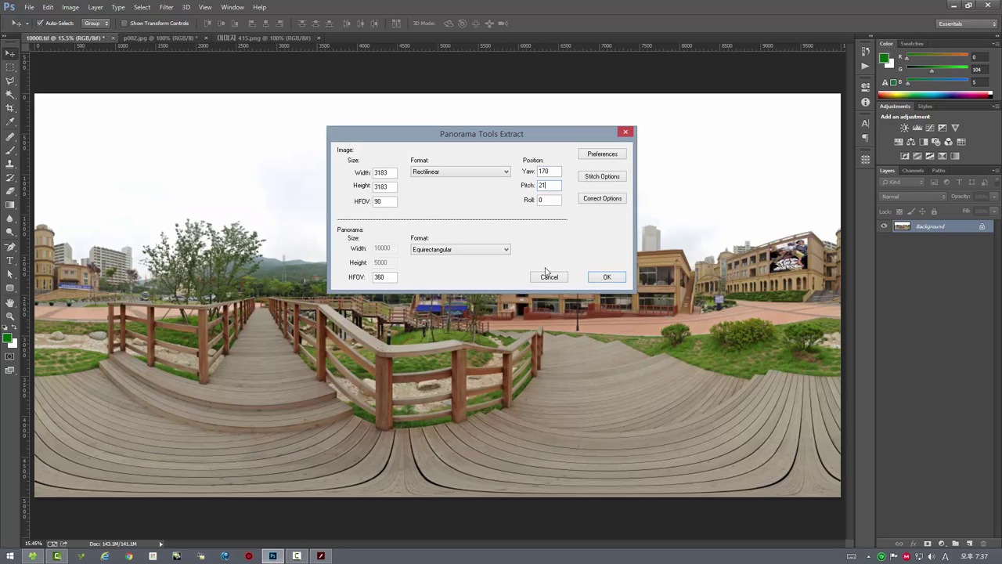
pyautogui.click(608, 278)
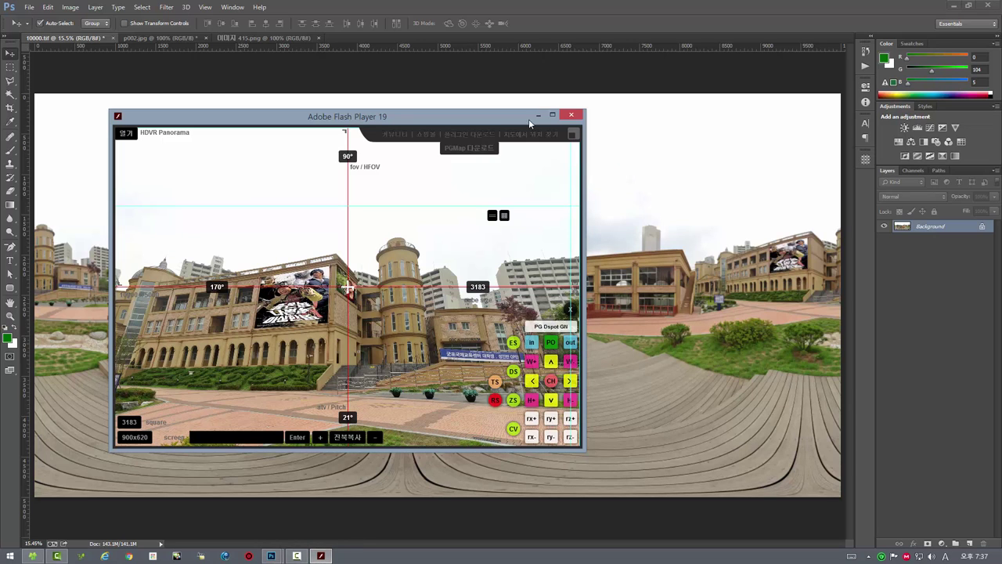
pyautogui.click(572, 117)
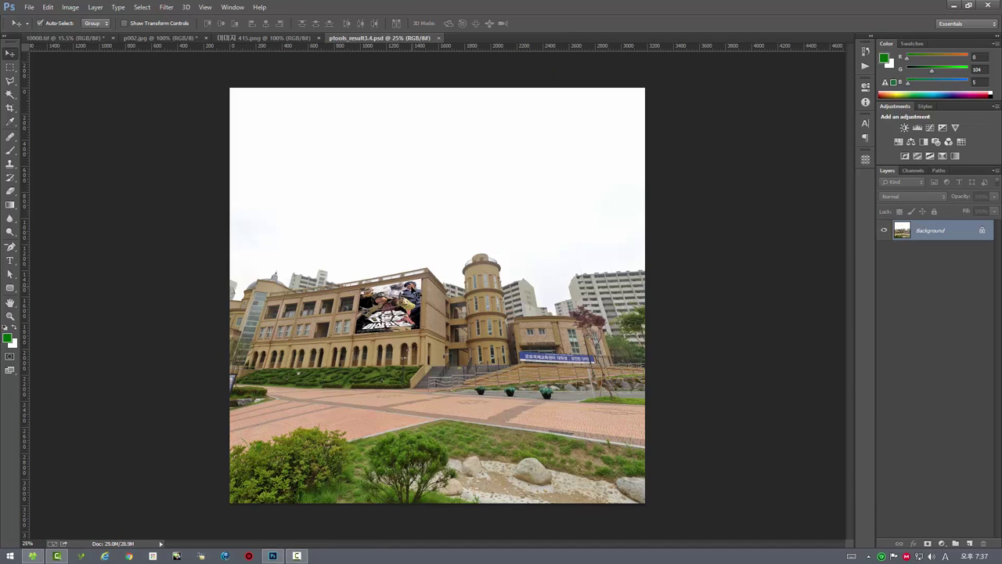
# Step: Paste the captured 415.png image into ptools_result3.4.psd as a new layer
pyautogui.click(268, 39)
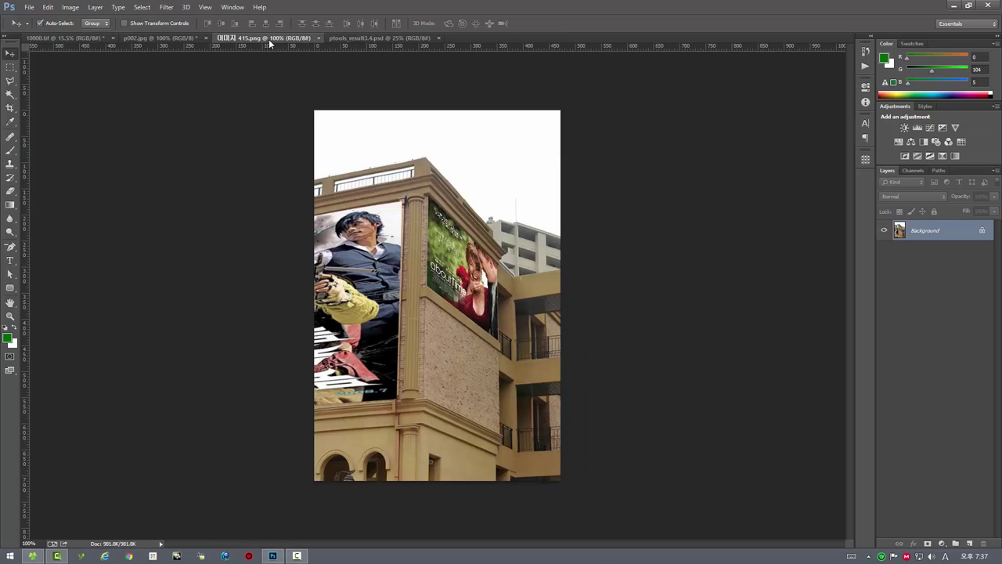
pyautogui.hotkey('ctrl', 'a')
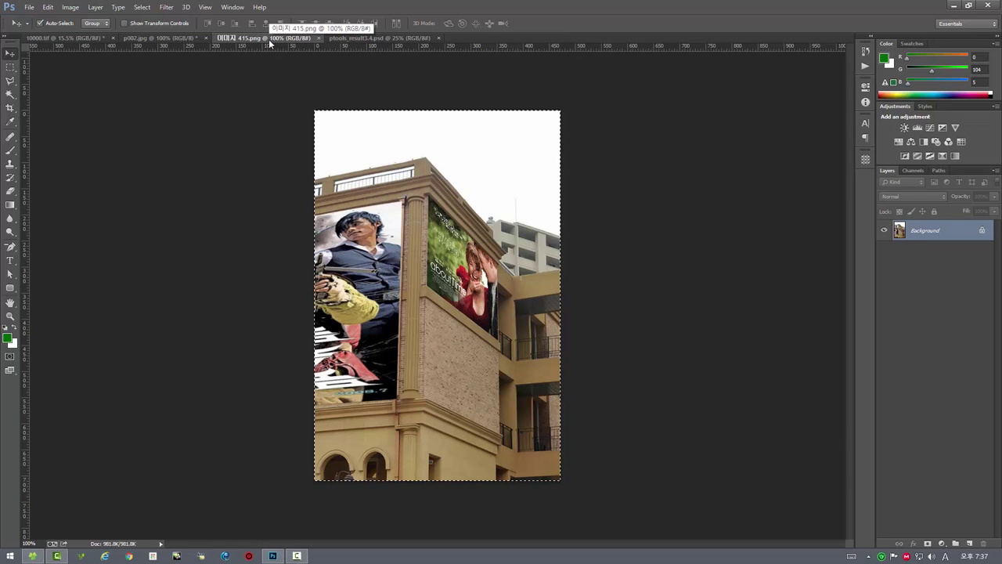
pyautogui.click(370, 39)
pyautogui.hotkey('ctrl', 'v')
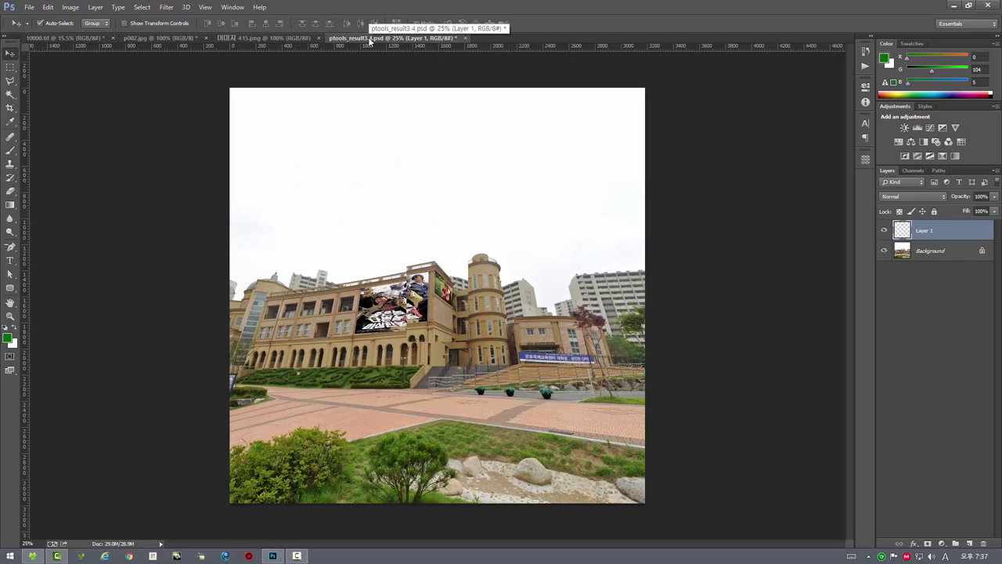
# Step: At 100% zoom, set Layer 1 opacity to 62% and nudge it up onto the walls
pyautogui.doubleClick(10, 315)
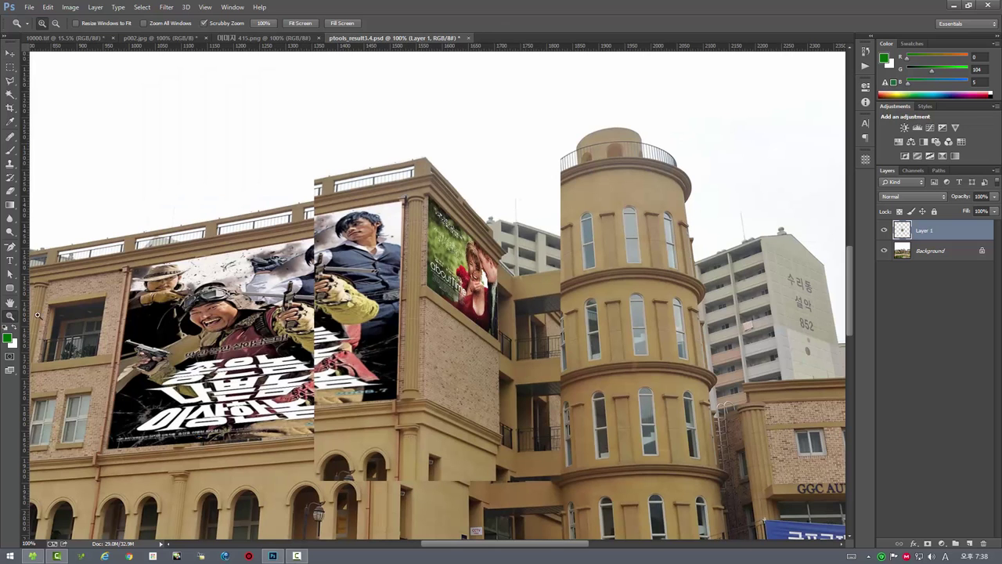
pyautogui.click(11, 53)
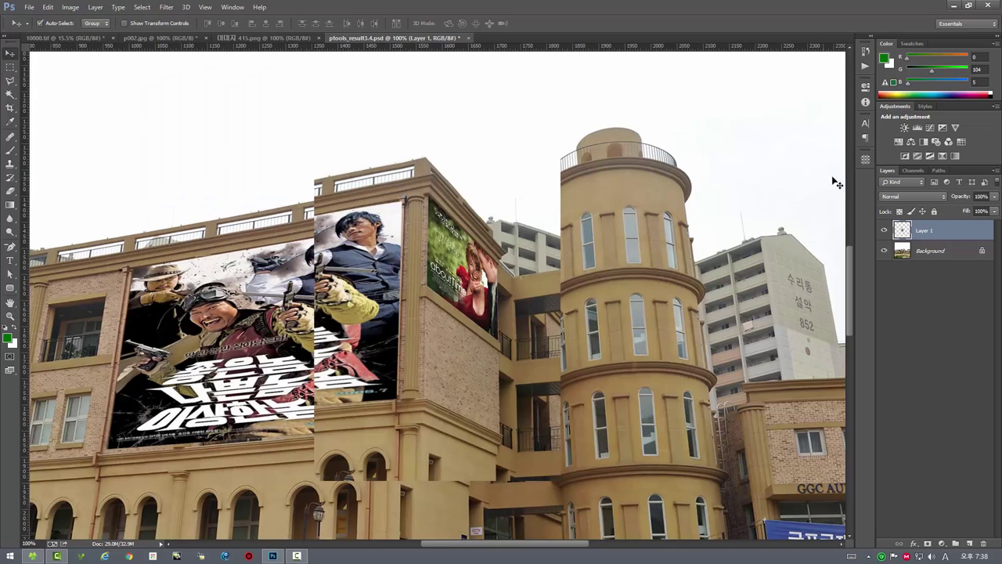
pyautogui.click(992, 198)
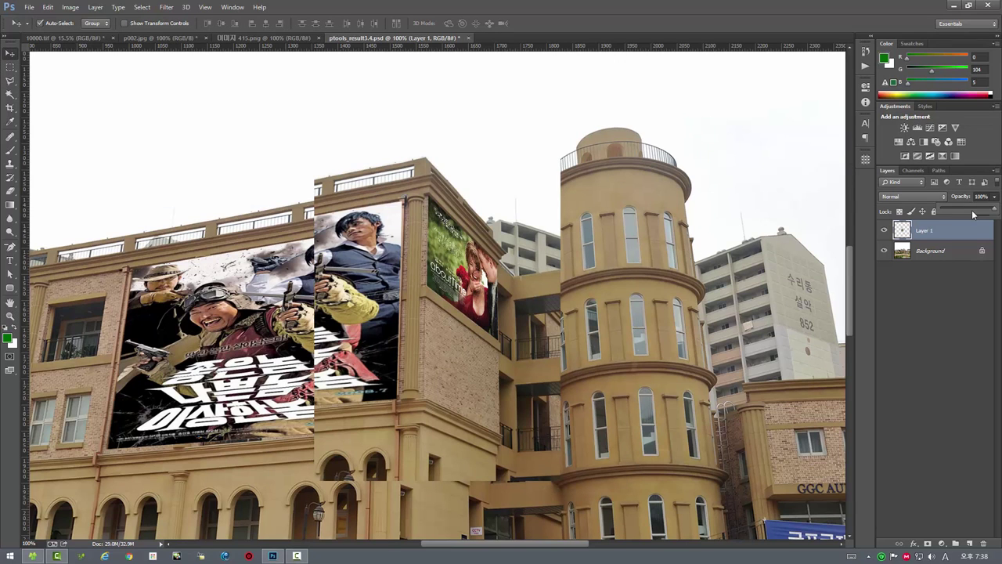
pyautogui.moveTo(975, 212); pyautogui.dragTo(972, 212)
pyautogui.moveTo(497, 237)
pyautogui.mouseDown()
pyautogui.moveTo(454, 270)
pyautogui.moveTo(442, 297)
pyautogui.mouseUp()
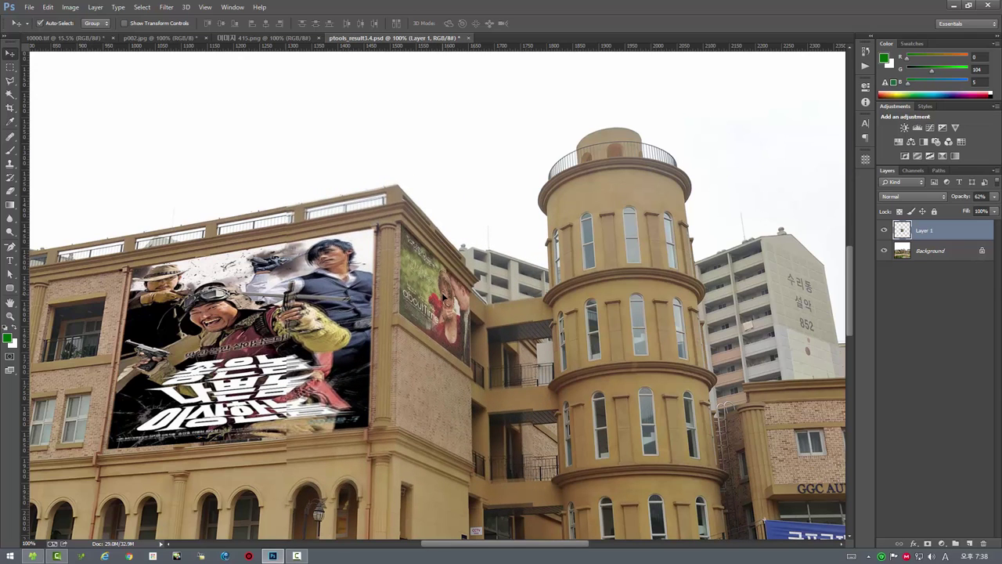
pyautogui.press('Up')
pyautogui.press('Up')
pyautogui.press('Up')
pyautogui.press('Up')
pyautogui.press('Up')
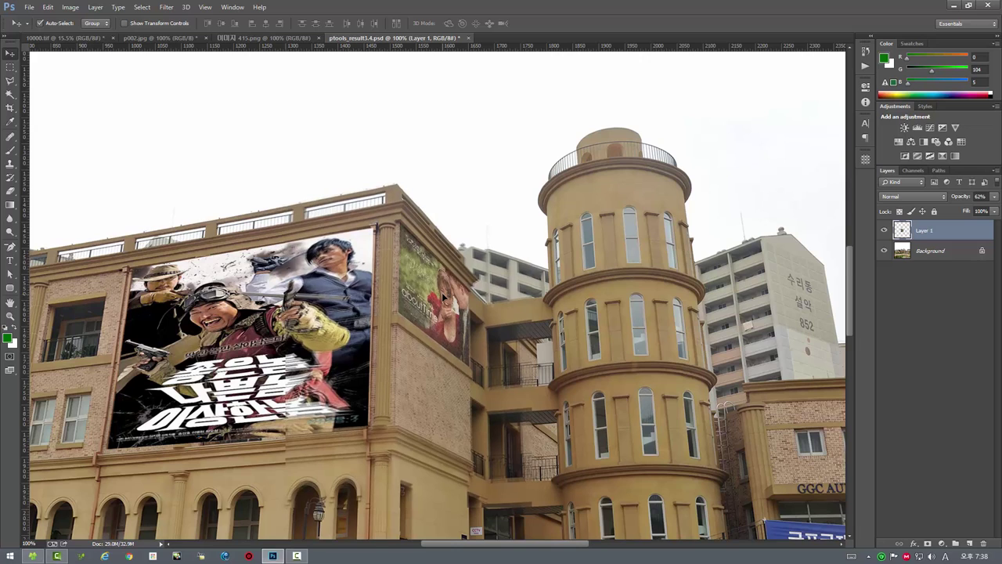
pyautogui.press('Up')
pyautogui.press('Up')
pyautogui.press('Up')
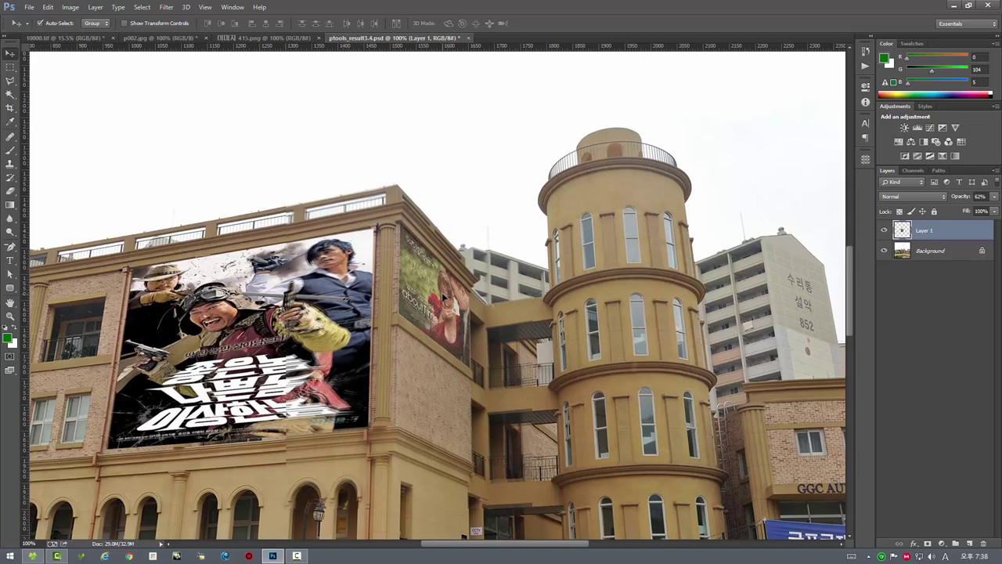
pyautogui.press('Left')
pyautogui.press('Right')
pyautogui.press('Up')
pyautogui.press('Up')
# Step: Draw a polygonal-lasso selection around the side poster on the wall
pyautogui.click(884, 231)
pyautogui.click(885, 230)
pyautogui.click(10, 80)
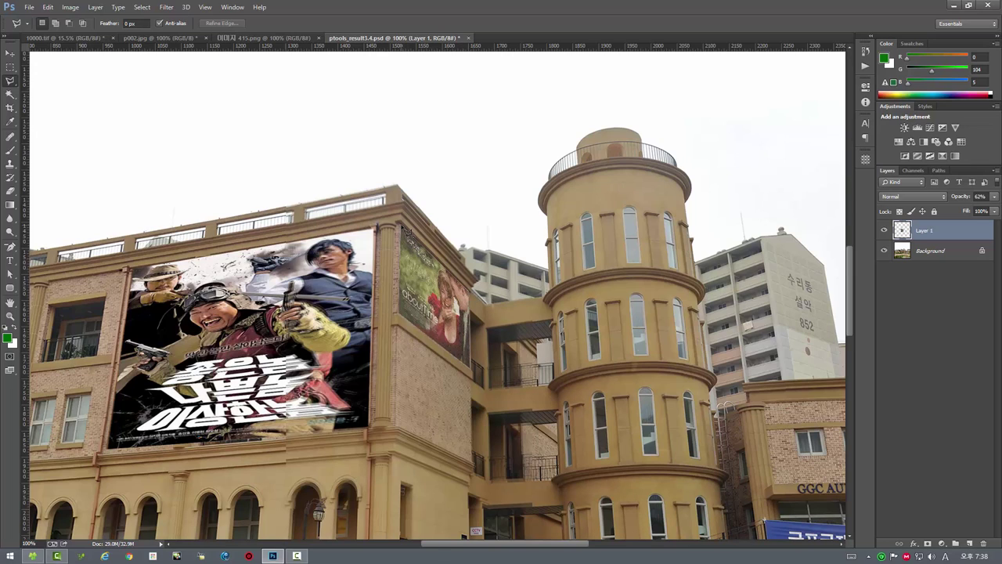
pyautogui.click(404, 229)
# Step: Delete everything outside the side poster, deselect, and restore Layer 1 to 100% opacity
pyautogui.click(141, 7)
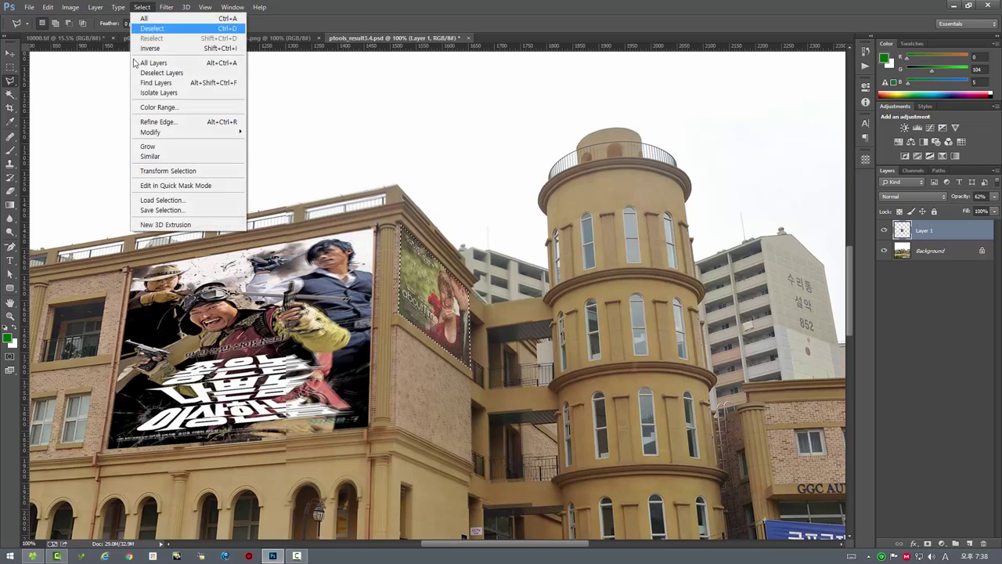
pyautogui.click(154, 50)
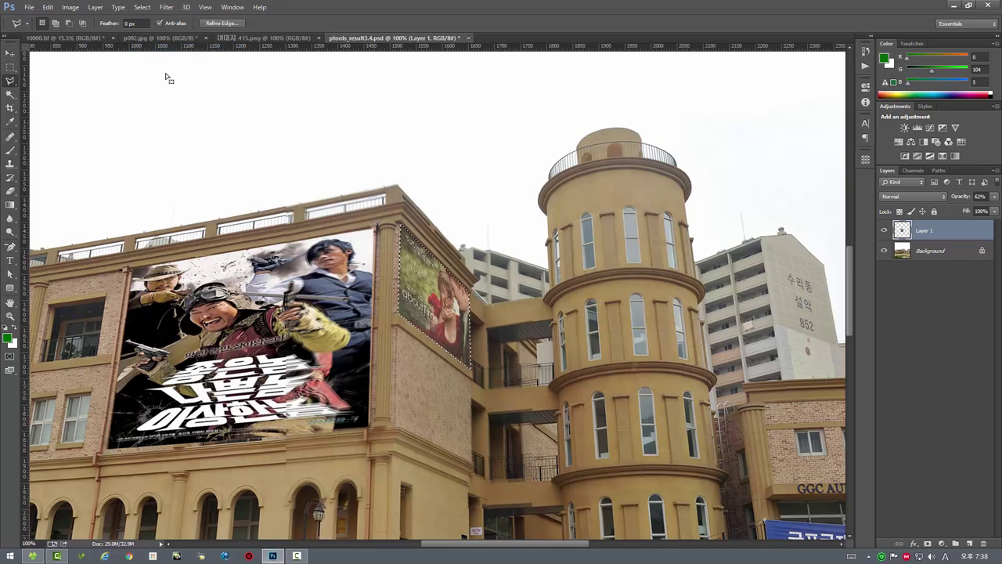
pyautogui.press('Delete')
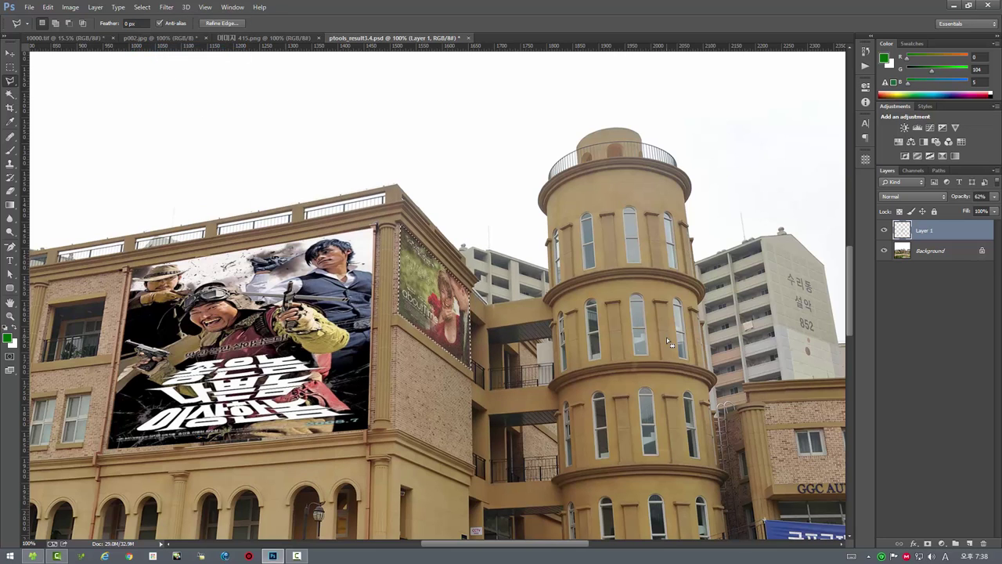
pyautogui.hotkey('ctrl', 'd')
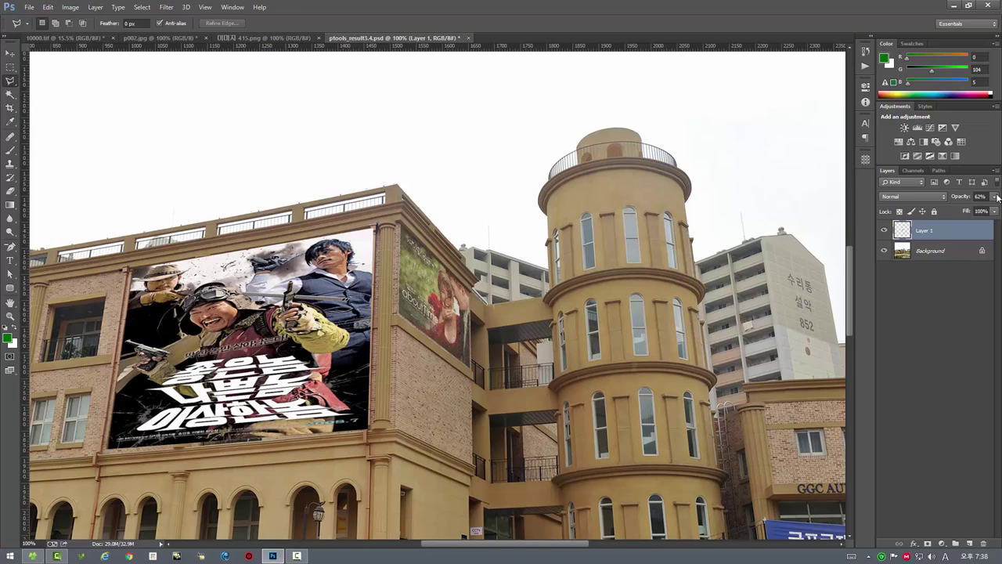
pyautogui.click(996, 196)
pyautogui.moveTo(983, 211); pyautogui.dragTo(997, 212)
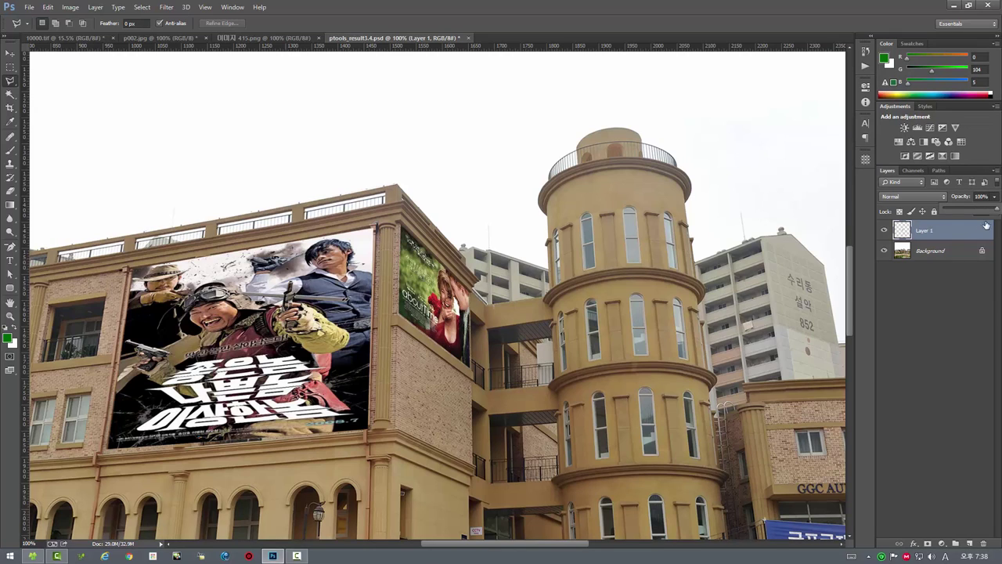
# Step: Flatten the image, insert it back into the panorama with Panorama Tools Insert, and select all
pyautogui.click(994, 170)
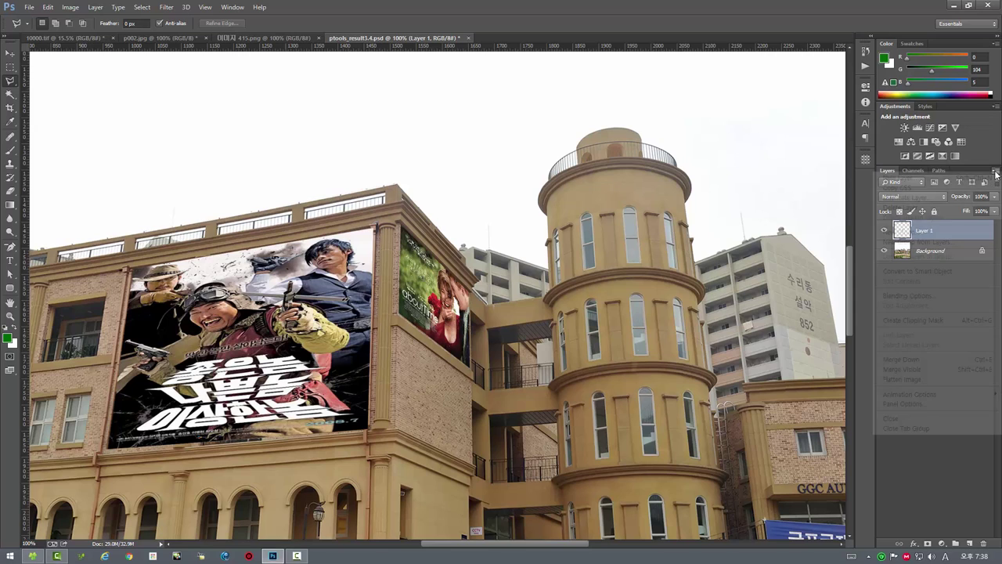
pyautogui.click(905, 379)
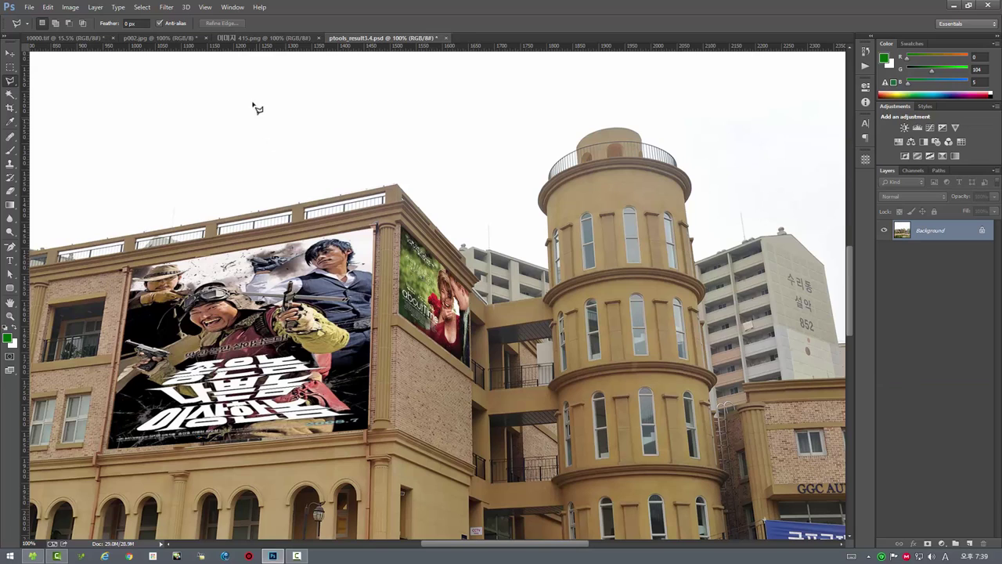
pyautogui.click(168, 8)
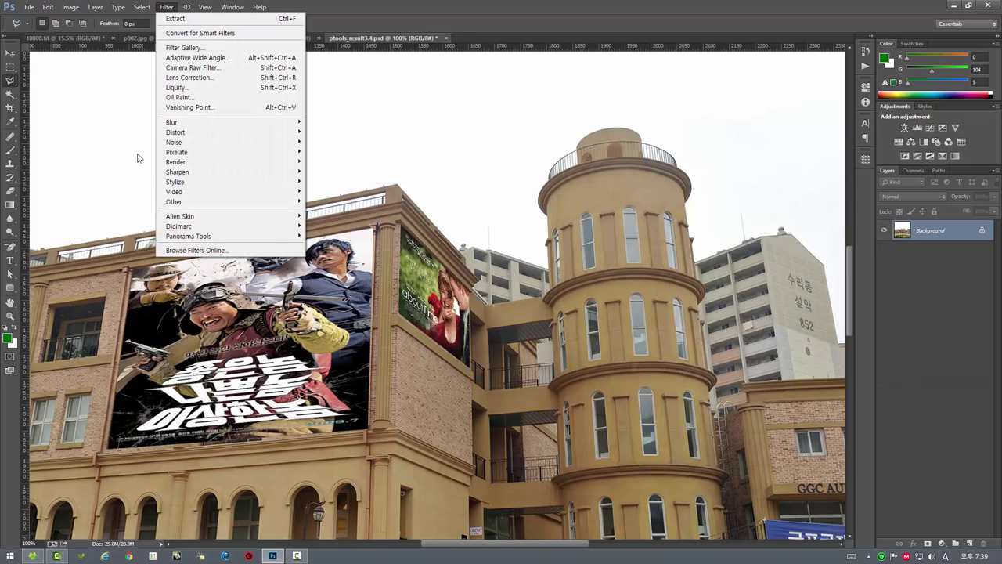
pyautogui.moveTo(189, 236)
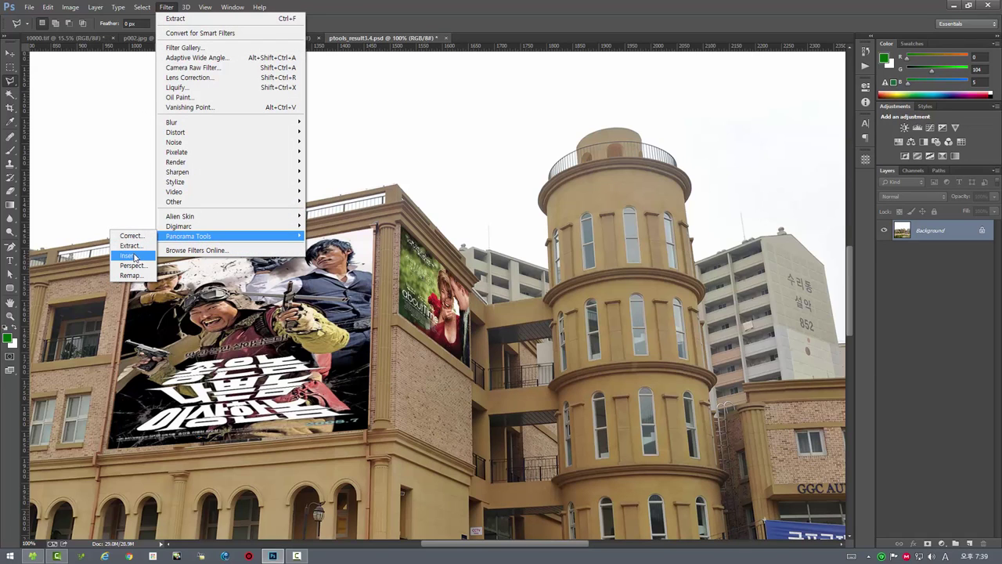
pyautogui.click(128, 255)
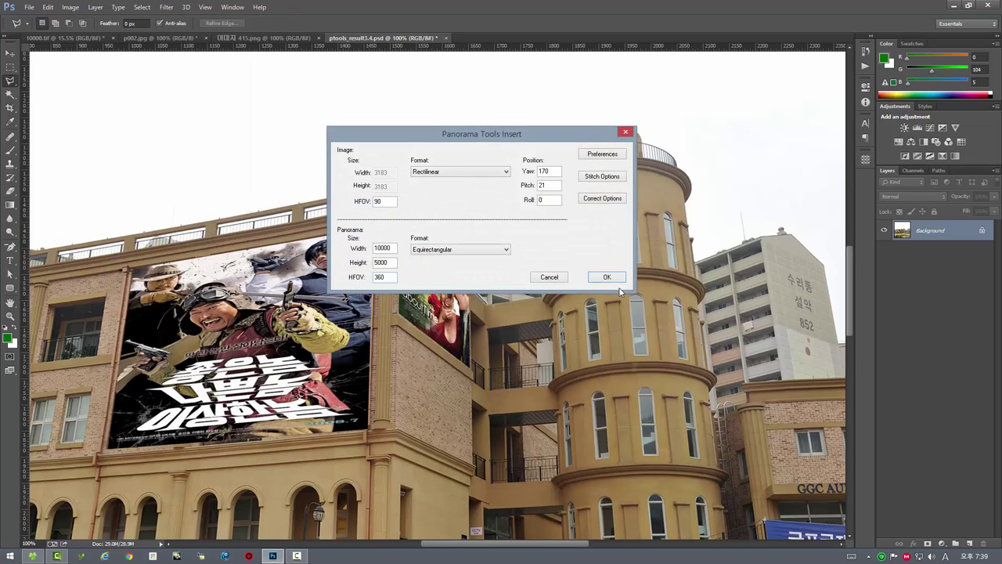
pyautogui.click(611, 278)
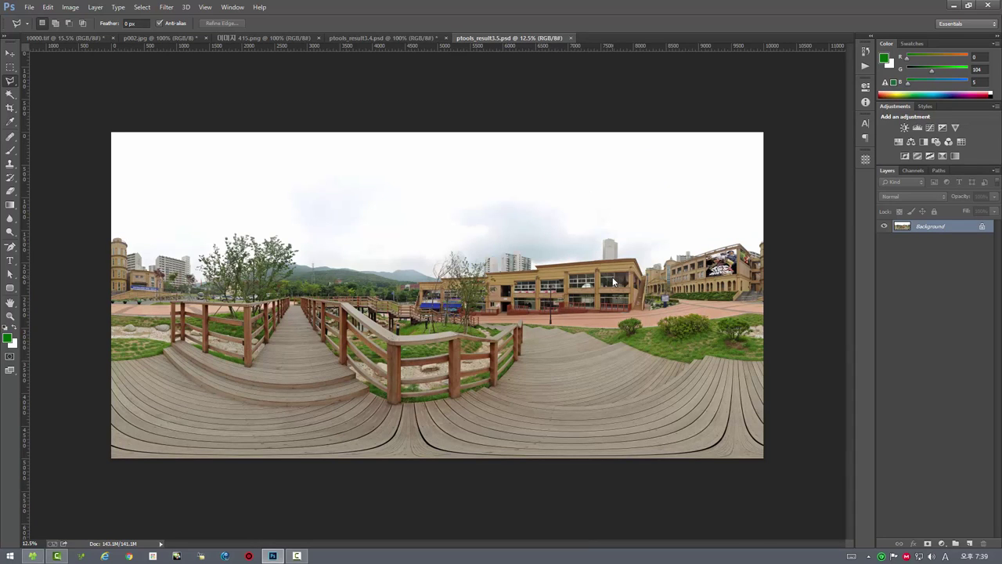
pyautogui.hotkey('ctrl', 'a')
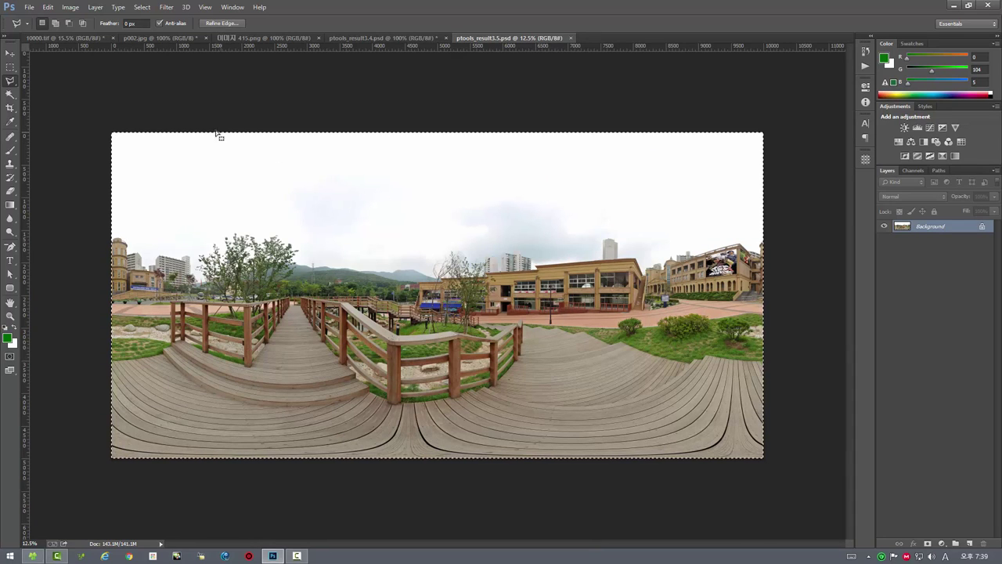
# Step: Paste the new panorama into 10000.tif, merge it down, and close ptools_result3.5.psd
pyautogui.click(43, 39)
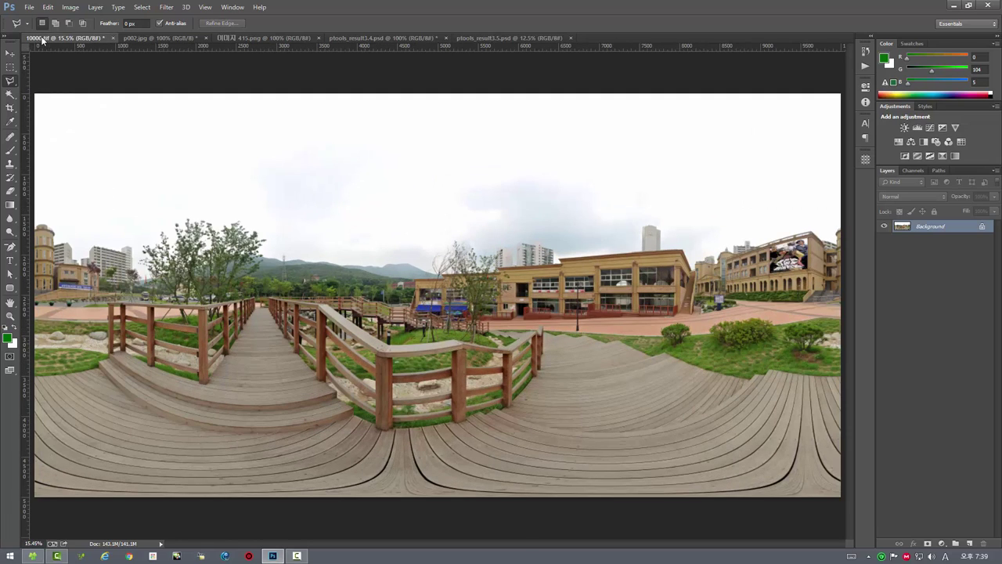
pyautogui.hotkey('ctrl', 'v')
pyautogui.hotkey('ctrl', 'e')
pyautogui.click(527, 38)
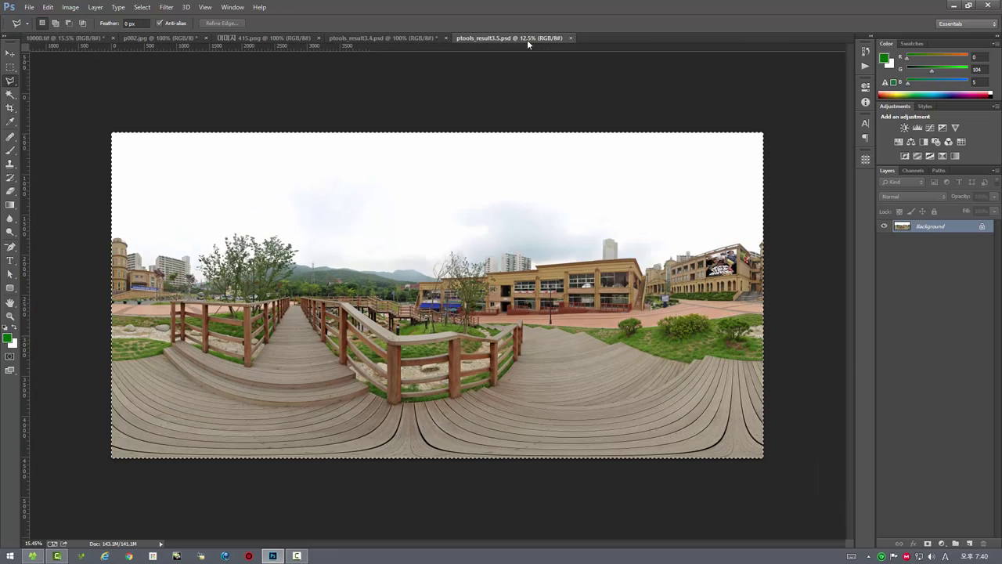
pyautogui.click(571, 38)
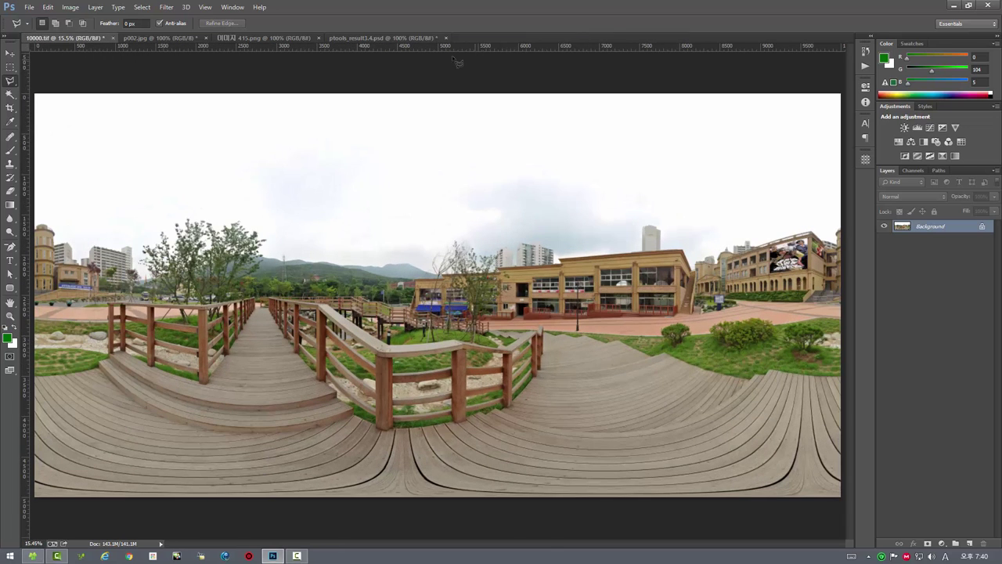
pyautogui.click(395, 39)
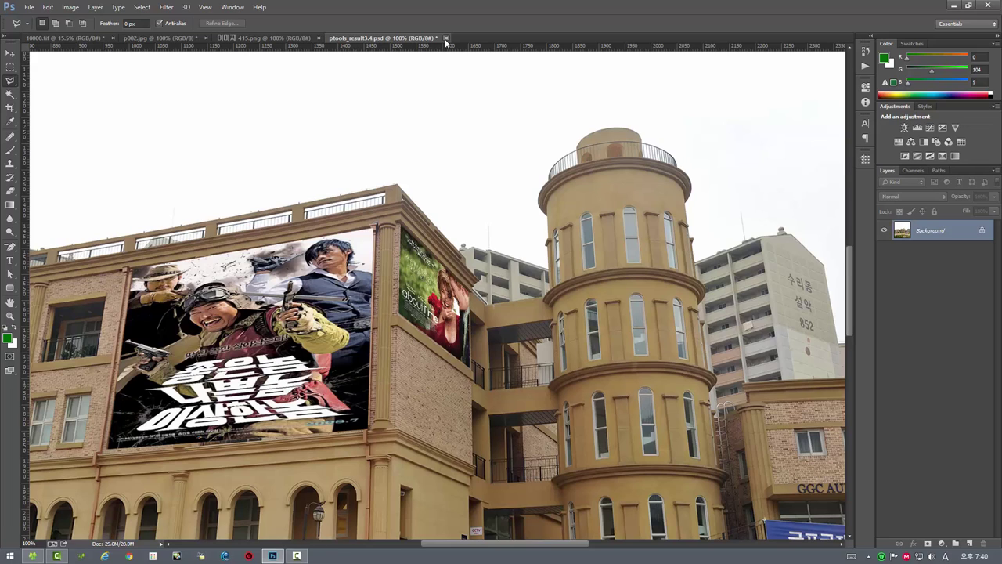
# Step: Close ptools_result3.4.psd, 415.png and p002.jpg without saving changes
pyautogui.click(445, 39)
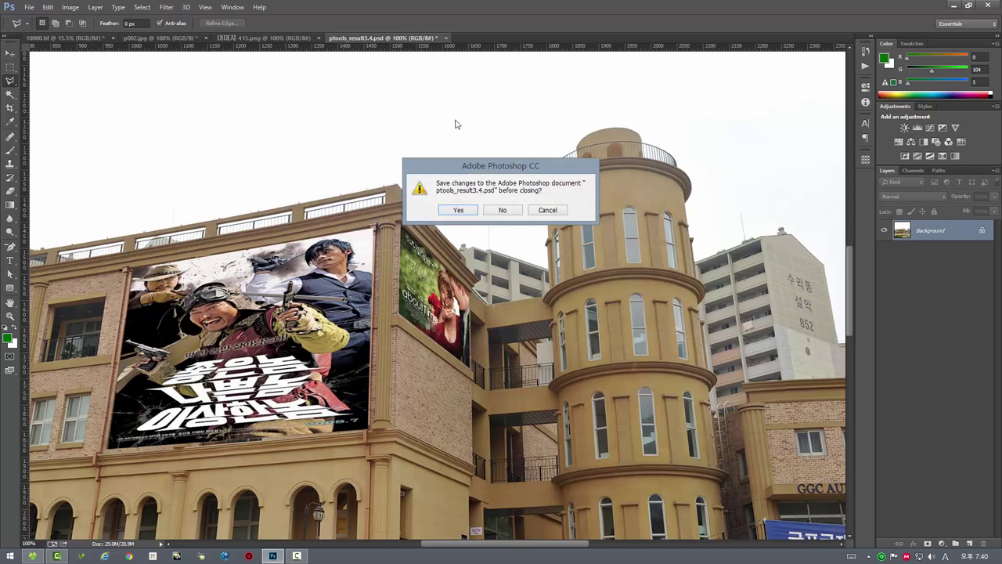
pyautogui.click(504, 211)
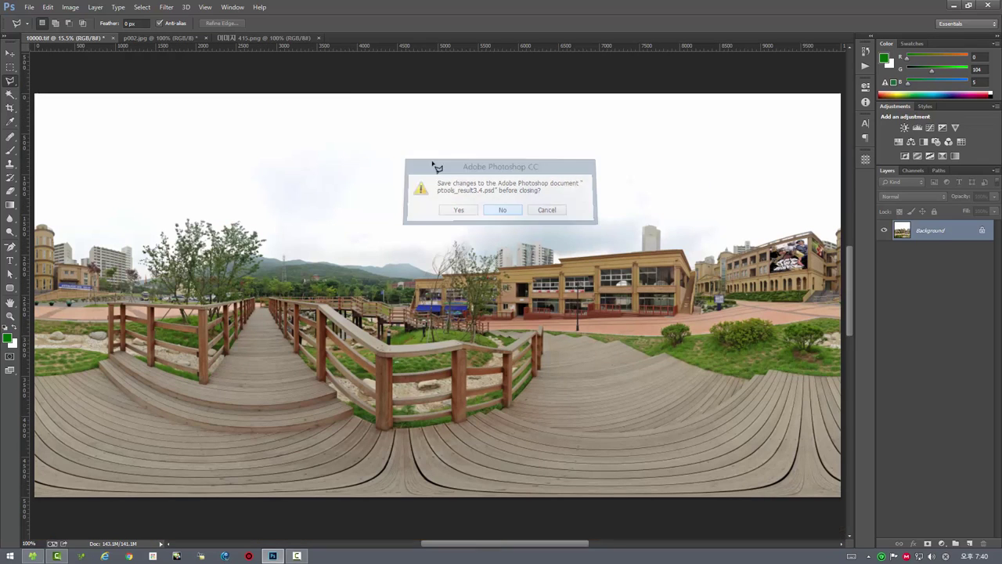
pyautogui.click(319, 38)
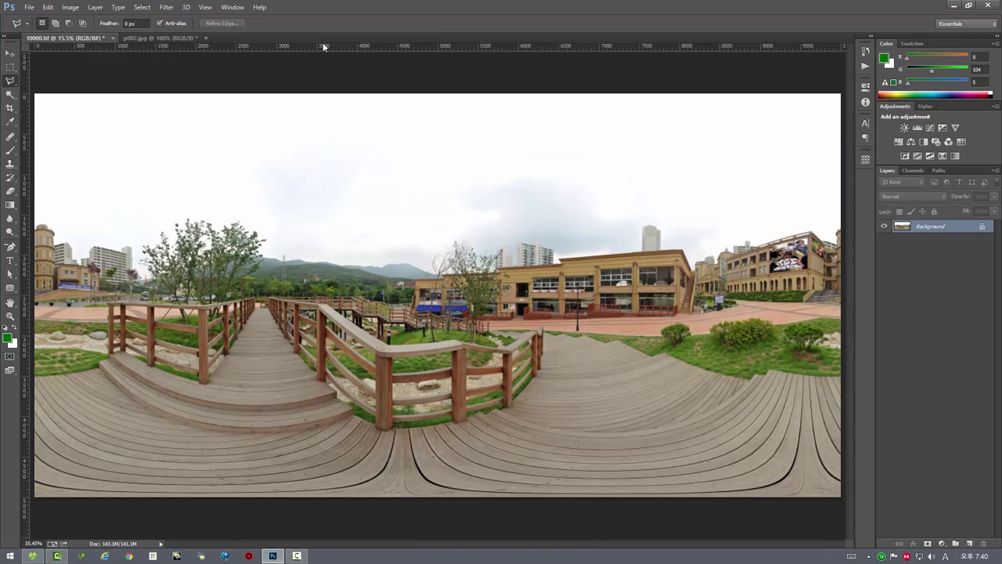
pyautogui.click(167, 37)
pyautogui.click(206, 38)
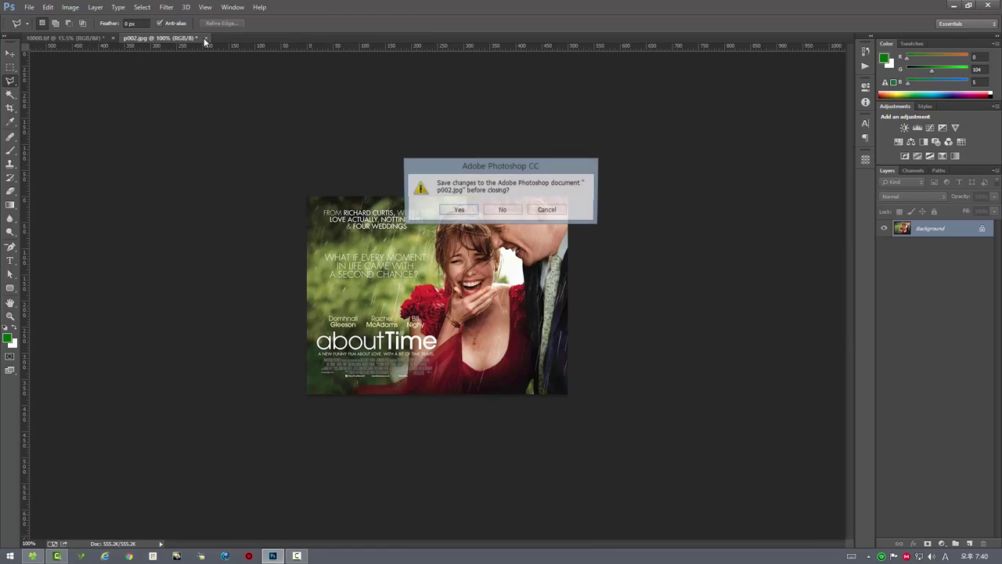
pyautogui.click(502, 209)
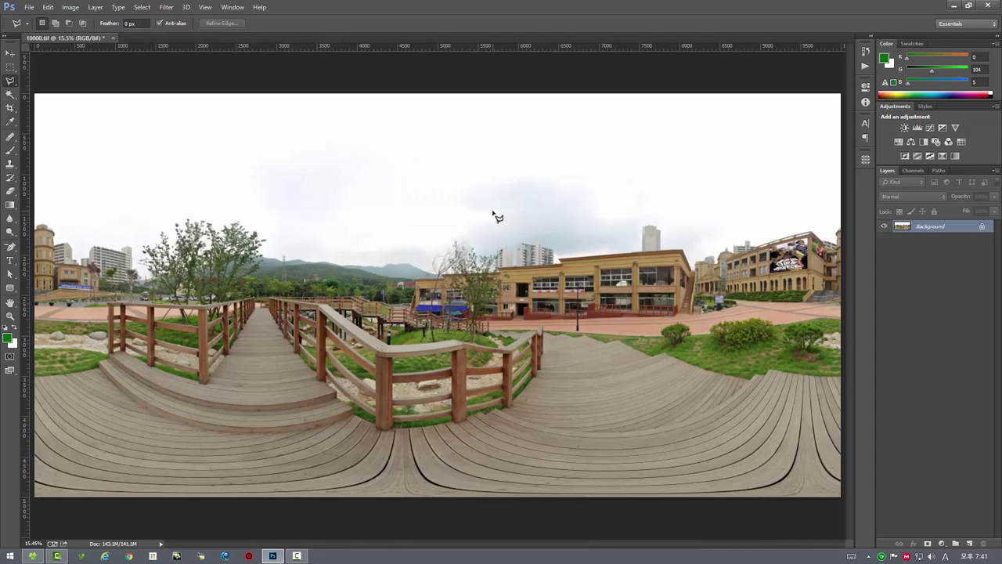
# Step: Save 10000.tif and review its File Info before closing the dialog
pyautogui.hotkey('ctrl', 's')
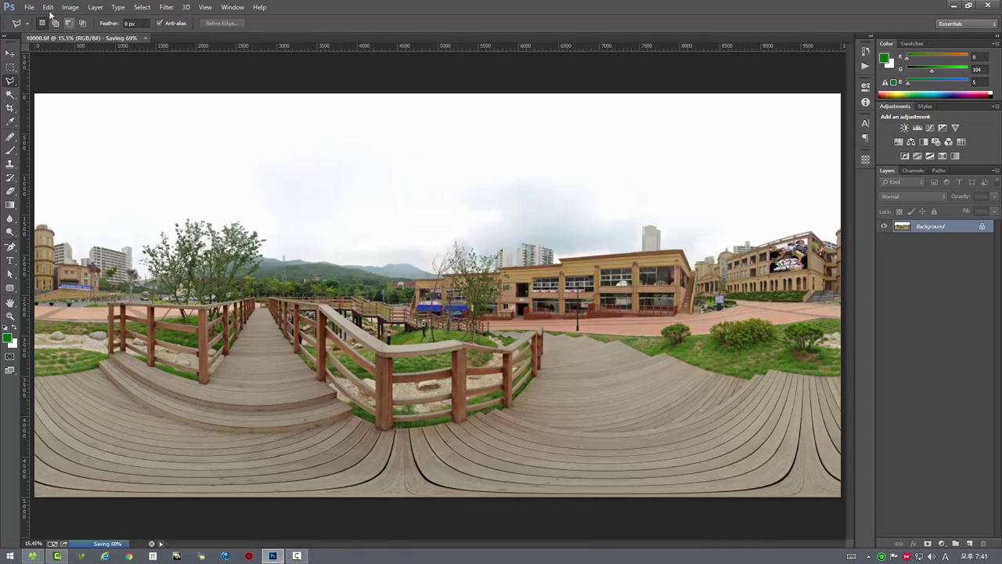
pyautogui.click(71, 9)
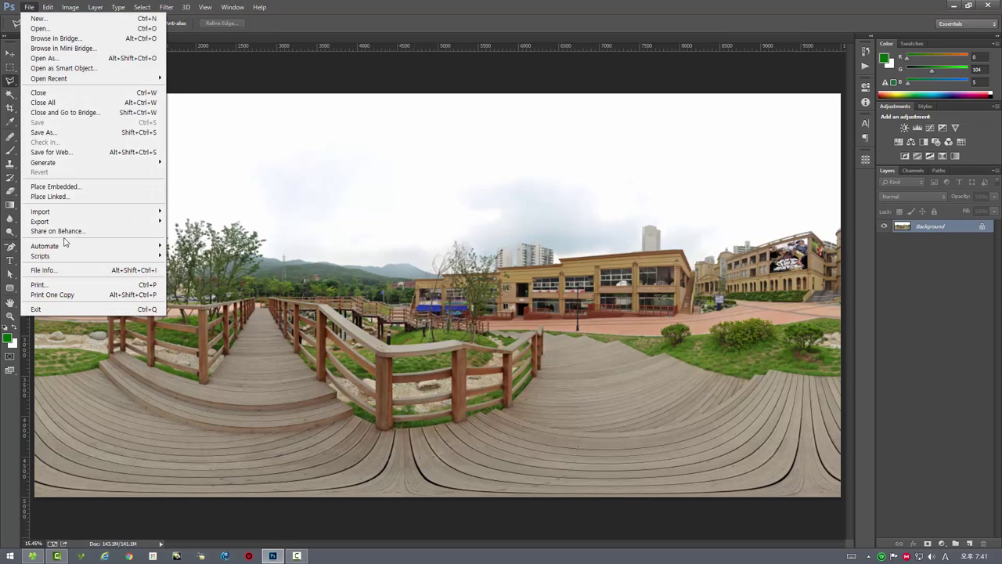
pyautogui.moveTo(40, 255)
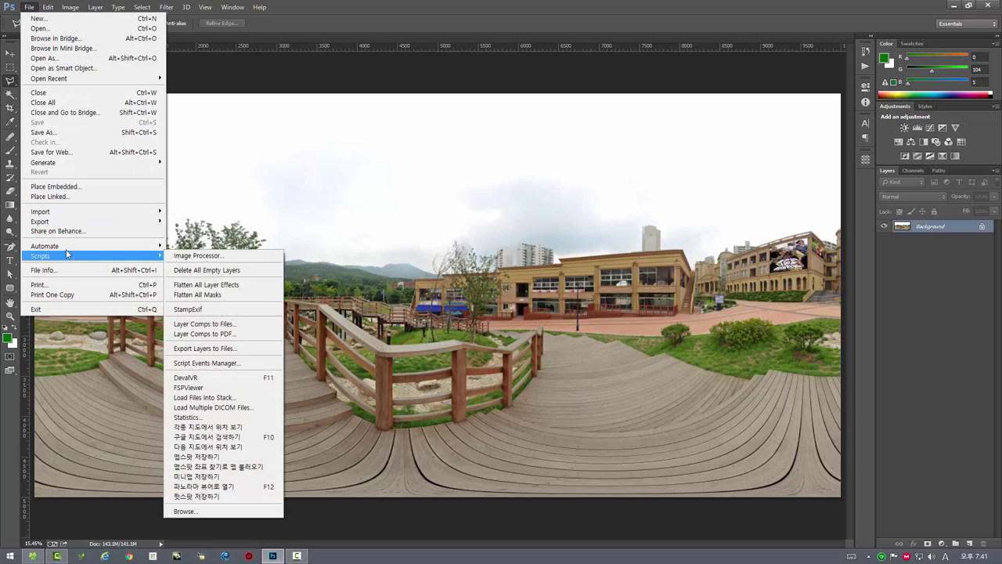
pyautogui.click(73, 269)
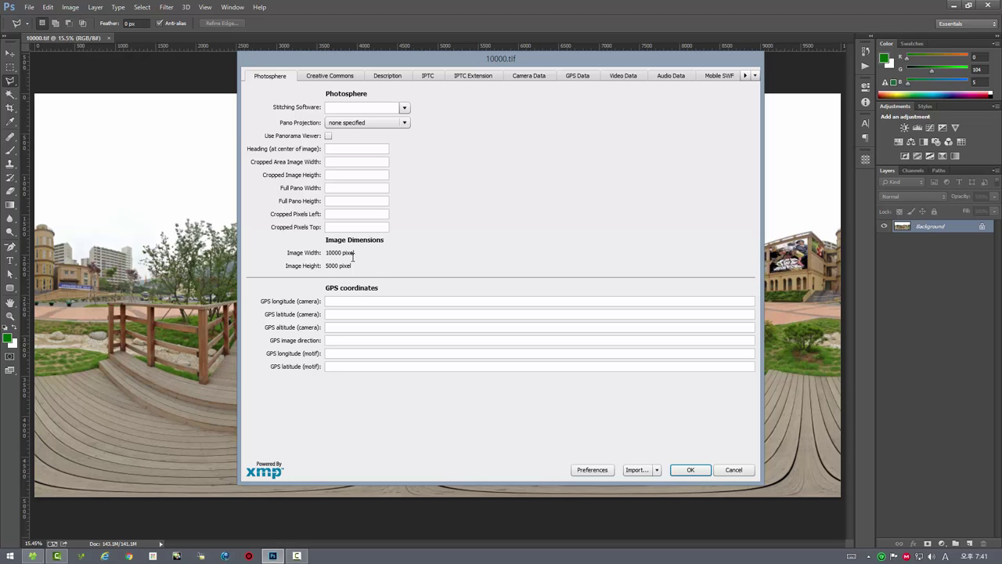
pyautogui.click(691, 470)
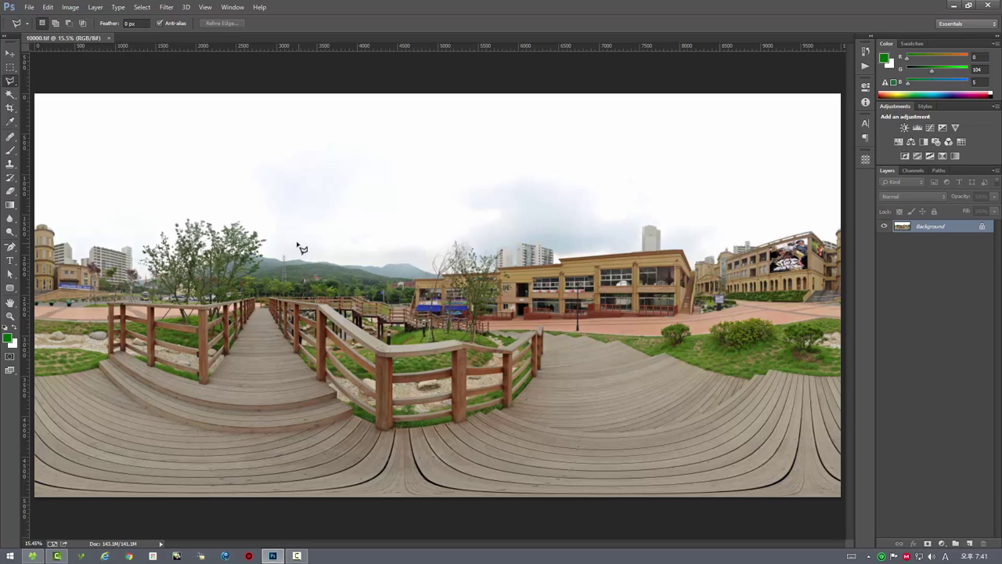
# Step: Close 10000.tif, check 001.jpg's Photosphere file info, and view it at actual size
pyautogui.click(108, 38)
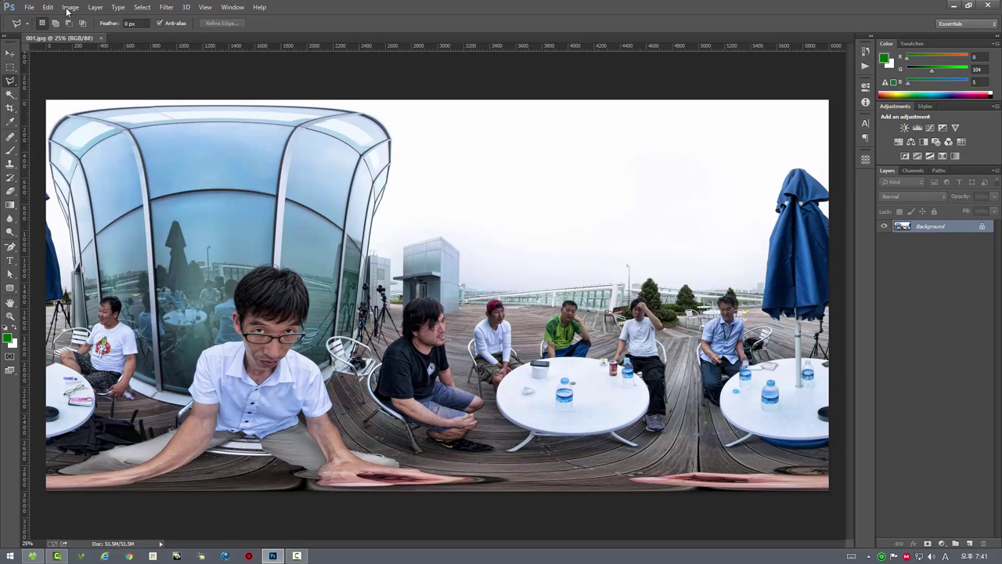
pyautogui.click(67, 9)
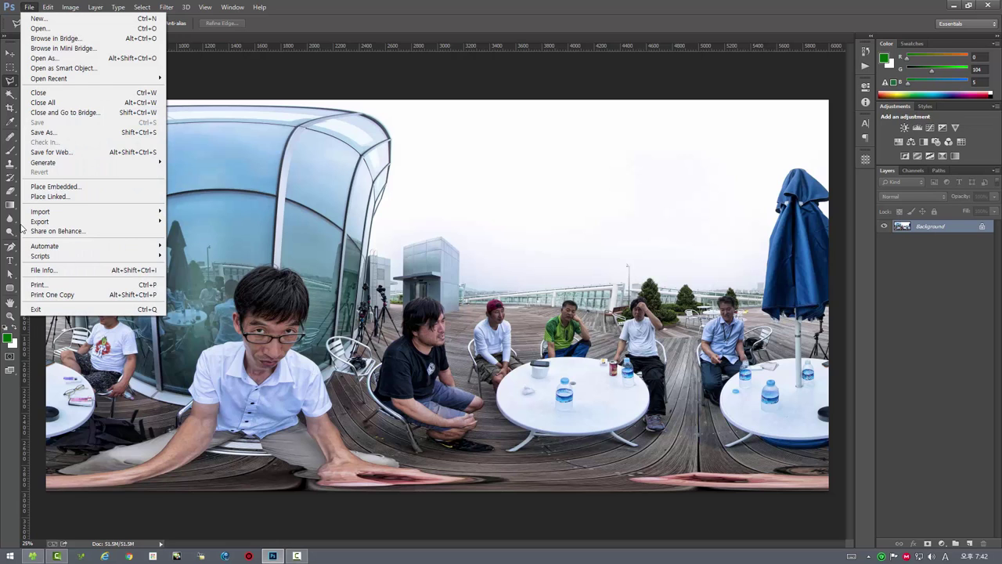
pyautogui.click(35, 269)
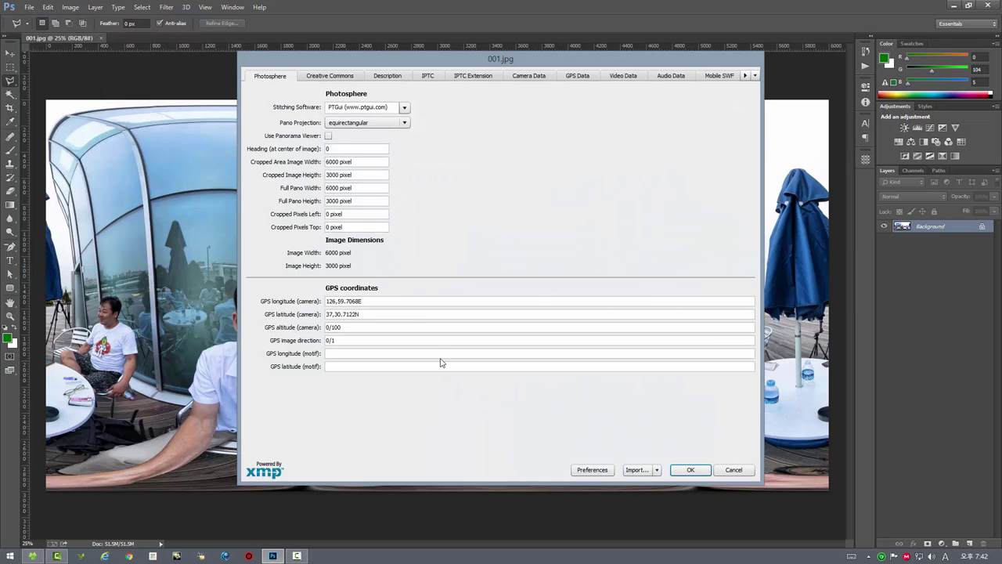
pyautogui.click(690, 469)
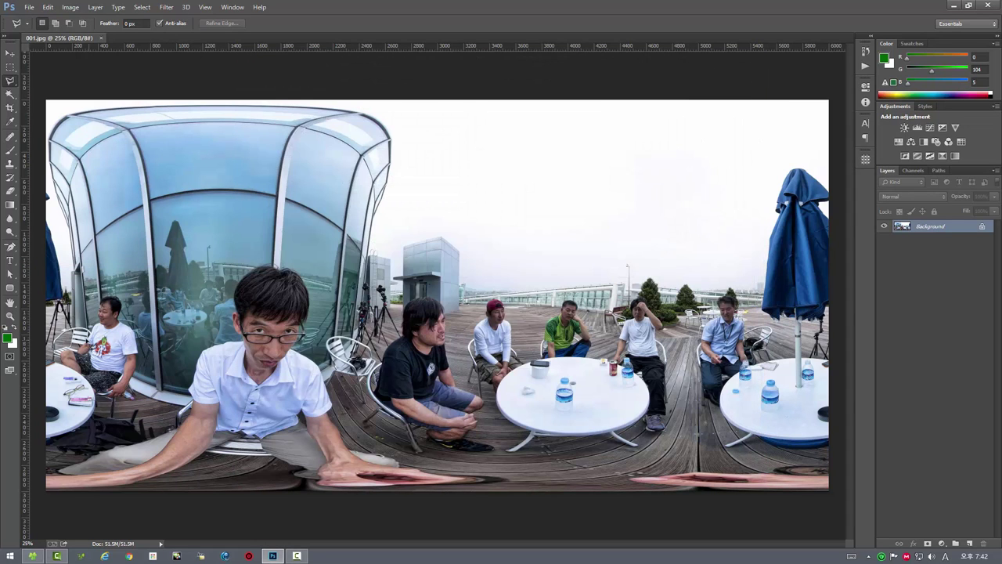
pyautogui.doubleClick(11, 316)
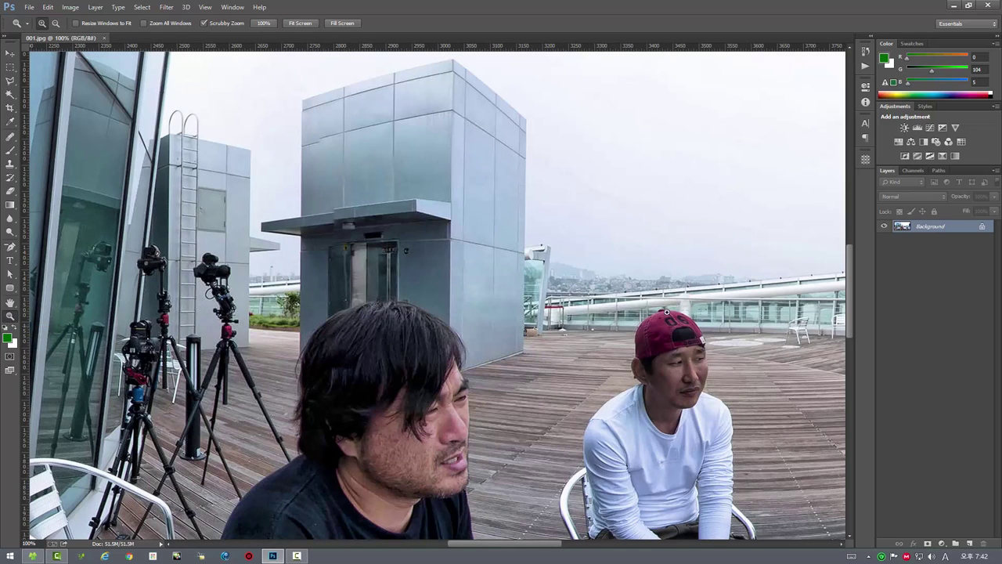
# Step: Add vertical and horizontal centre guides to 001.jpg with GuideGuide
pyautogui.click(864, 160)
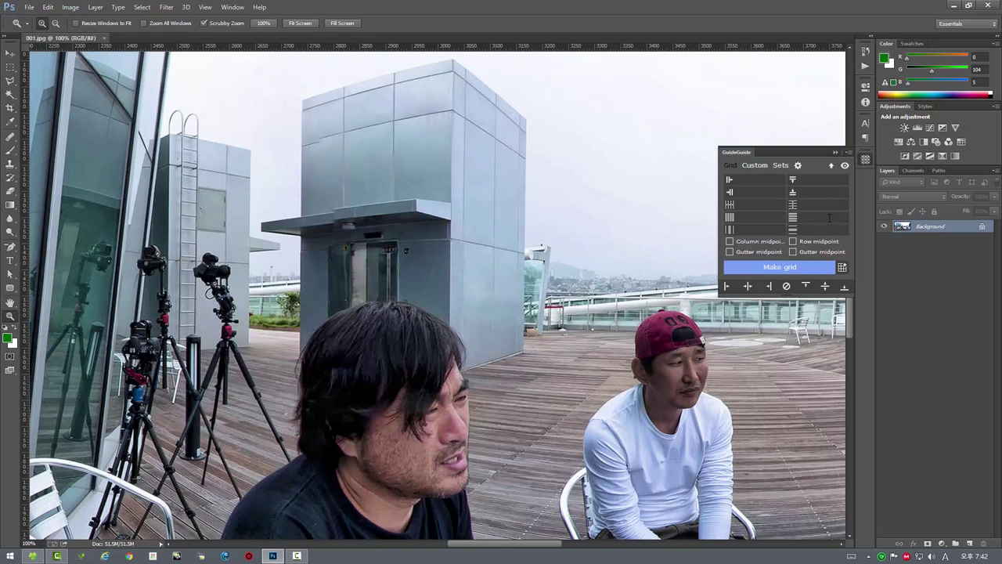
pyautogui.click(746, 287)
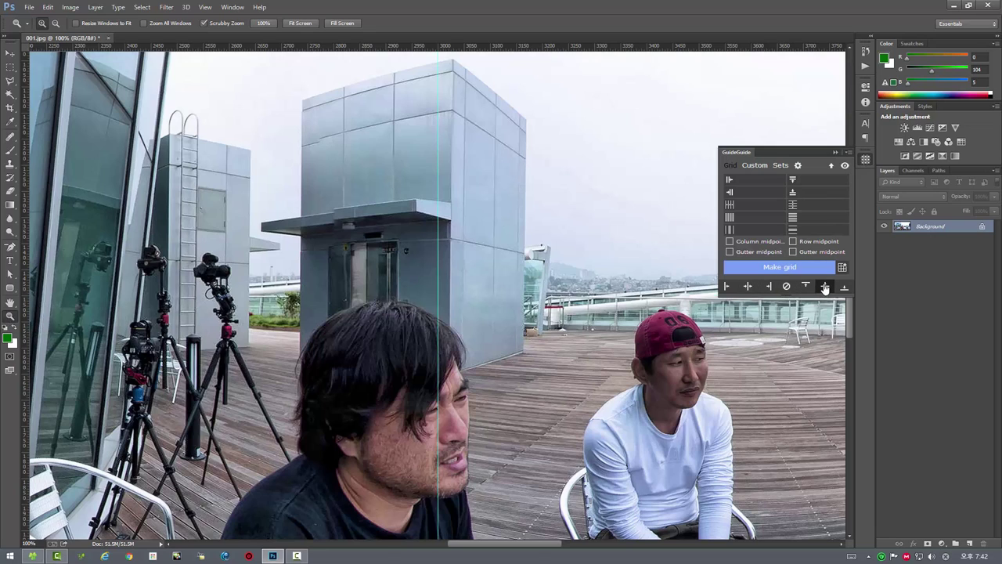
pyautogui.click(825, 285)
pyautogui.click(864, 160)
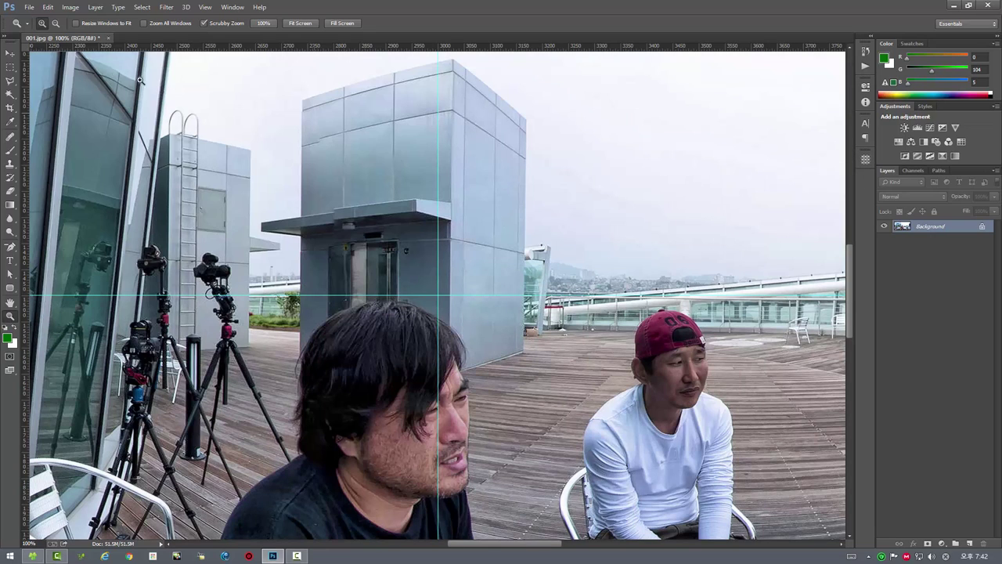
# Step: Select a square centred on the guide crossing and start a 534×534 px new document
pyautogui.click(10, 67)
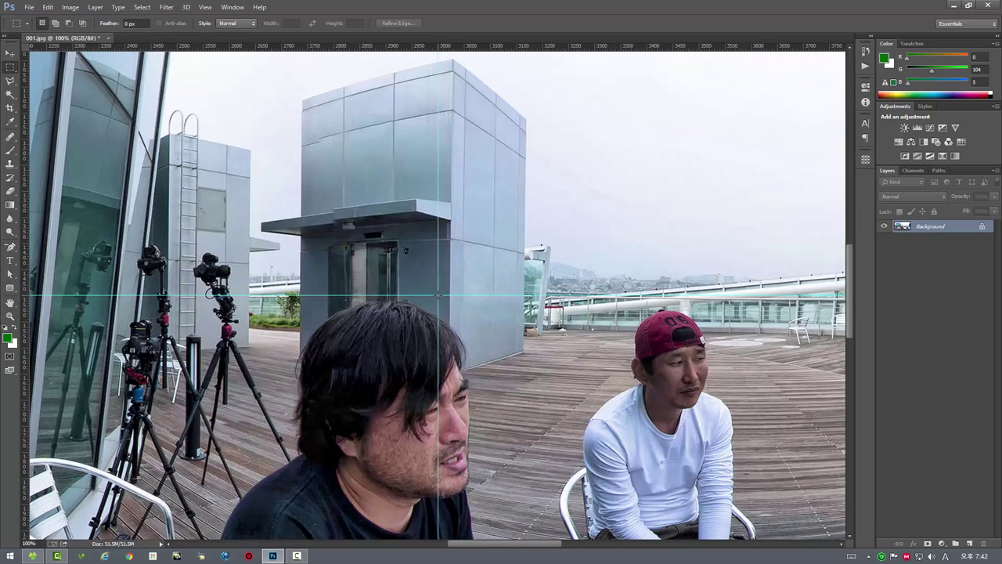
pyautogui.moveTo(437, 295)
pyautogui.mouseDown()
pyautogui.moveTo(604, 443)
pyautogui.moveTo(592, 433)
pyautogui.mouseUp()
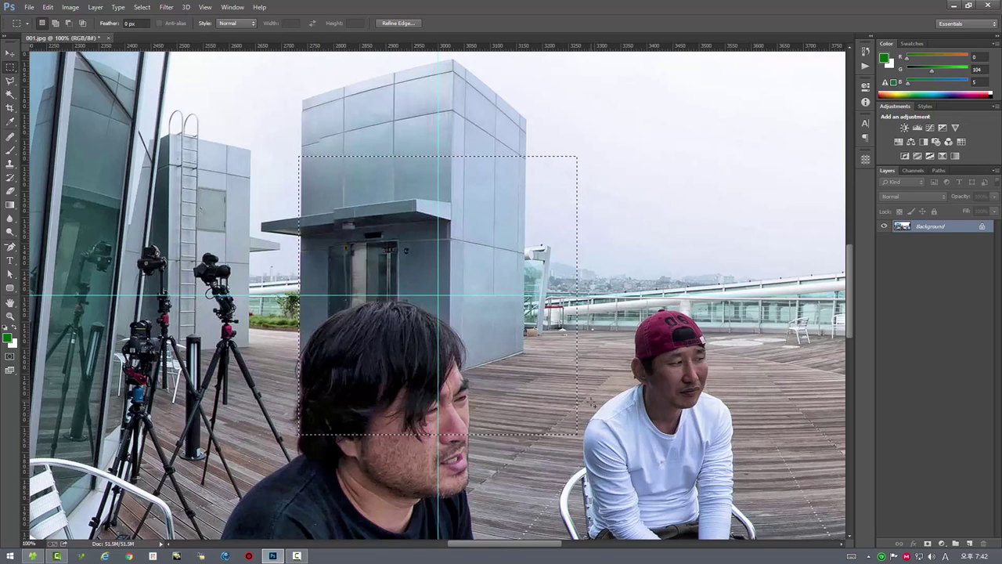
pyautogui.hotkey('ctrl', 'n')
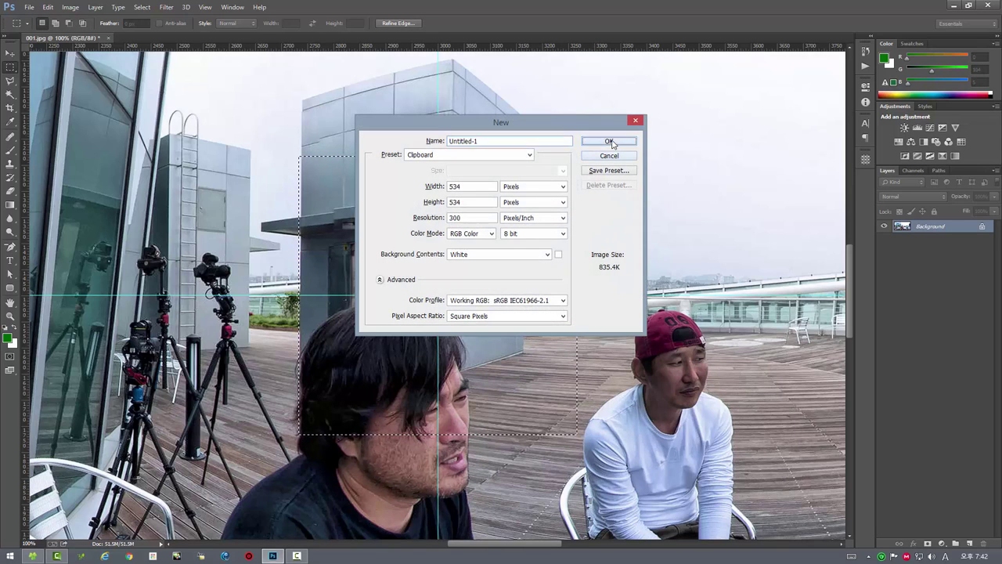
# Step: Paste the photo into a new 534×534 document at 56% opacity with Background hidden
pyautogui.click(613, 143)
pyautogui.hotkey('ctrl', 'v')
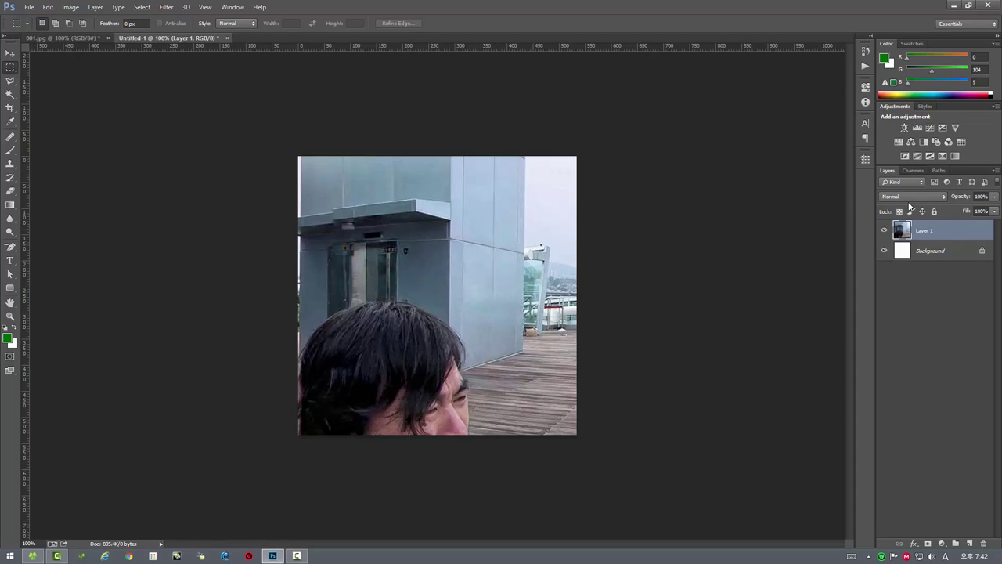
pyautogui.click(994, 196)
pyautogui.click(972, 211)
pyautogui.click(944, 238)
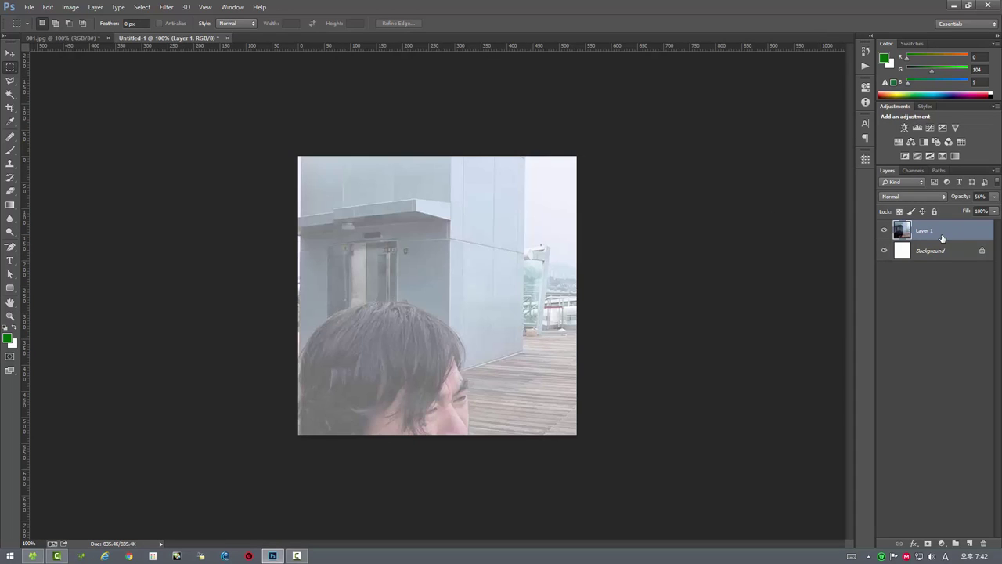
pyautogui.click(884, 250)
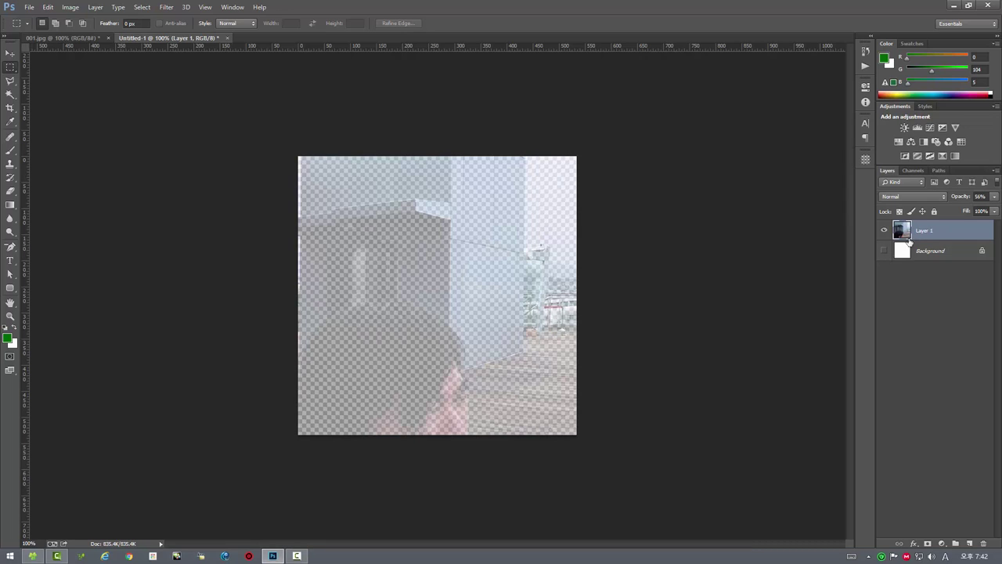
# Step: Save the layer as a hotspot image with the hotspot save script
pyautogui.click(31, 9)
pyautogui.moveTo(41, 256)
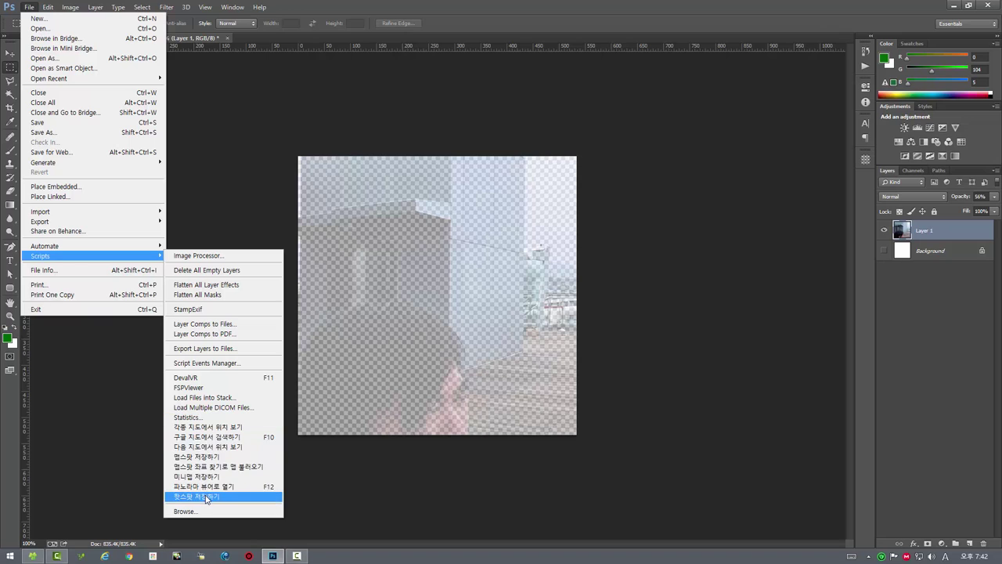
pyautogui.click(222, 496)
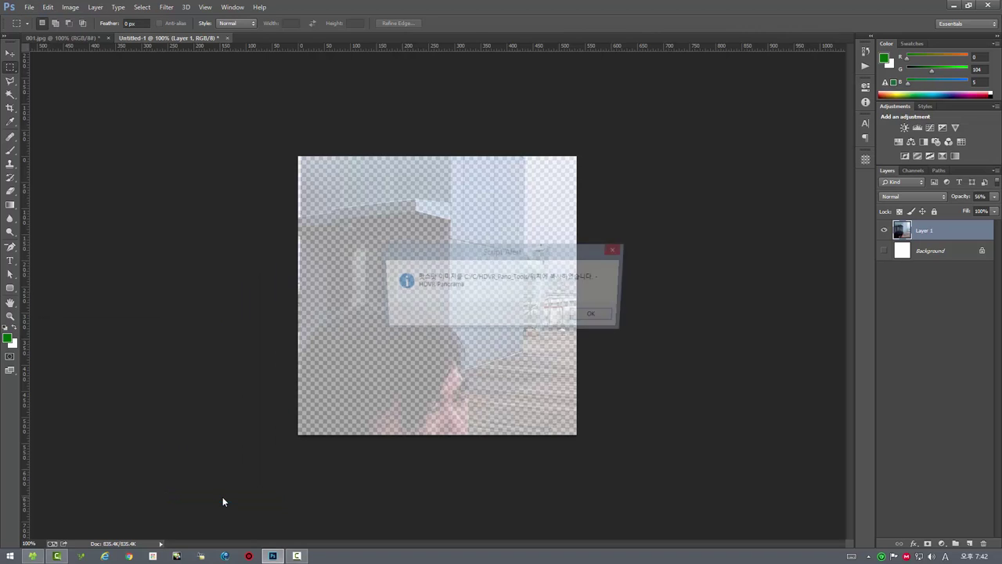
pyautogui.click(595, 314)
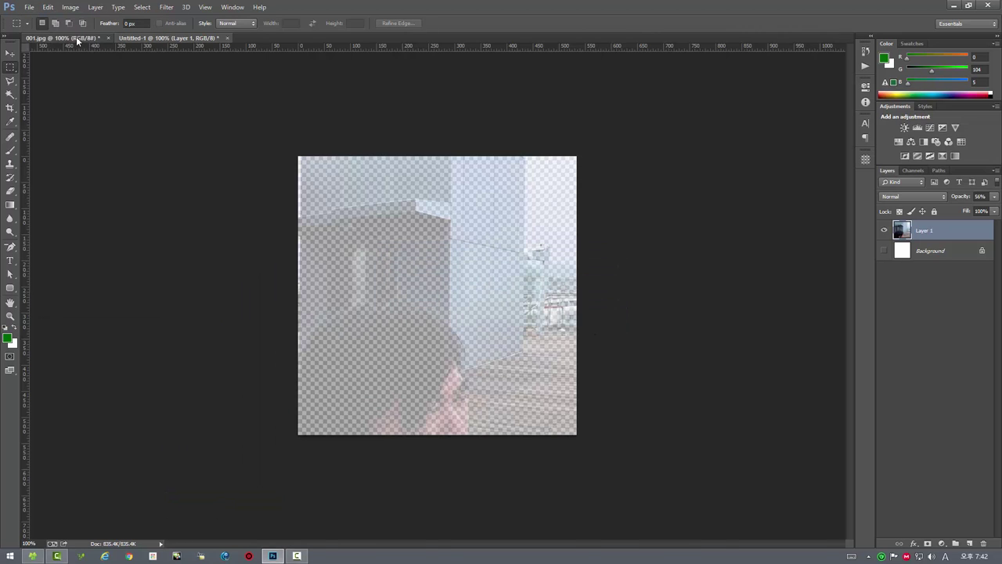
# Step: Deselect the square in 001.jpg and clear all its guides
pyautogui.click(76, 37)
pyautogui.hotkey('ctrl', 'd')
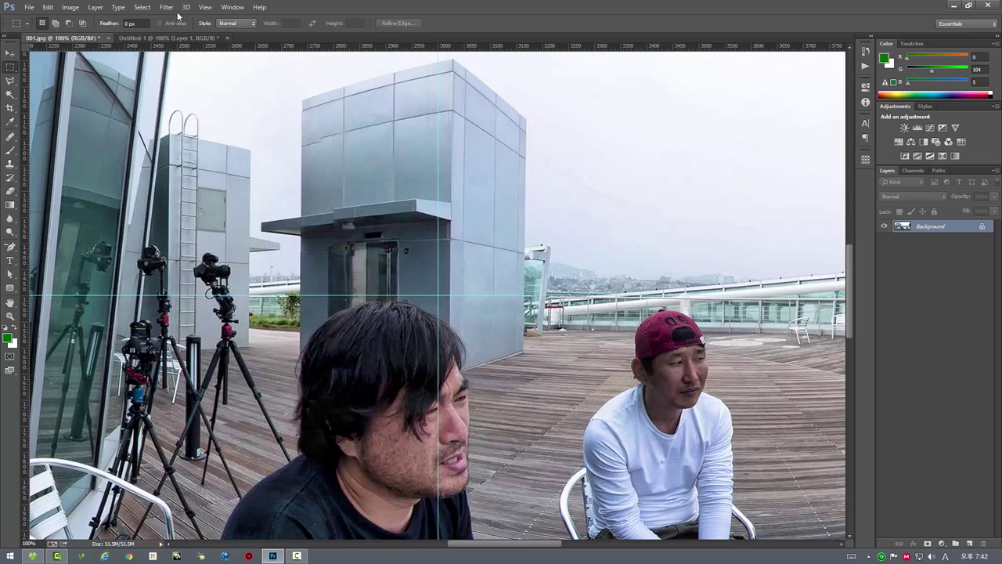
pyautogui.click(203, 7)
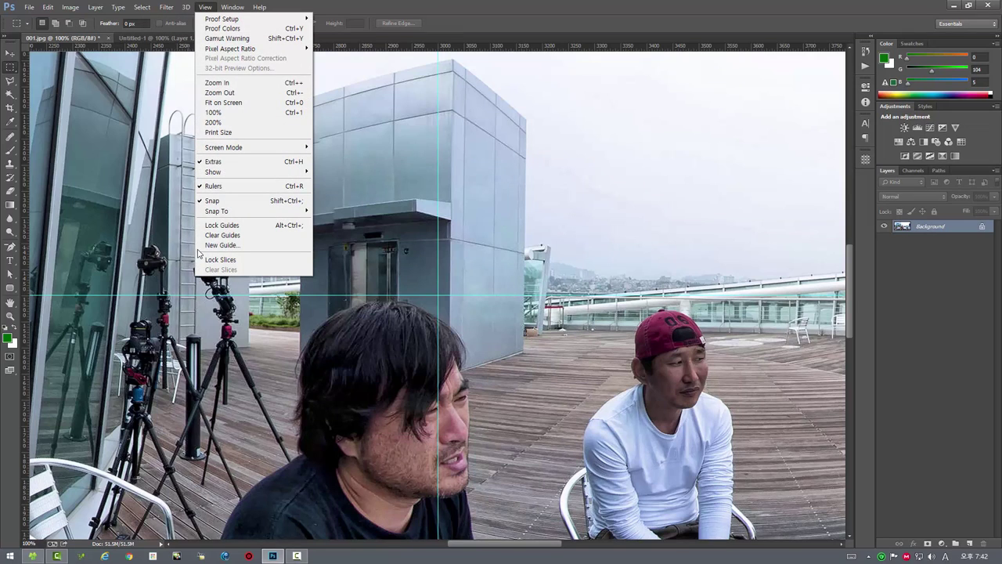
pyautogui.click(221, 237)
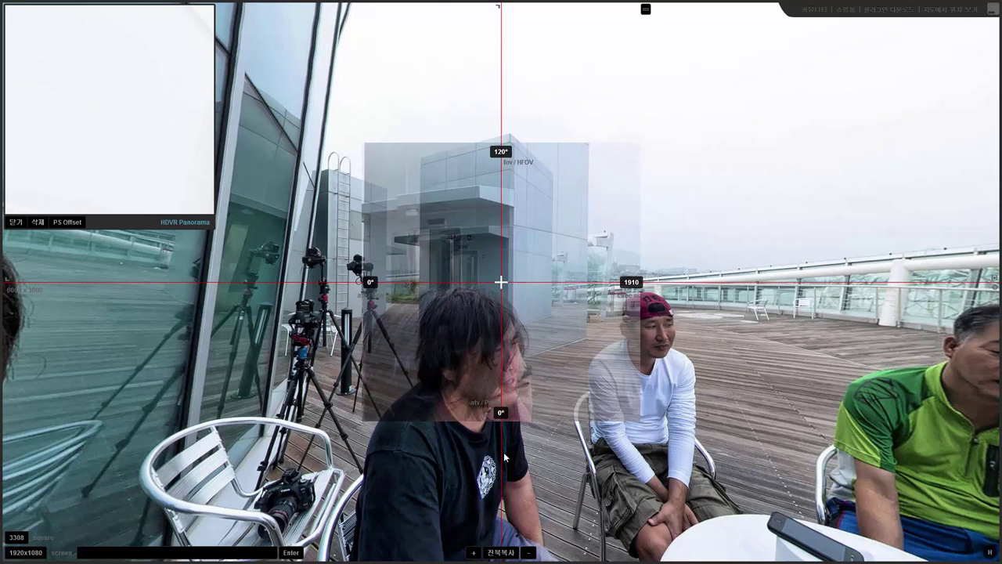
# Step: Adjust the field of view in HDVR Panorama until the faded hotspot overlay lines up with the rooftop scene
pyautogui.scroll(-1, 533, 481)
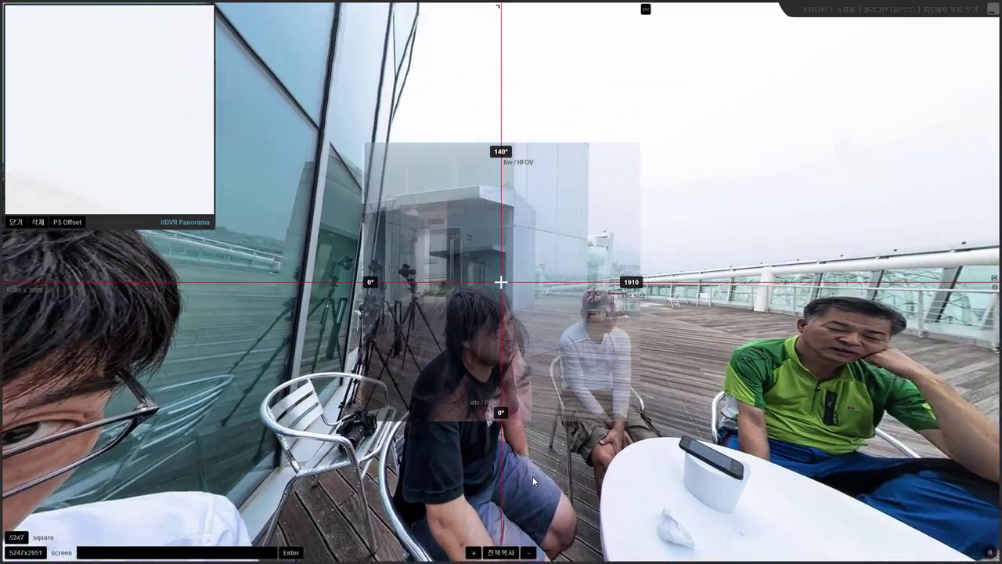
pyautogui.scroll(5, 533, 481)
pyautogui.scroll(3, 533, 476)
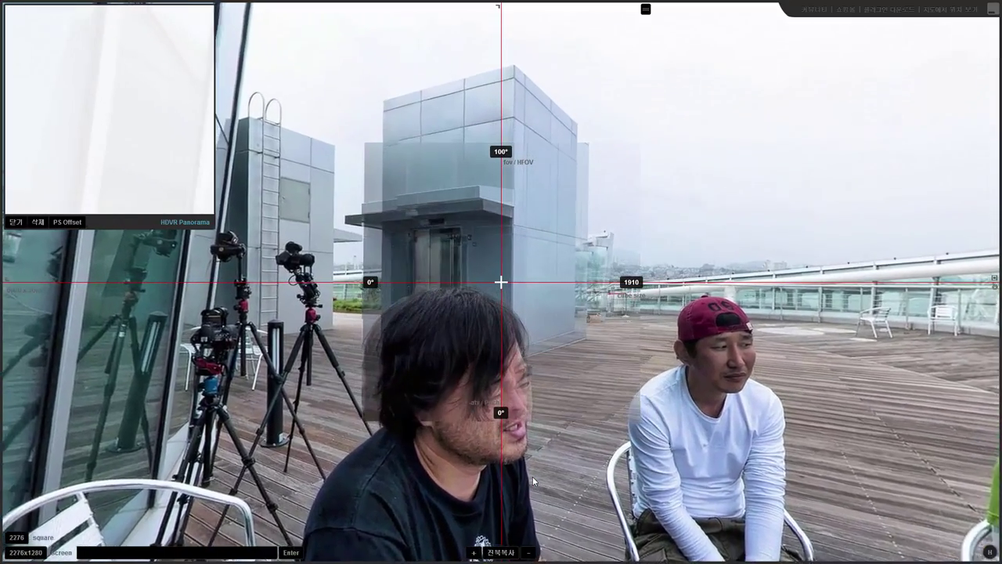
pyautogui.scroll(3, 532, 476)
pyautogui.scroll(-3, 532, 476)
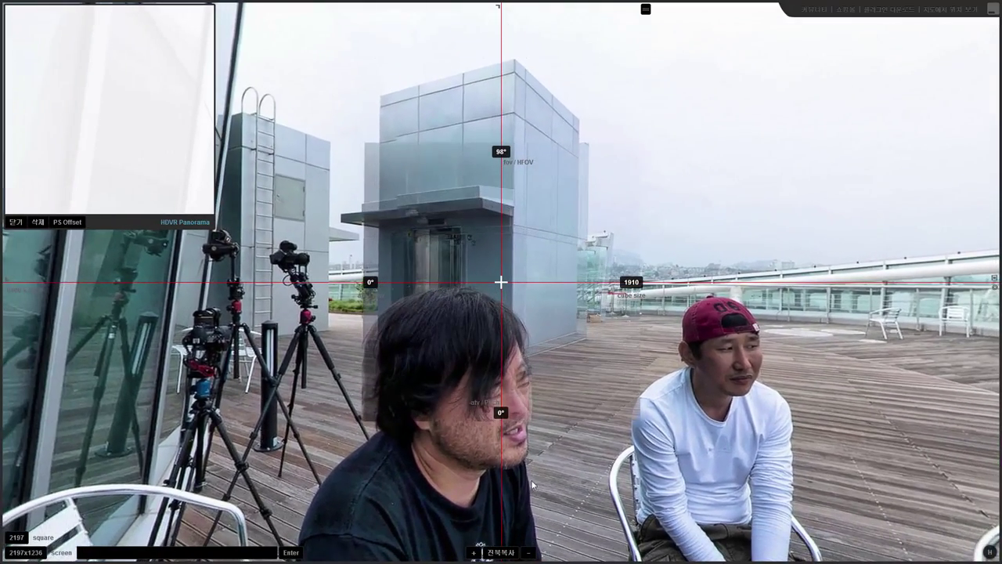
pyautogui.click(472, 553)
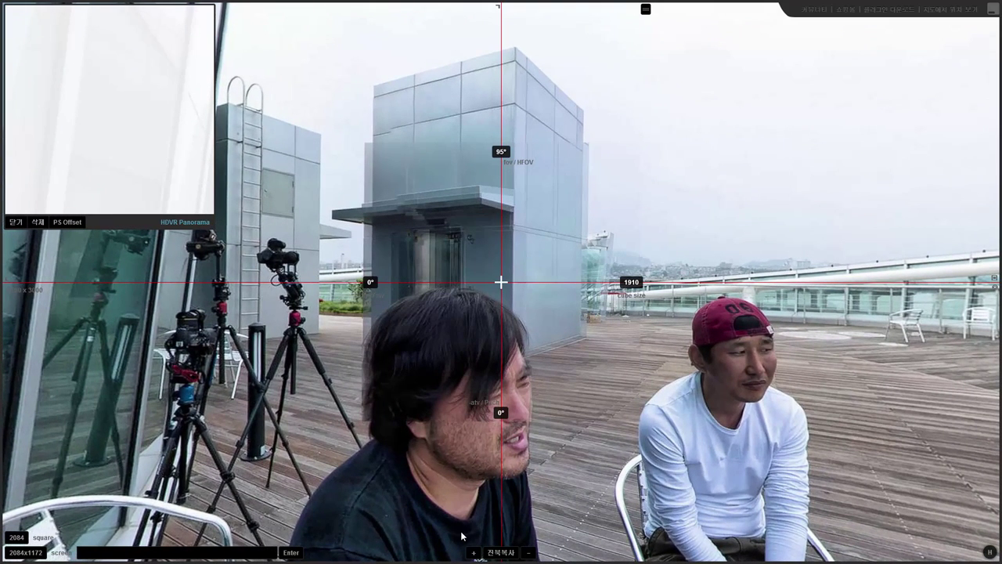
pyautogui.click(473, 553)
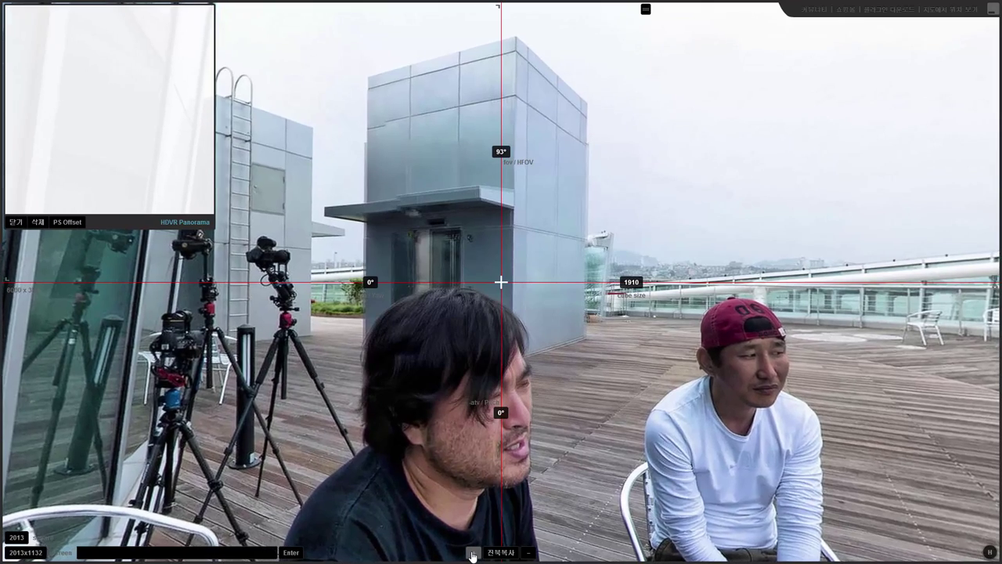
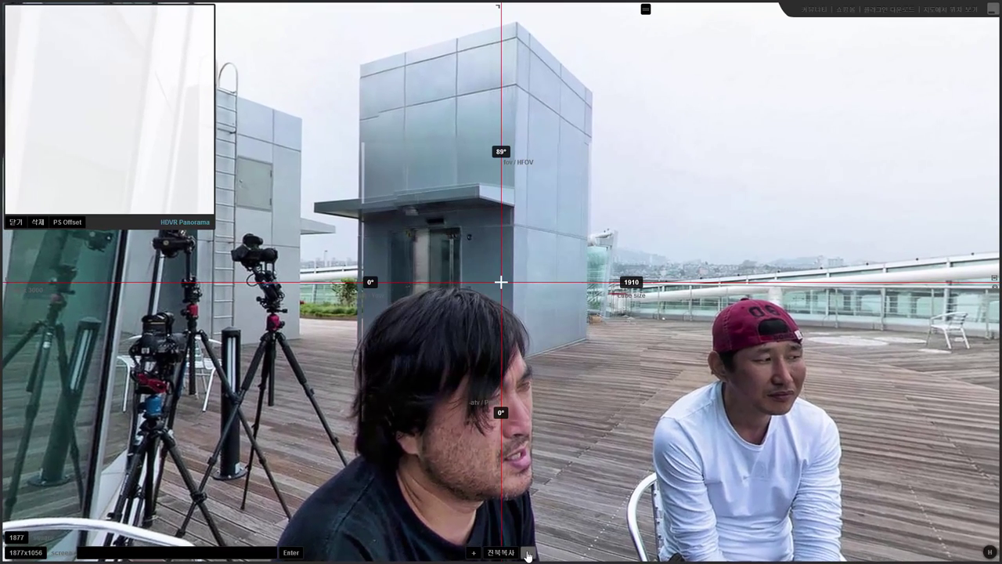
# Step: Widen the HDVR Panorama view to 91° HFOV and leave fullscreen for a 900x620 window
pyautogui.click(526, 552)
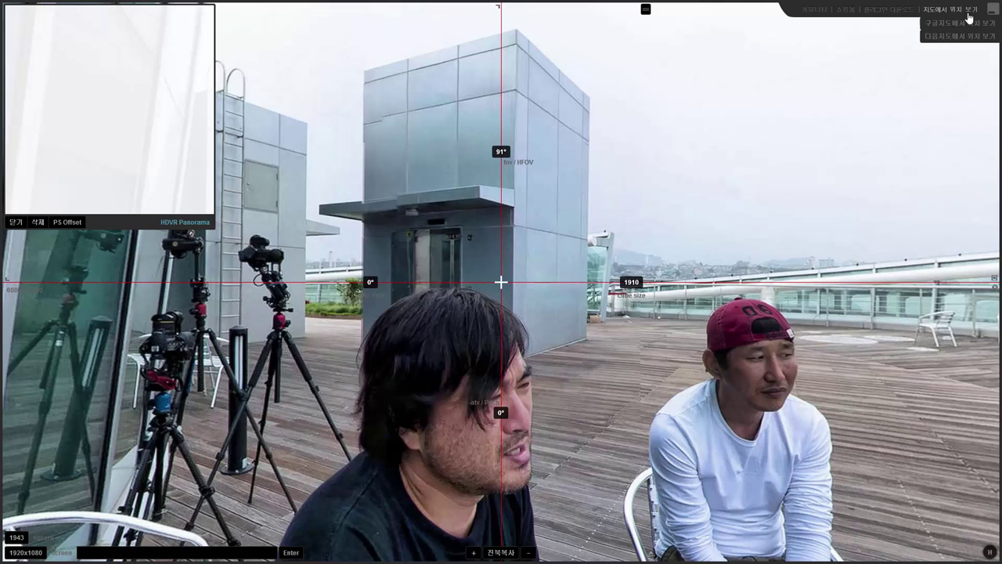
pyautogui.click(988, 13)
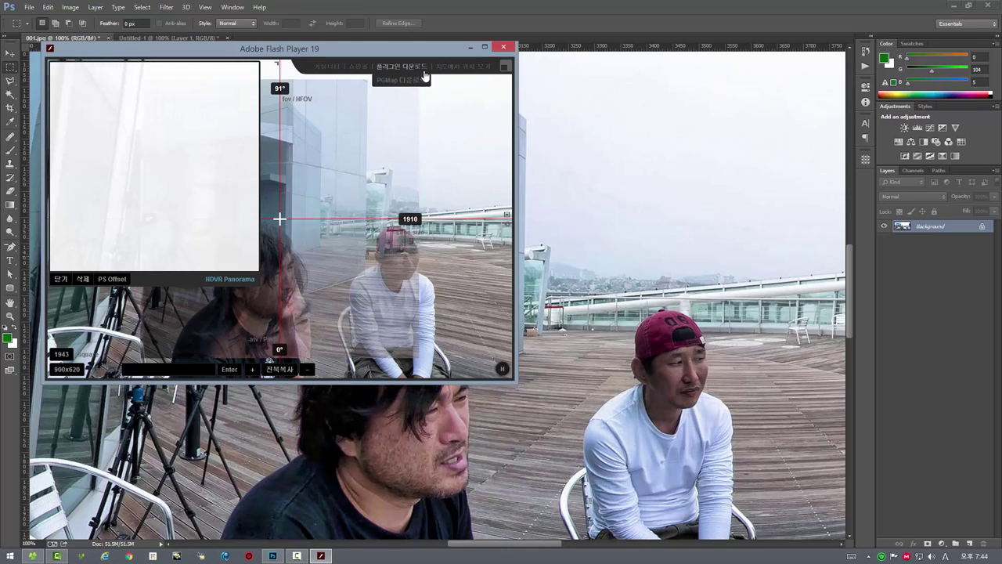
# Step: Close the Flash Player window, then close Untitled-1 and 001.jpg without saving
pyautogui.click(508, 49)
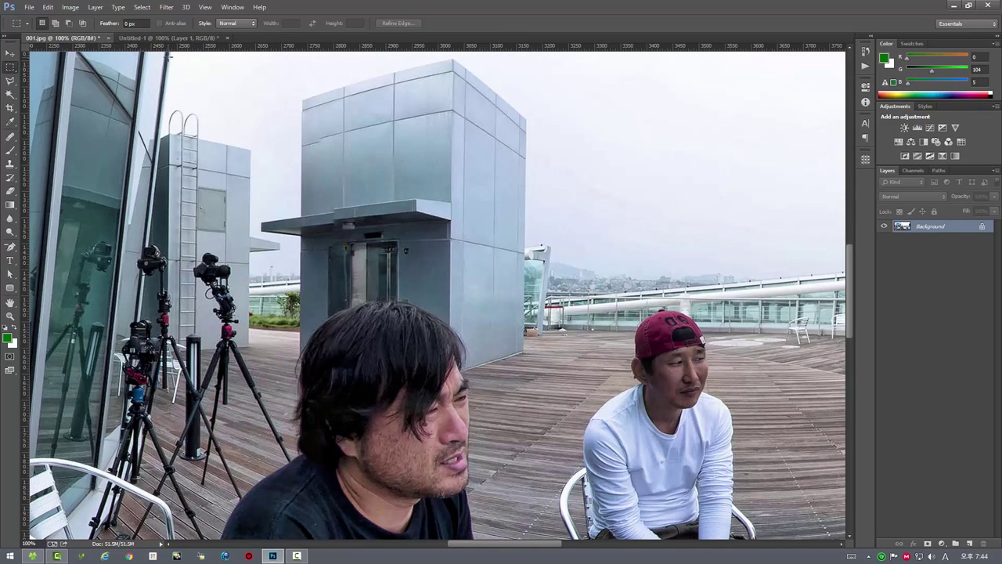
pyautogui.click(142, 39)
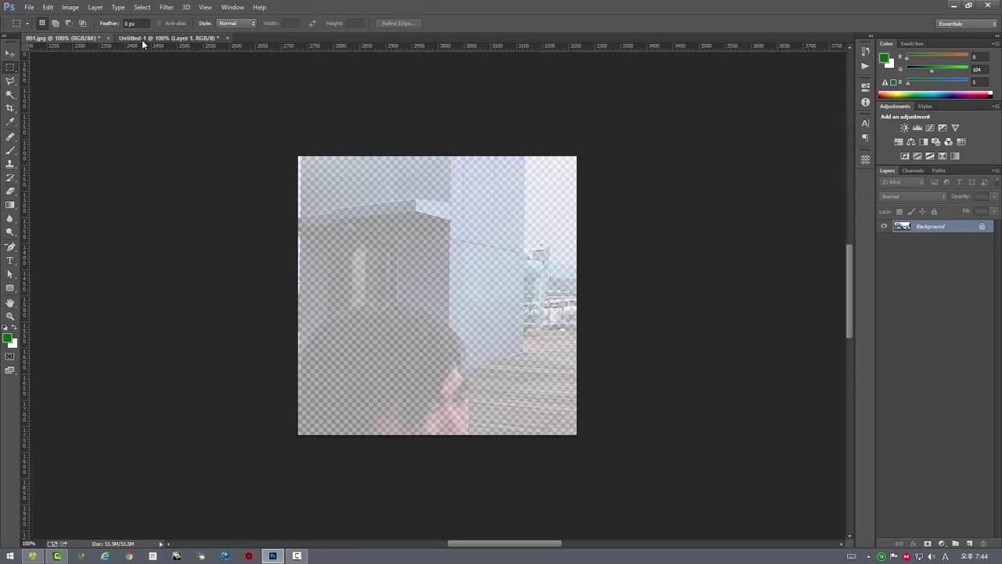
pyautogui.click(227, 37)
pyautogui.click(501, 210)
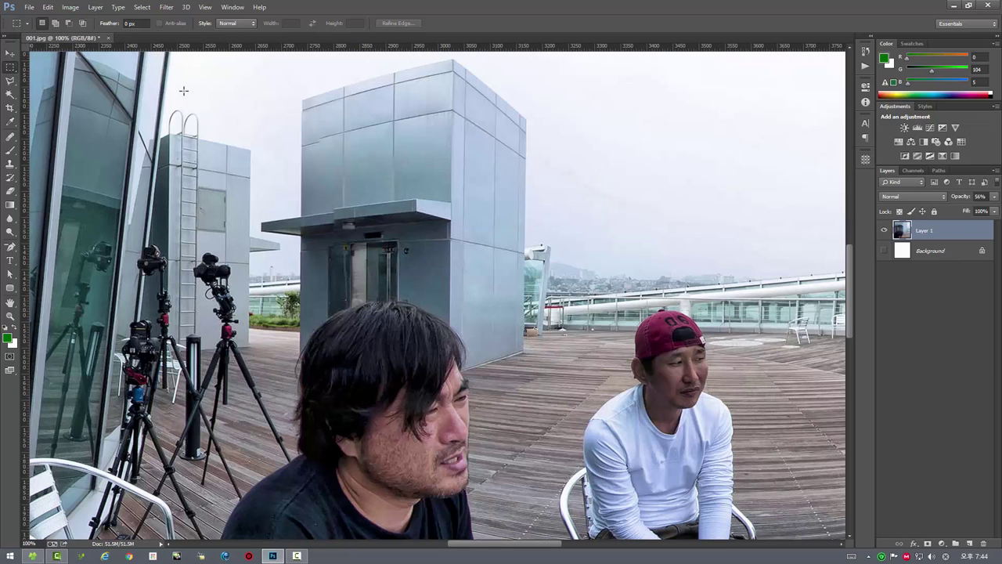
pyautogui.click(109, 38)
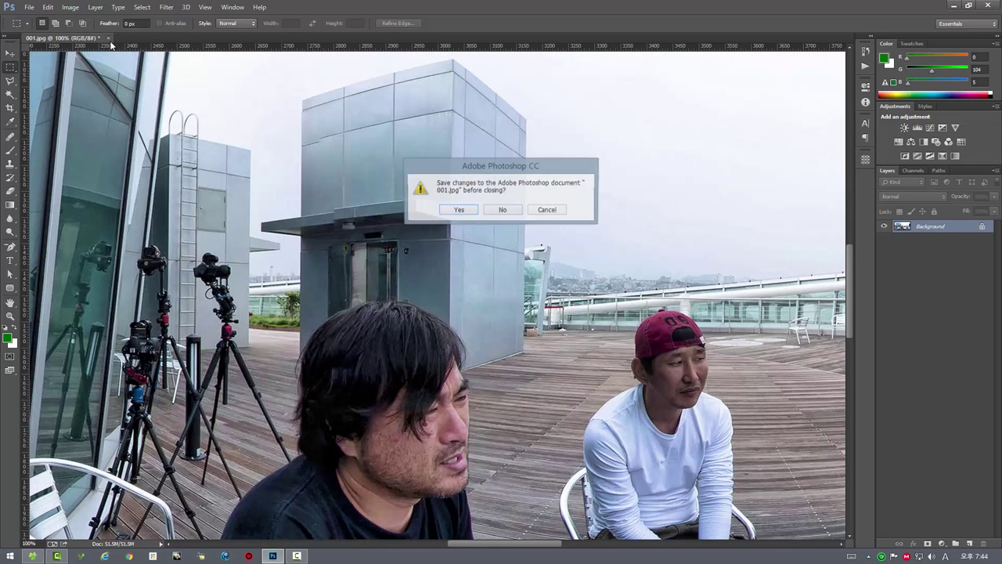
pyautogui.click(501, 210)
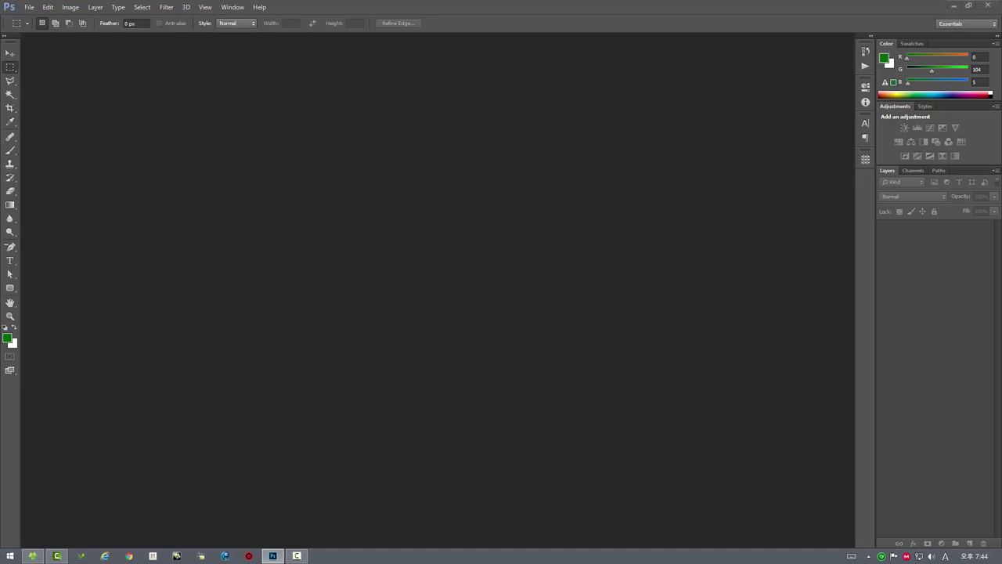
# Step: Load 12800.tif and check its File Info, showing 12800 x 6400 pixels
pyautogui.moveTo(1001, 254); pyautogui.dragTo(476, 255)
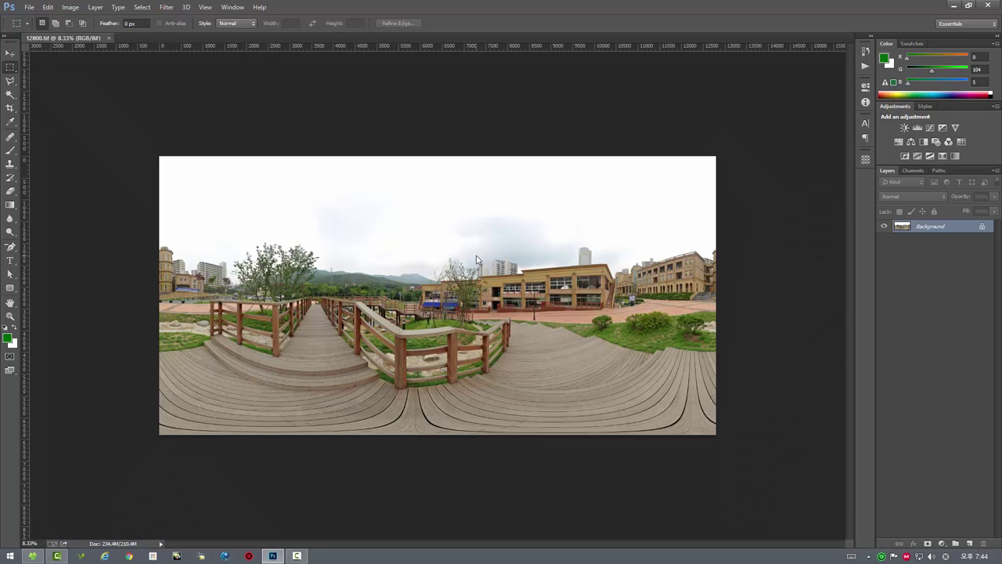
pyautogui.click(29, 9)
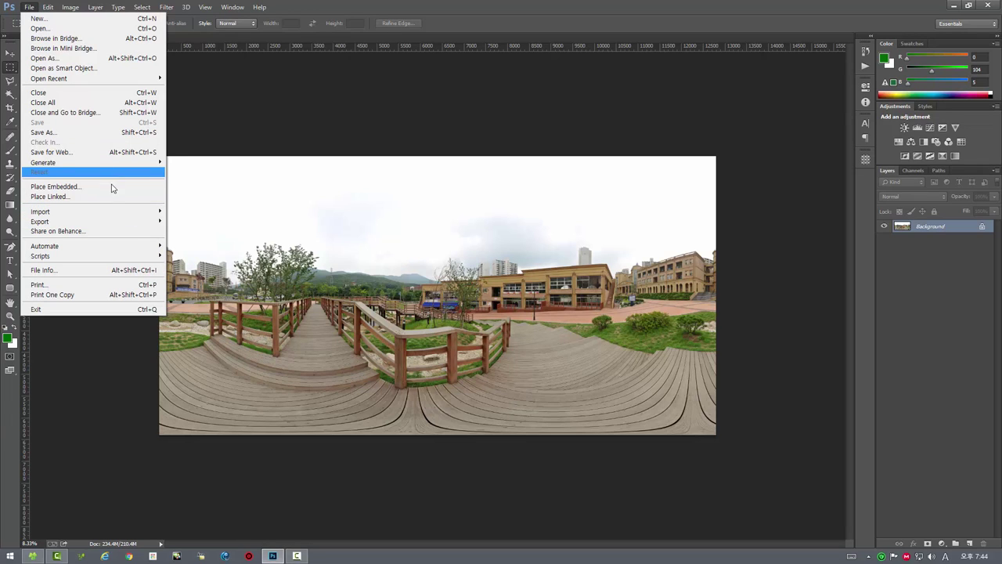
pyautogui.click(91, 271)
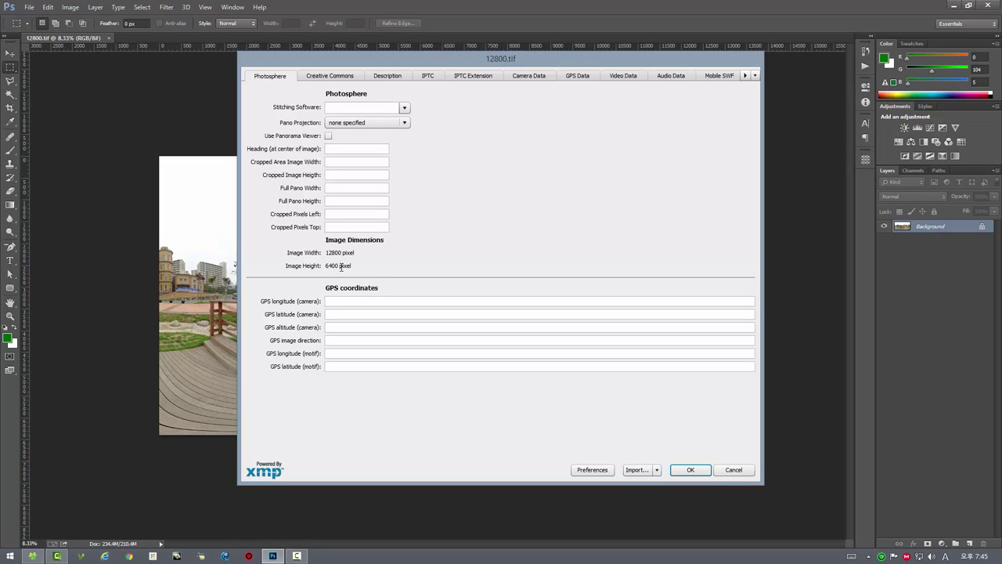
pyautogui.click(689, 470)
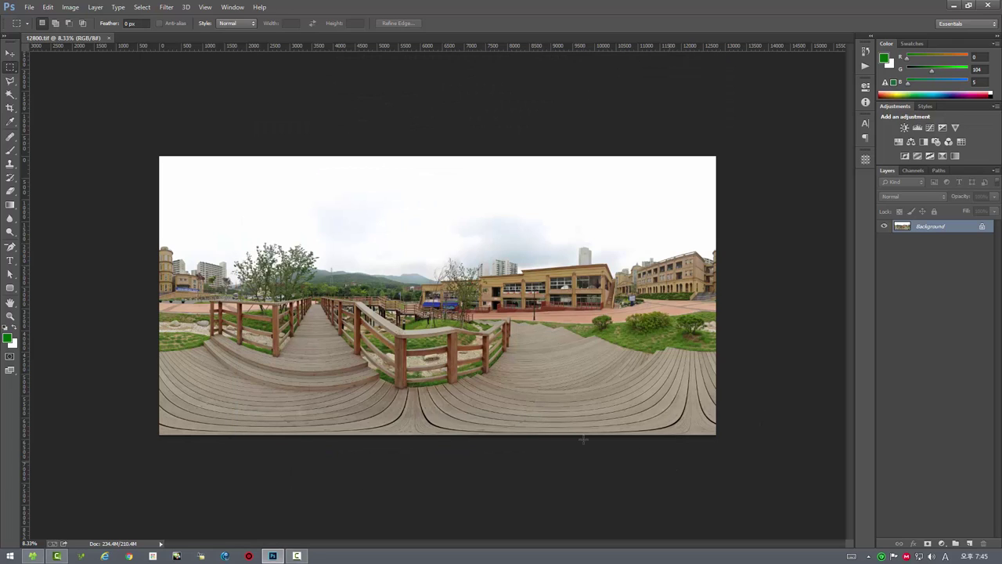
# Step: View the panorama at 100% and add vertical and horizontal centre guides with GuideGuide
pyautogui.doubleClick(12, 319)
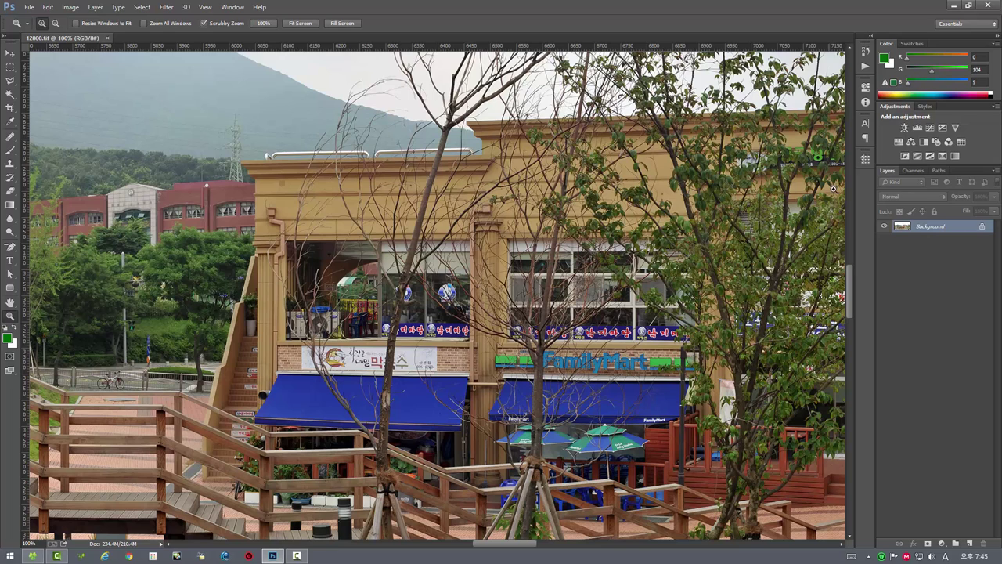
pyautogui.click(865, 159)
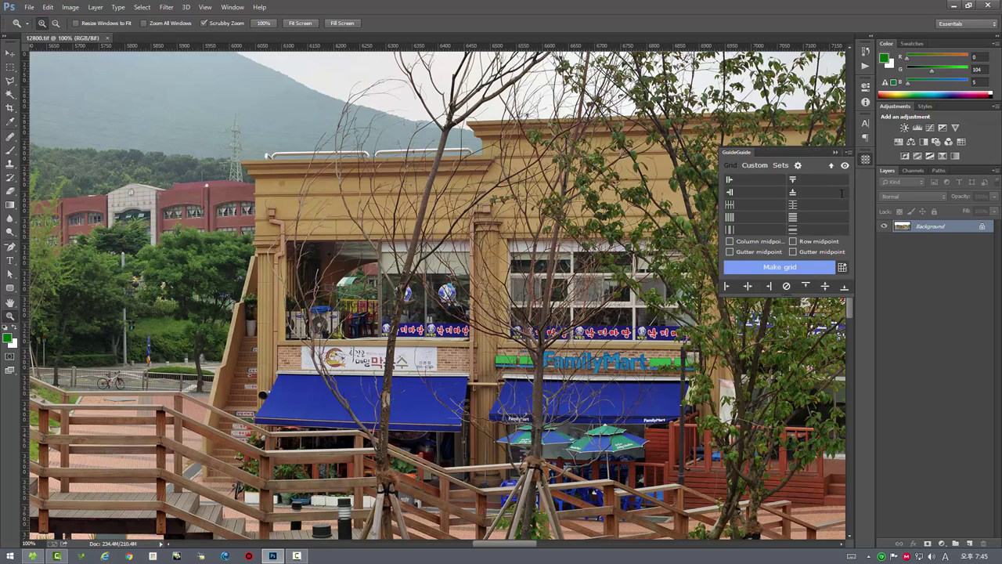
pyautogui.click(748, 286)
pyautogui.click(824, 287)
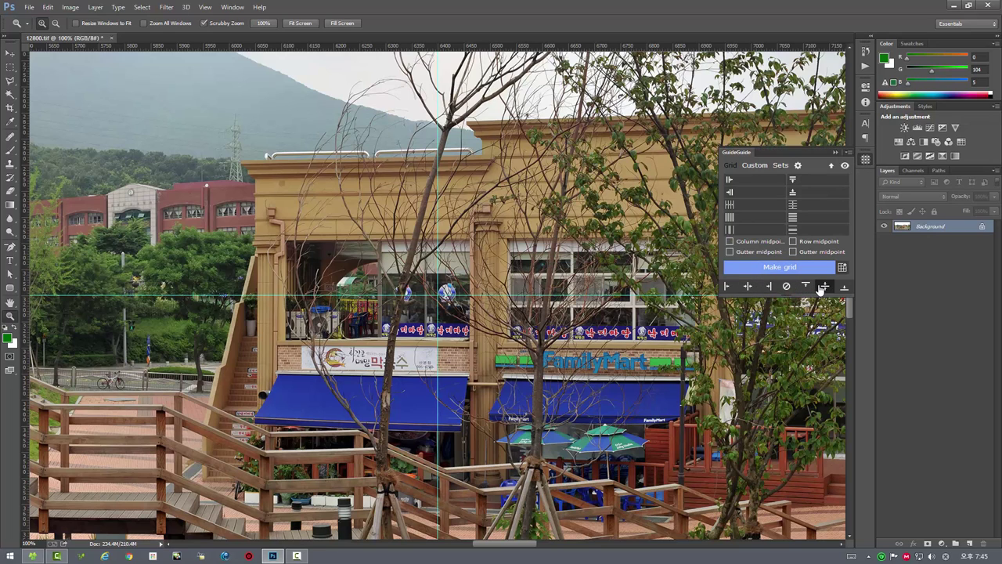
pyautogui.click(864, 160)
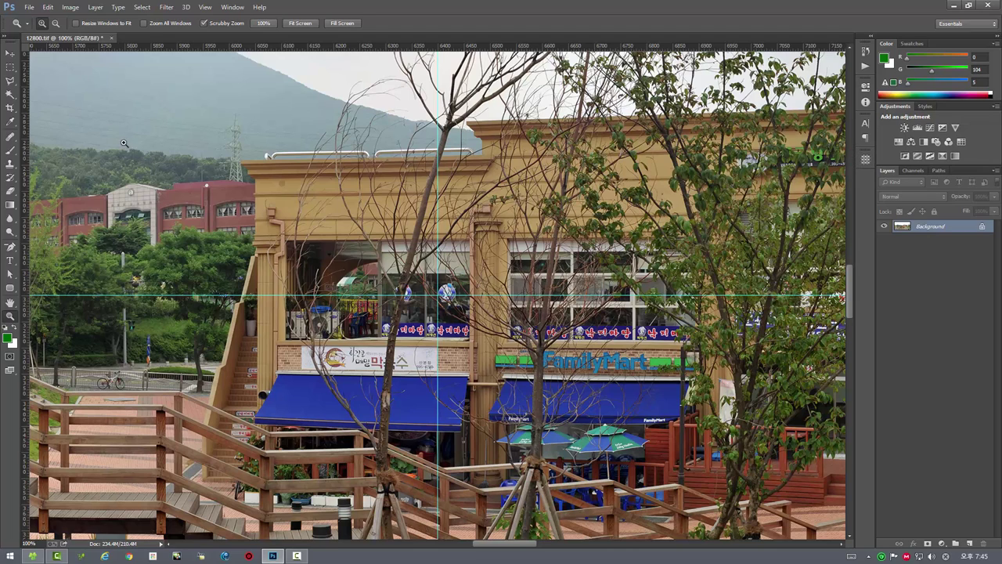
# Step: Draw a square Rectangular Marquee selection centred on the guide intersection
pyautogui.click(10, 67)
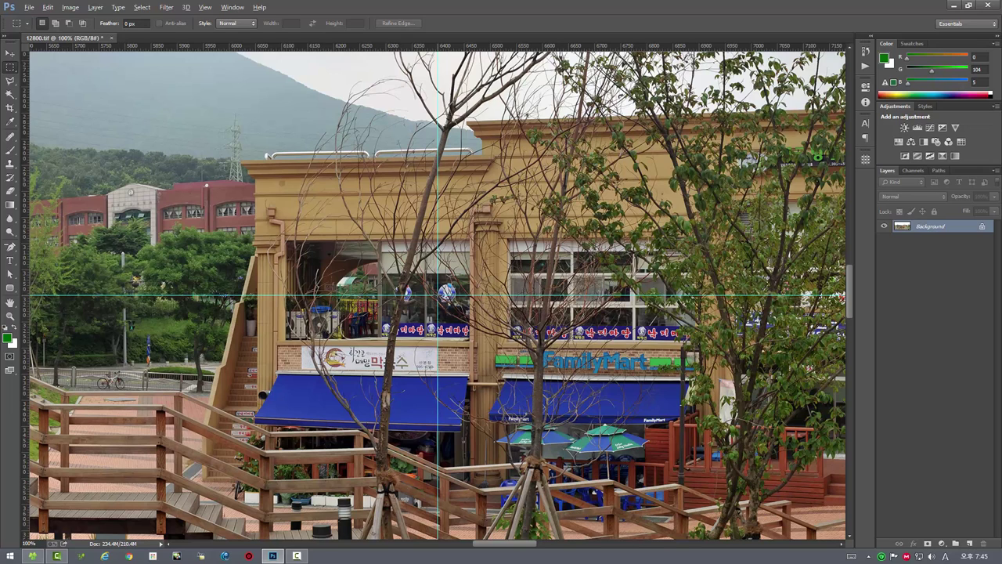
pyautogui.moveTo(437, 296); pyautogui.dragTo(588, 443)
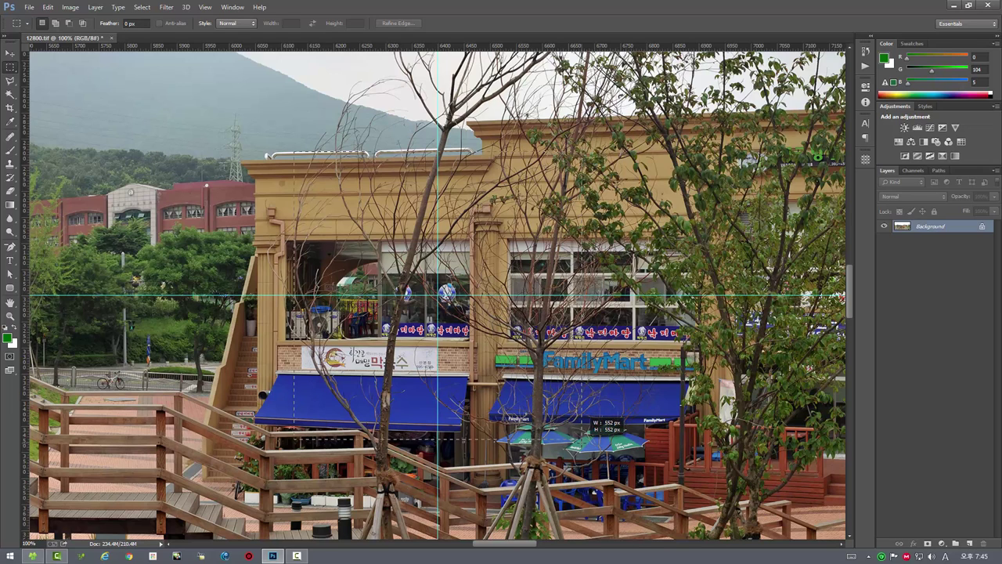
pyautogui.moveTo(591, 430); pyautogui.dragTo(592, 432)
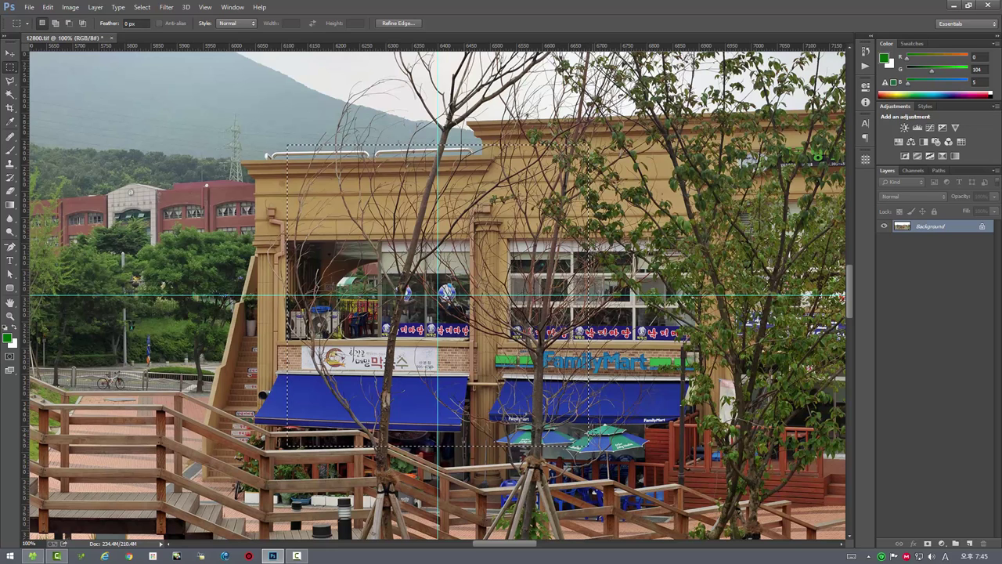
# Step: Paste the crop into a new 578 × 578 document, set Layer 1 to 55% opacity, hide Background
pyautogui.hotkey('ctrl', 'n')
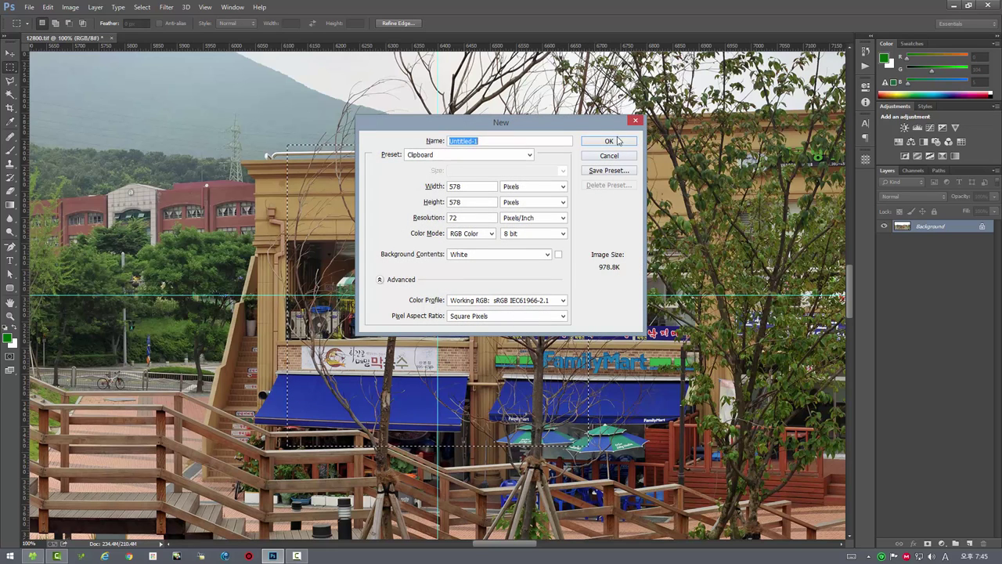
pyautogui.click(616, 141)
pyautogui.hotkey('ctrl', 'v')
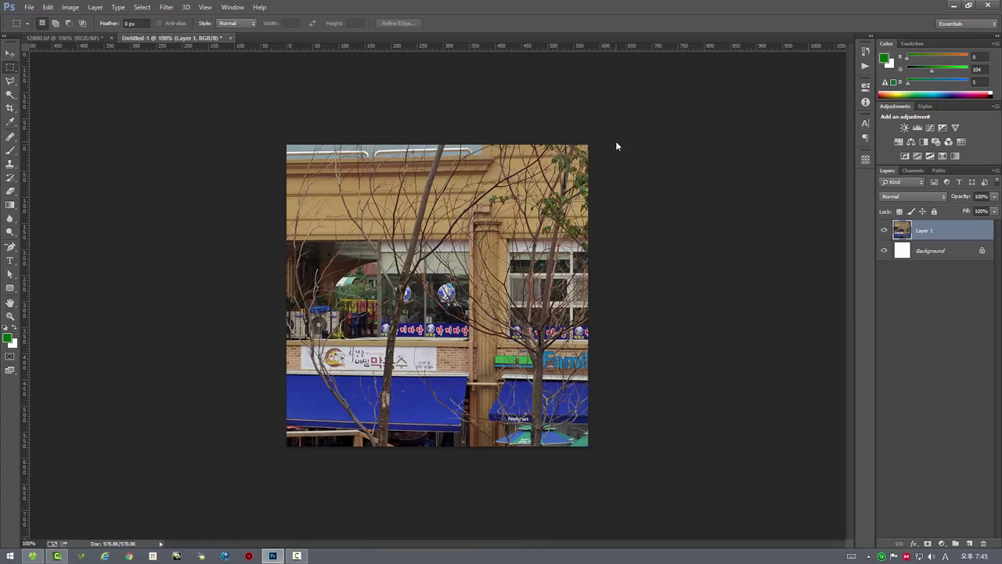
pyautogui.click(993, 209)
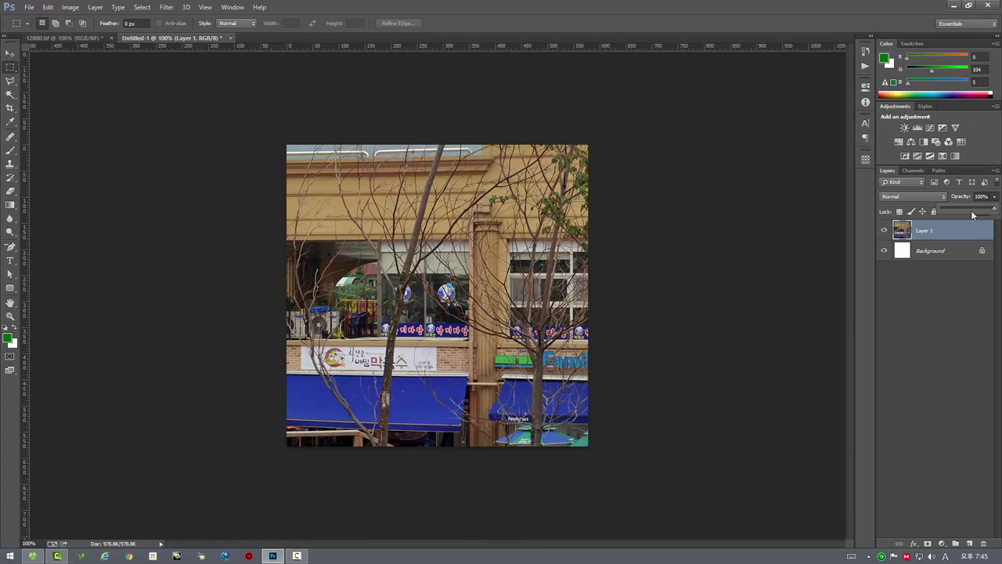
pyautogui.click(971, 211)
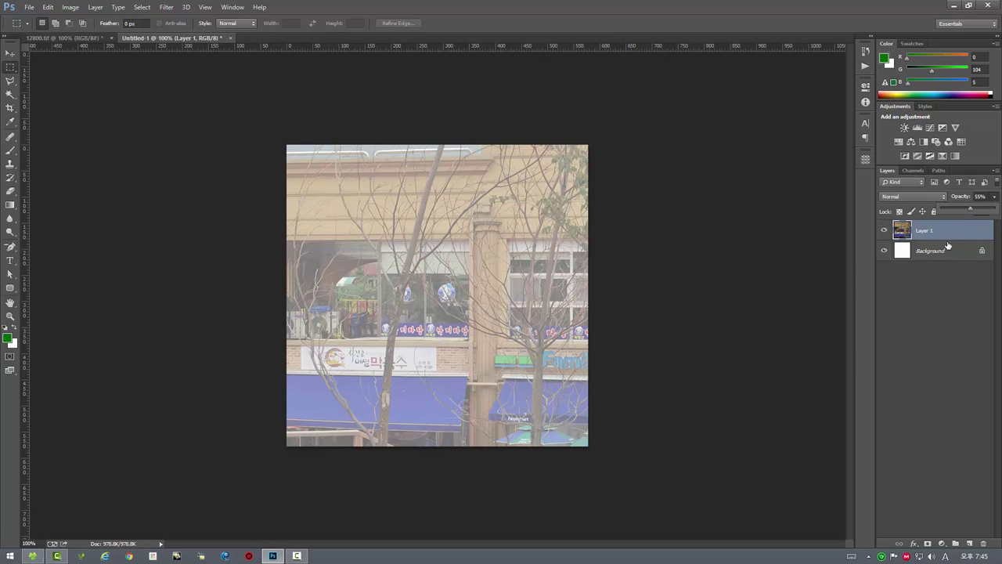
pyautogui.click(883, 251)
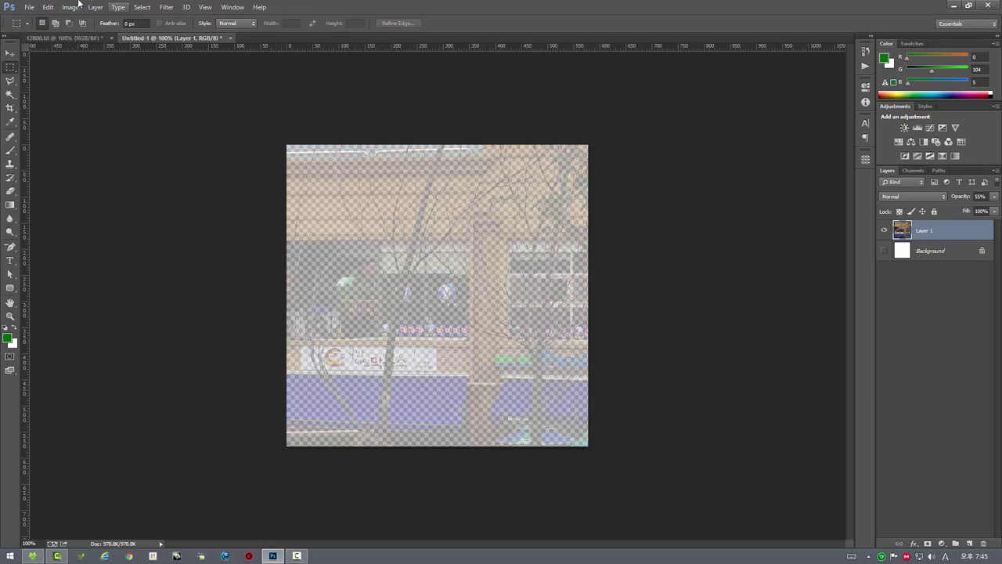
pyautogui.click(28, 7)
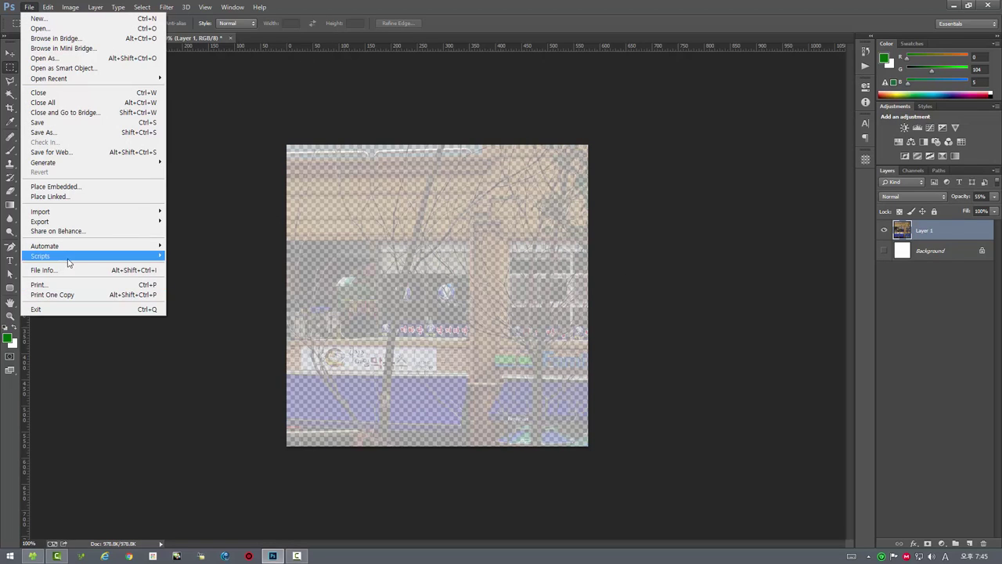
# Step: Run the hotspot-save script, then deselect and clear all guides on 12800.tif
pyautogui.moveTo(41, 256)
pyautogui.click(237, 497)
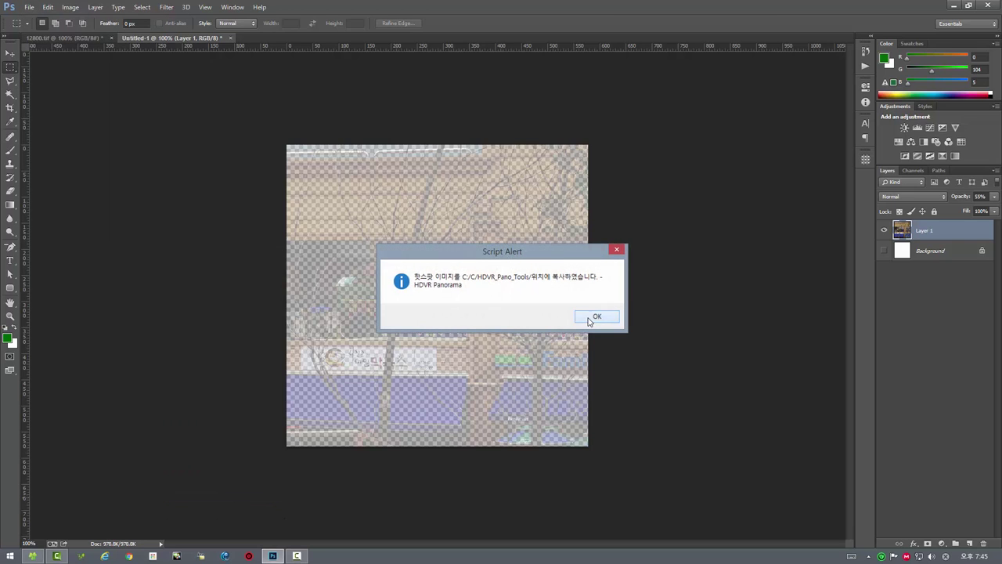
pyautogui.click(595, 315)
pyautogui.click(74, 38)
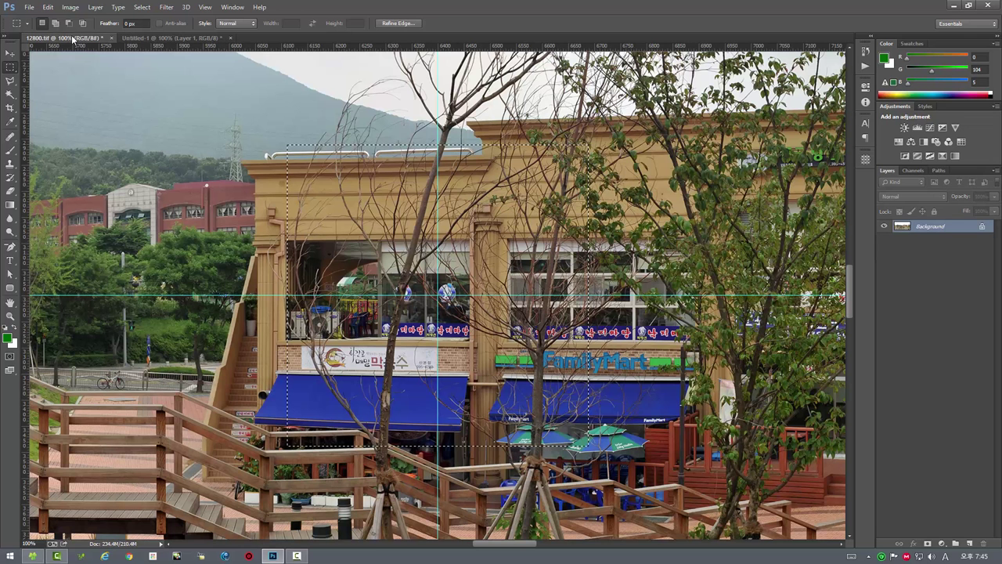
pyautogui.click(236, 58)
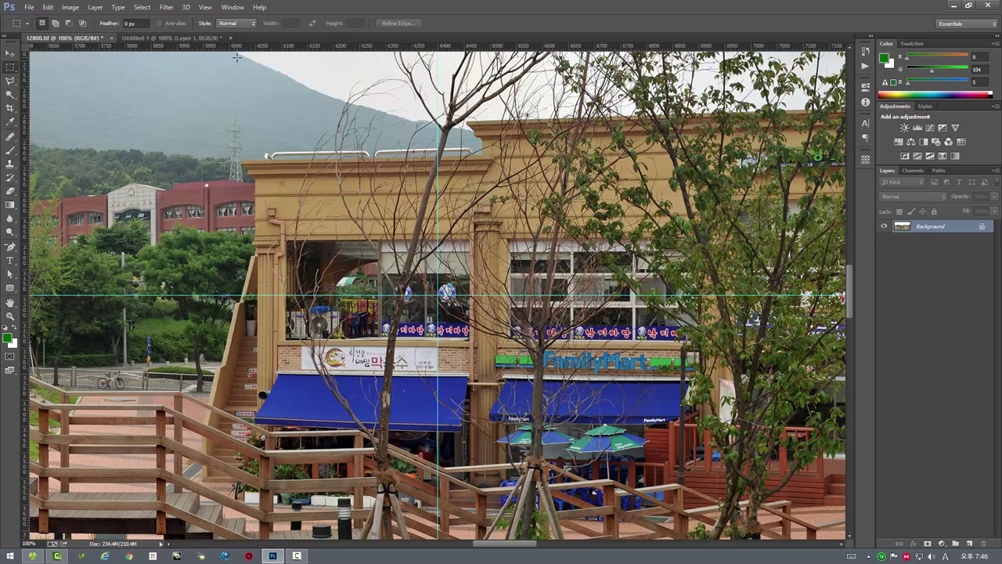
pyautogui.click(205, 7)
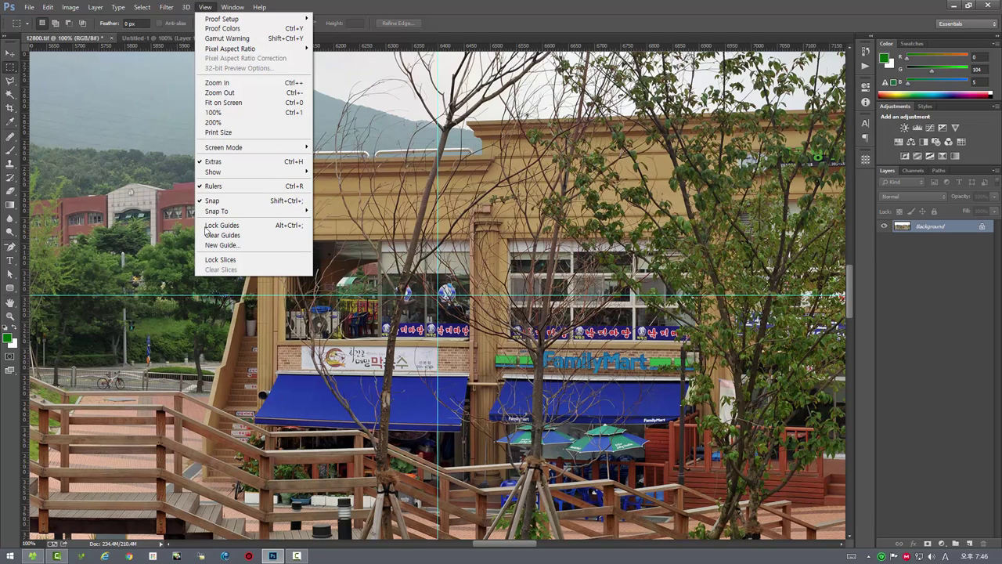
pyautogui.click(216, 235)
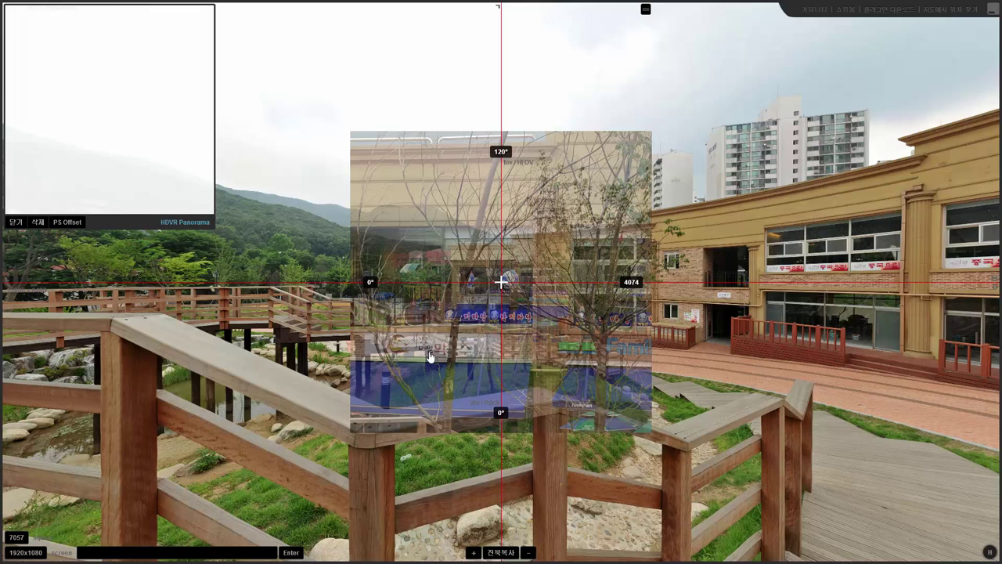
# Step: Hide the preview and zoom the panorama to 51° FOV so the storefront matches the overlay
pyautogui.scroll(-2, 325, 325)
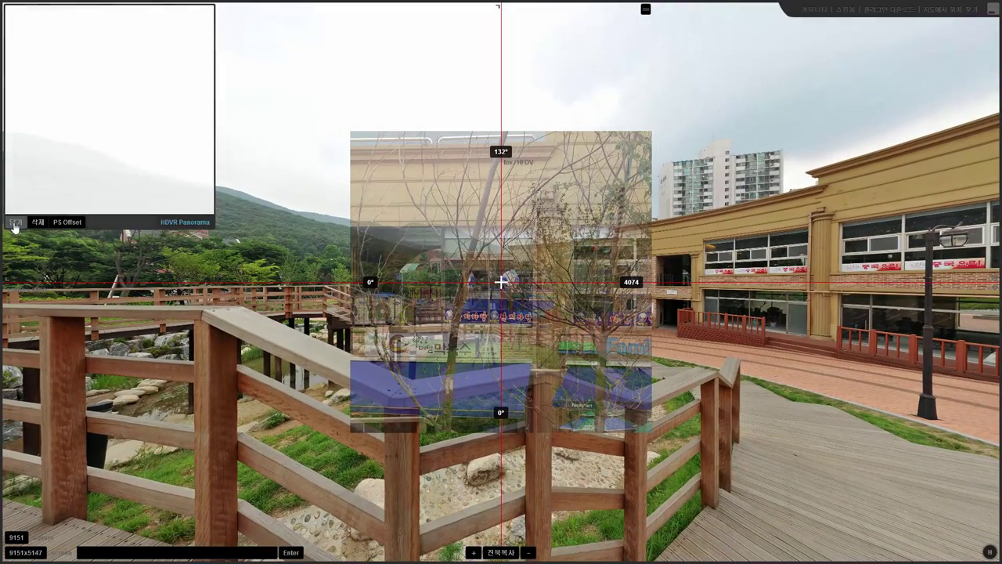
pyautogui.click(16, 221)
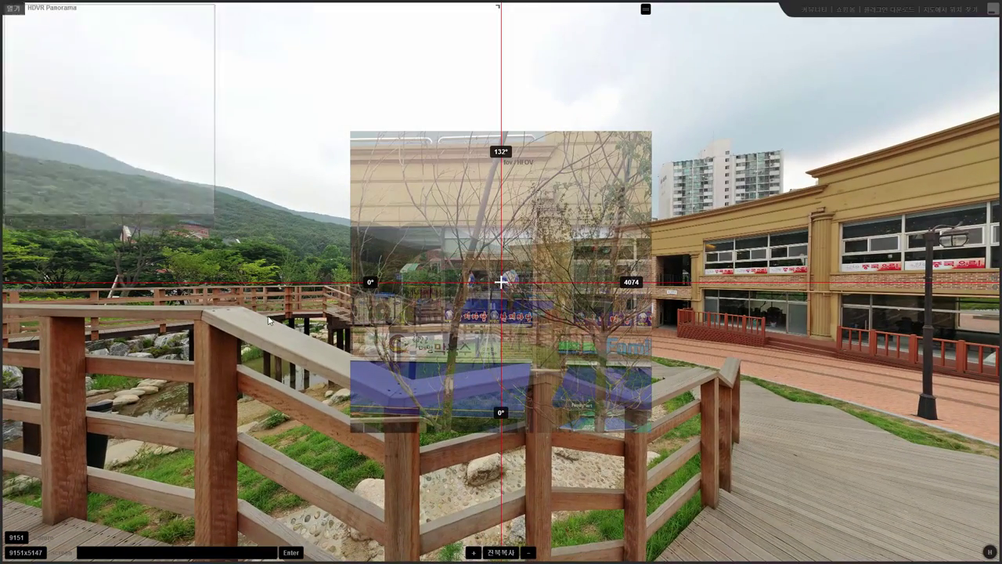
pyautogui.scroll(-2, 268, 319)
pyautogui.scroll(5, 268, 319)
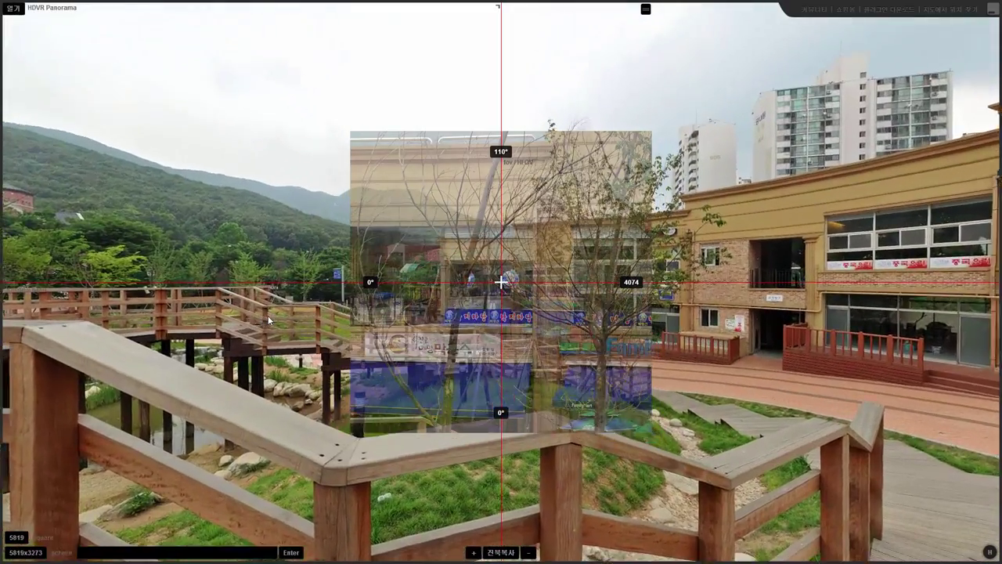
pyautogui.scroll(1, 267, 315)
pyautogui.scroll(1, 268, 316)
pyautogui.scroll(1, 268, 315)
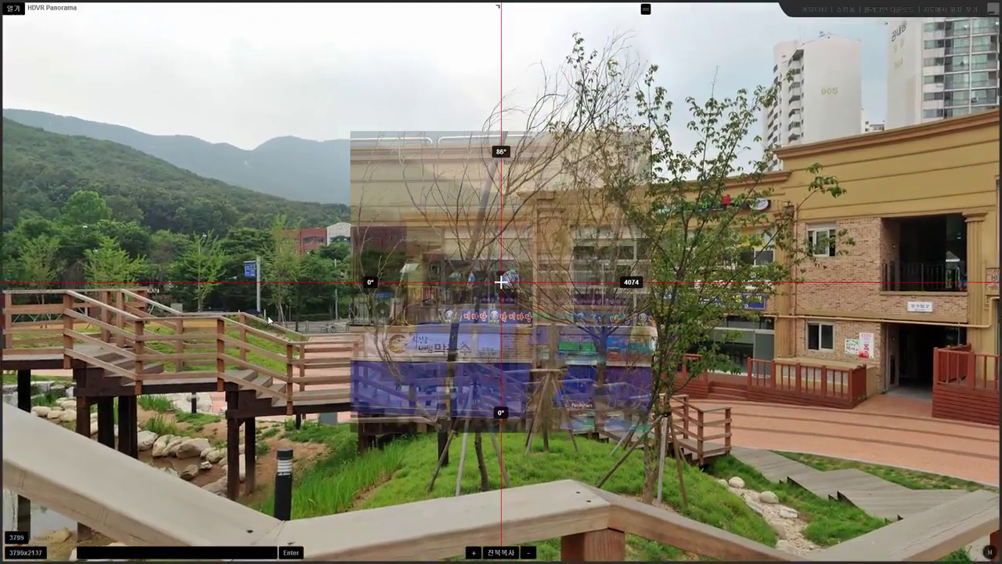
pyautogui.scroll(1, 267, 316)
pyautogui.scroll(1, 268, 315)
pyautogui.scroll(1, 267, 315)
pyautogui.scroll(1, 268, 315)
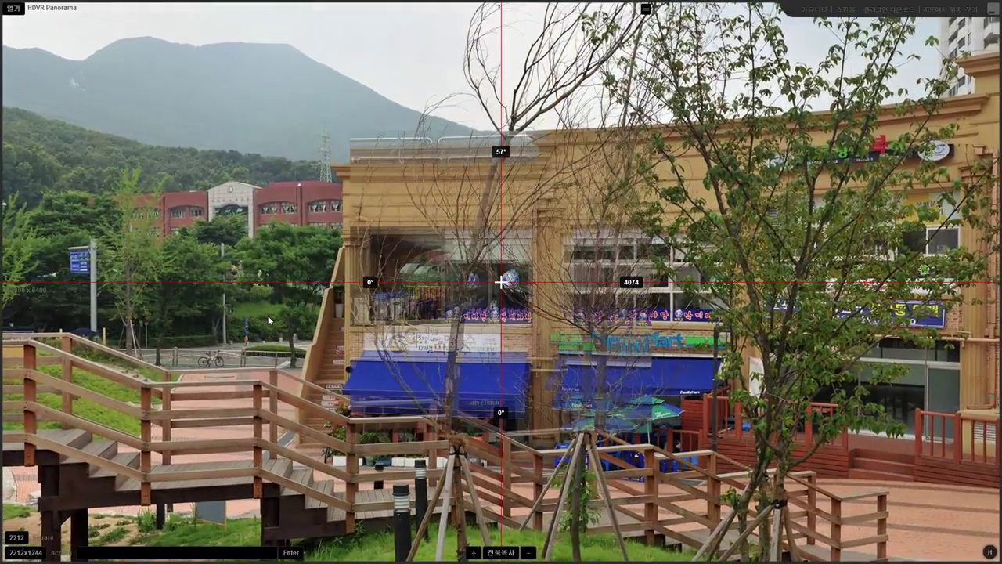
pyautogui.scroll(1, 268, 315)
pyautogui.scroll(1, 268, 315)
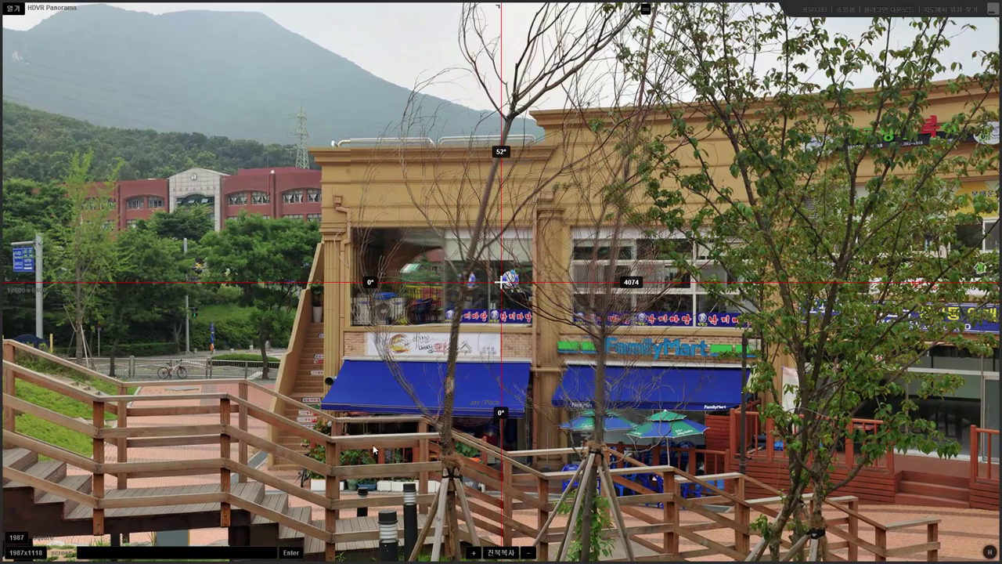
pyautogui.click(473, 554)
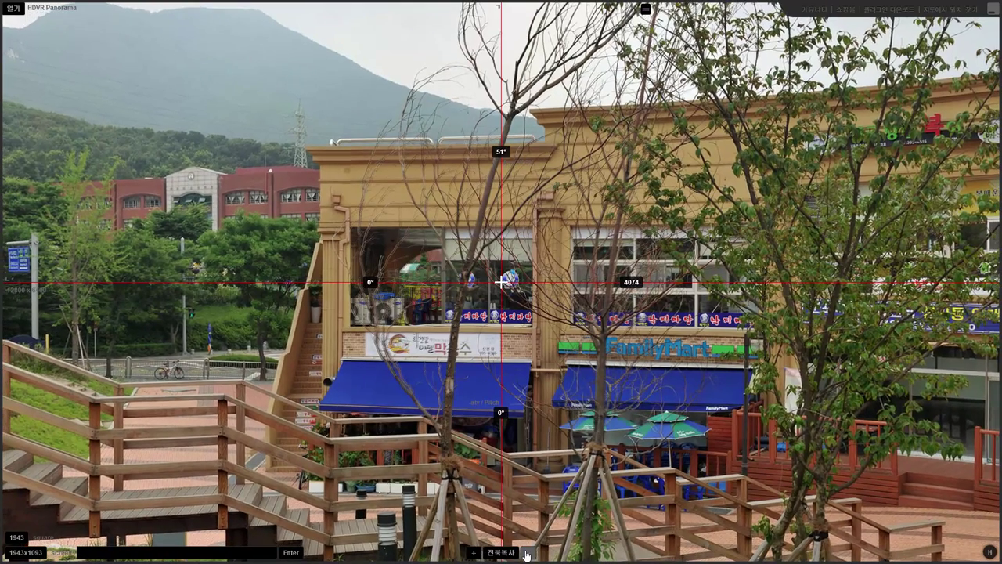
pyautogui.click(472, 553)
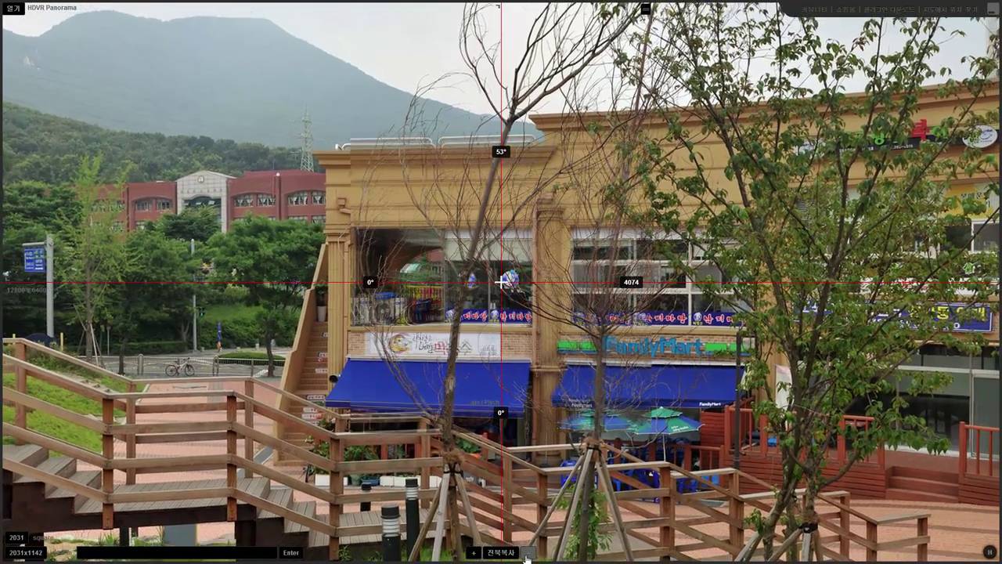
pyautogui.scroll(-1, 483, 536)
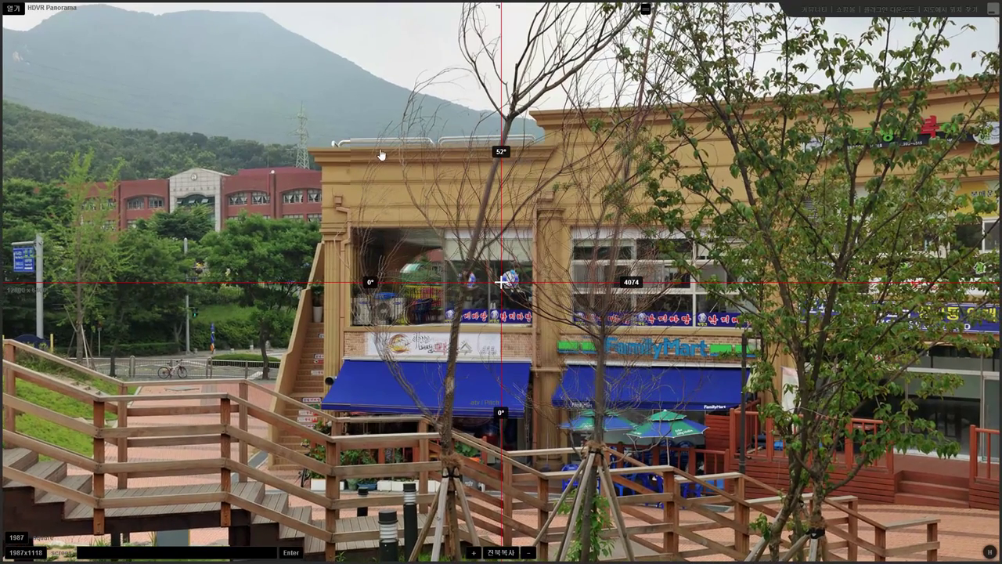
pyautogui.scroll(-1, 472, 554)
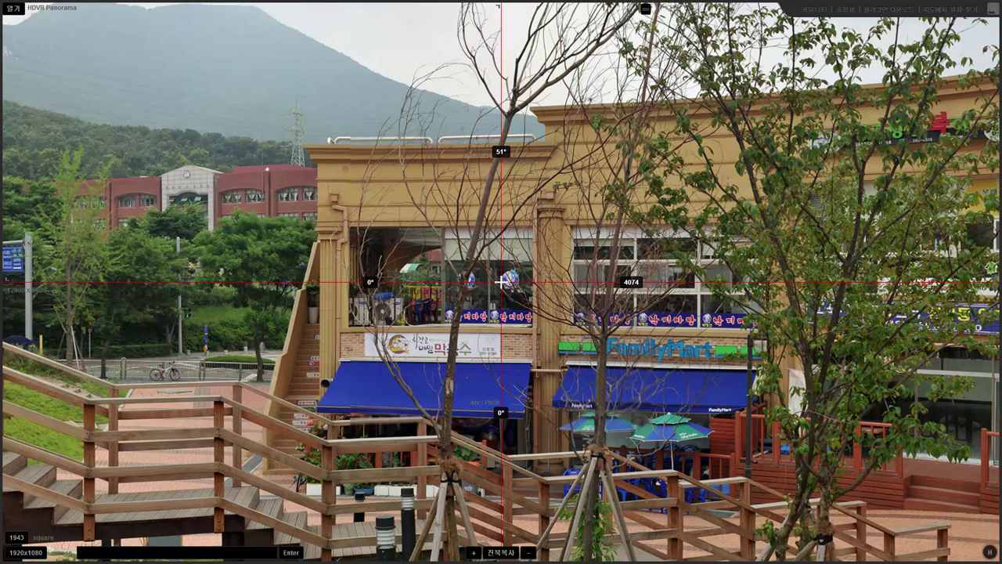
# Step: Close the Flash panorama viewer and discard the unsaved Untitled-1 crop document
pyautogui.click(992, 11)
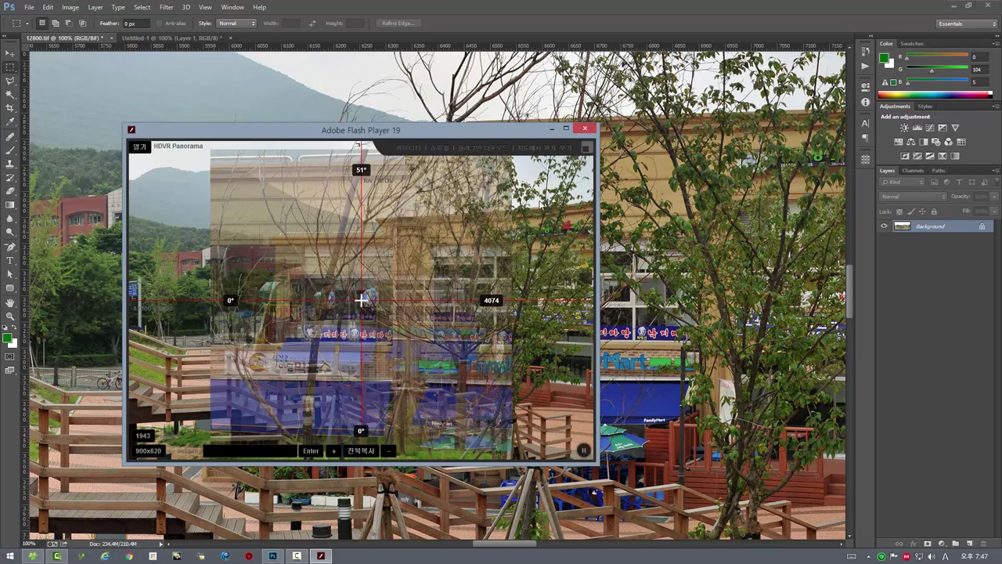
pyautogui.click(586, 130)
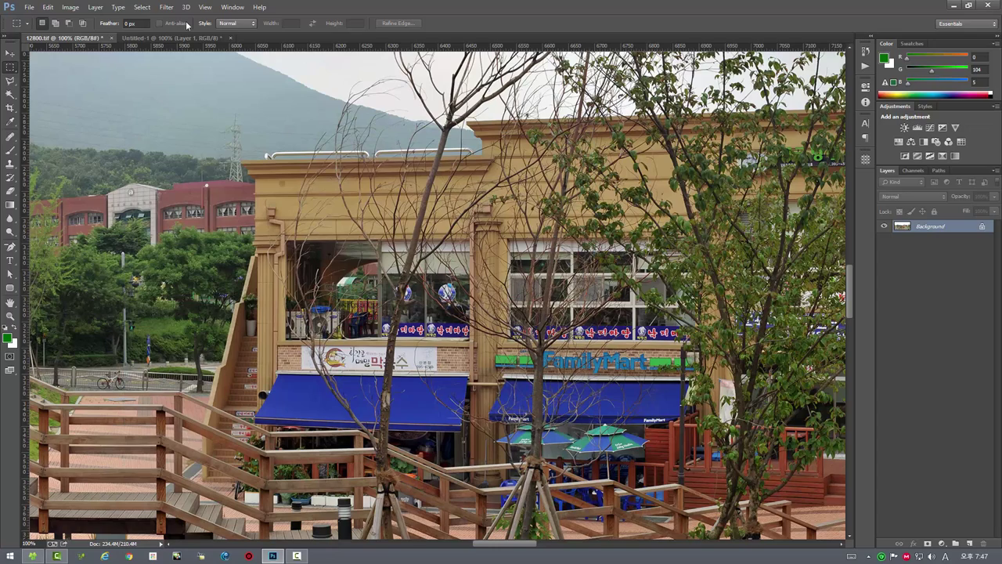
pyautogui.click(219, 37)
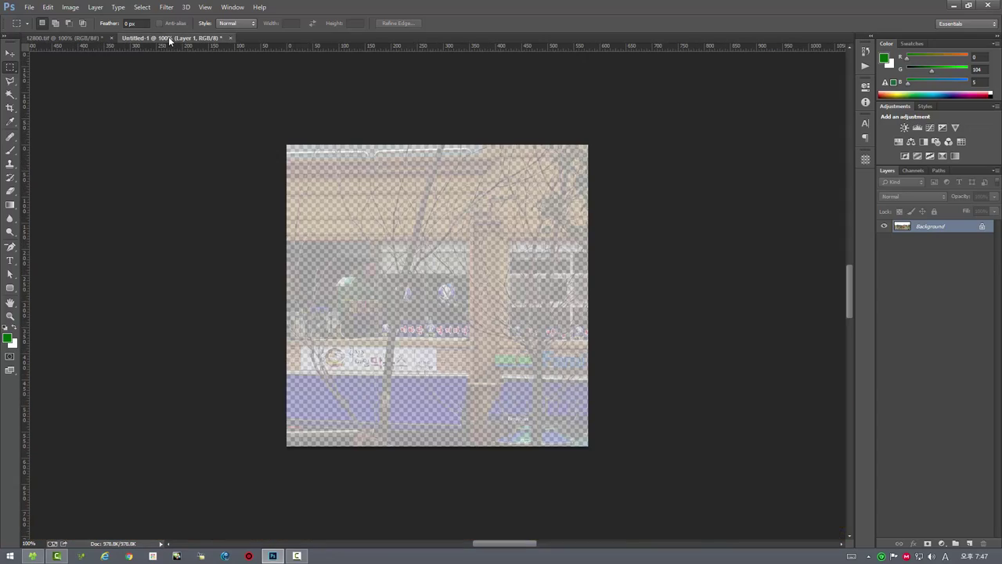
pyautogui.click(229, 38)
pyautogui.click(504, 210)
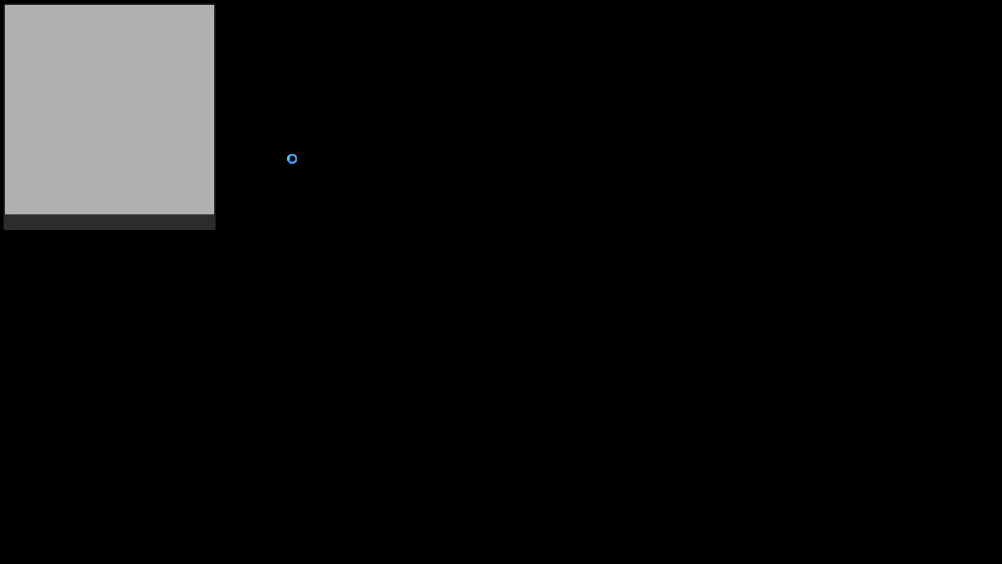
# Step: Hide the preview, pick a context-menu option and move the overlay to the scene's right edge
pyautogui.click(16, 222)
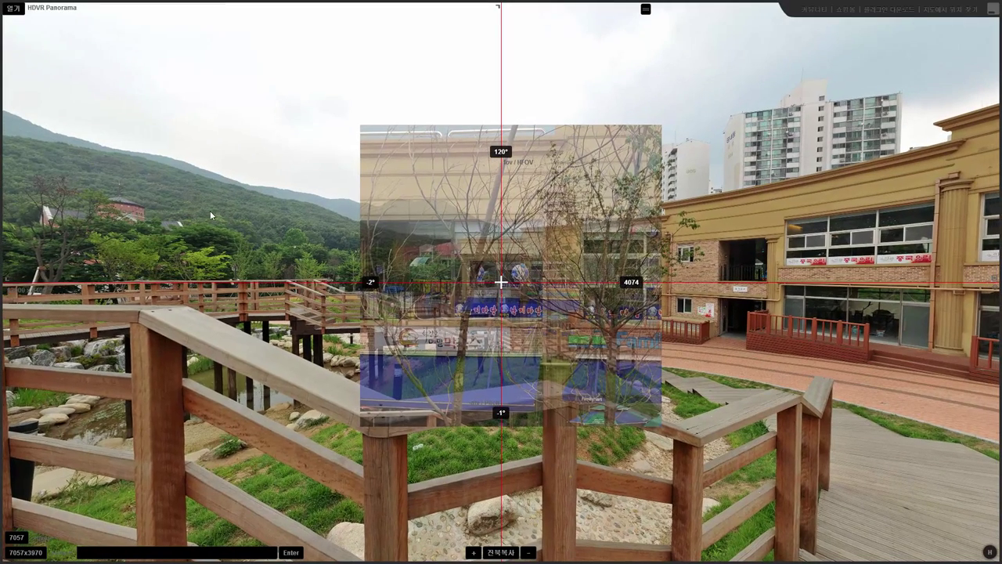
pyautogui.rightClick(217, 143)
pyautogui.click(246, 170)
pyautogui.moveTo(408, 200); pyautogui.dragTo(850, 241)
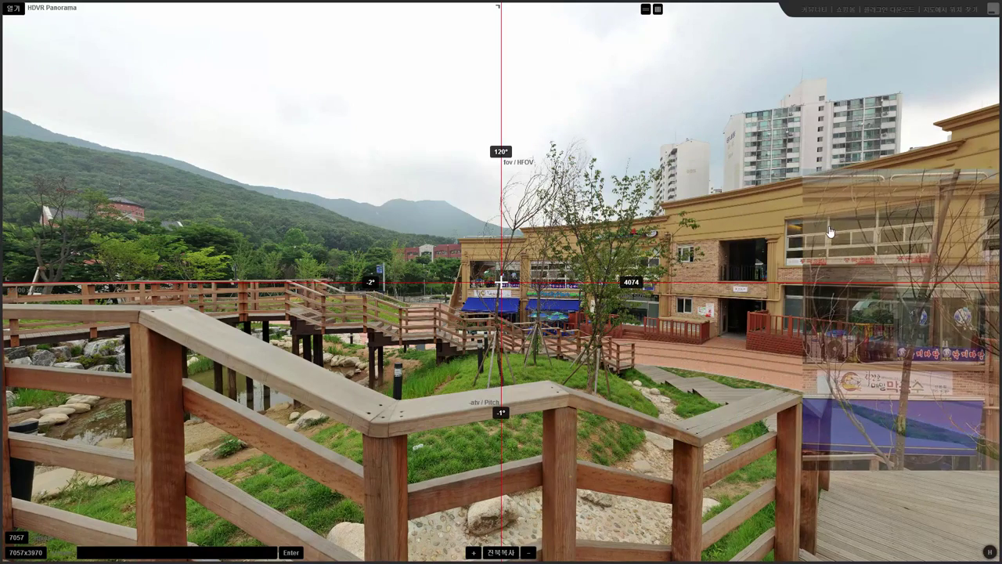
# Step: Pan the view back to yaw 0° and pitch 0°, then exit fullscreen
pyautogui.moveTo(231, 210); pyautogui.dragTo(197, 206)
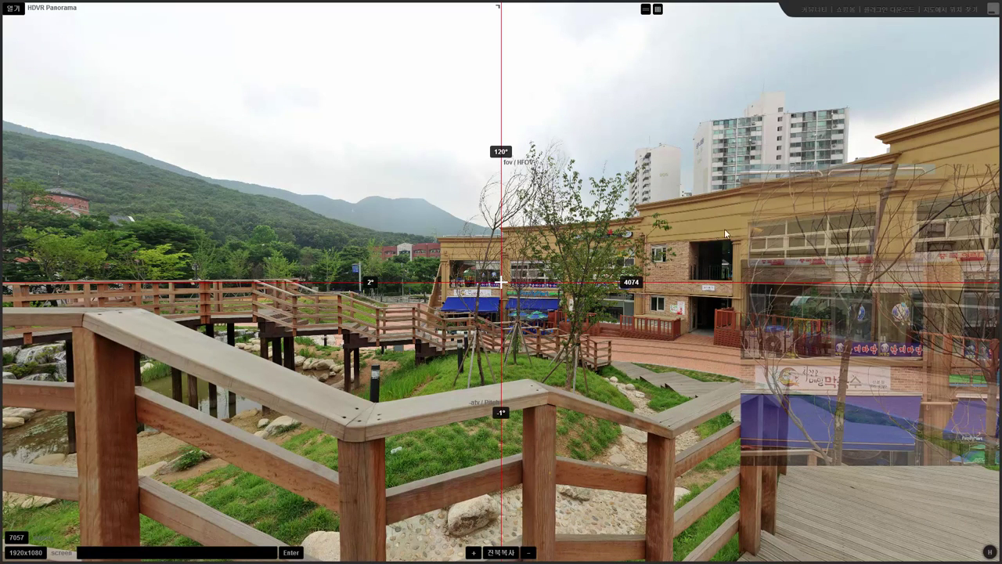
pyautogui.moveTo(443, 115); pyautogui.dragTo(435, 124)
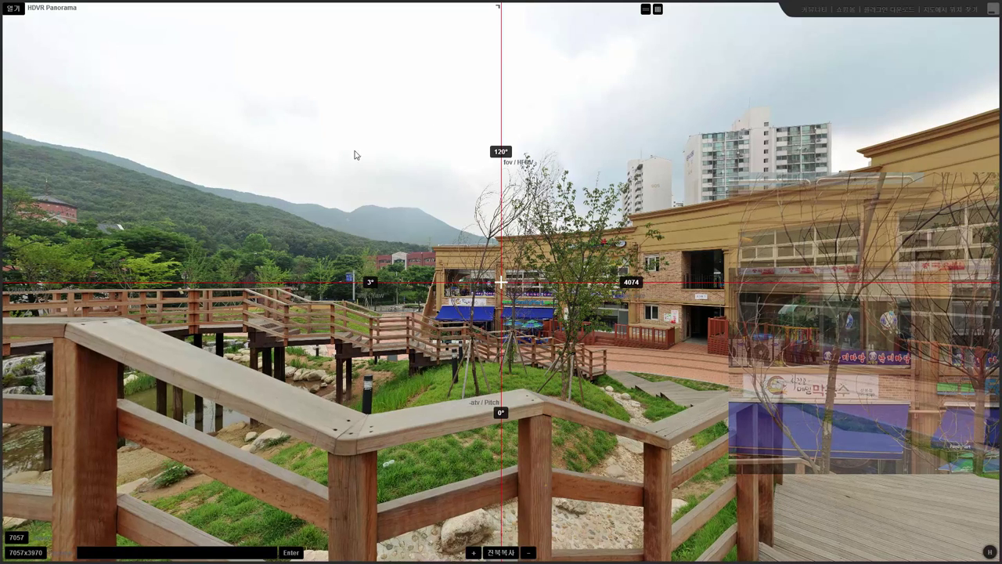
pyautogui.moveTo(295, 191); pyautogui.dragTo(350, 181)
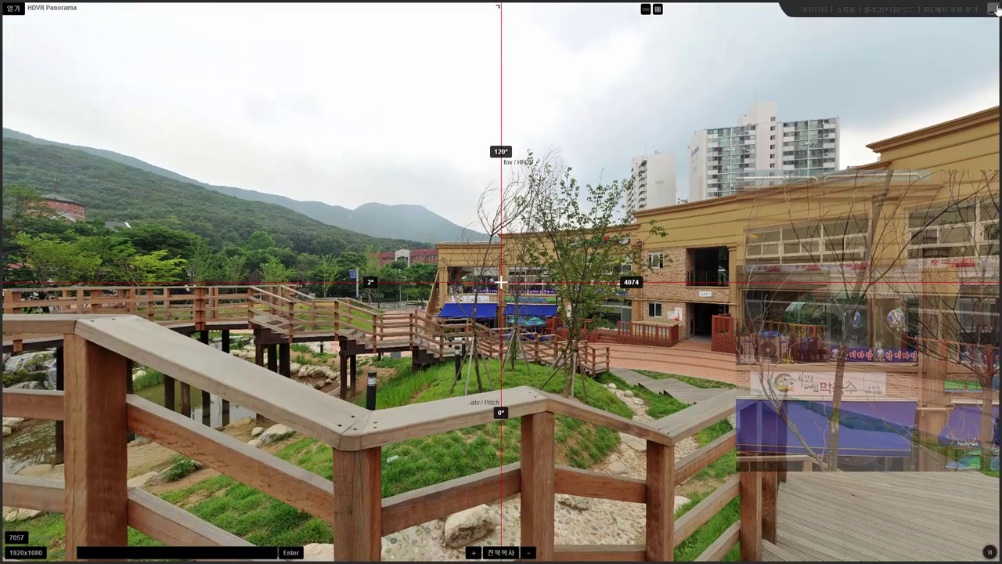
pyautogui.press('Escape')
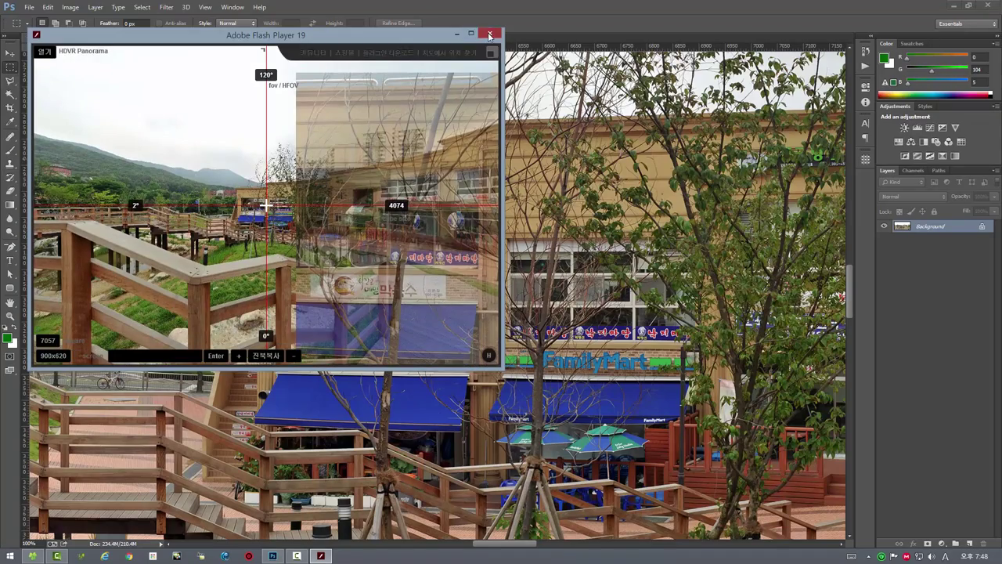